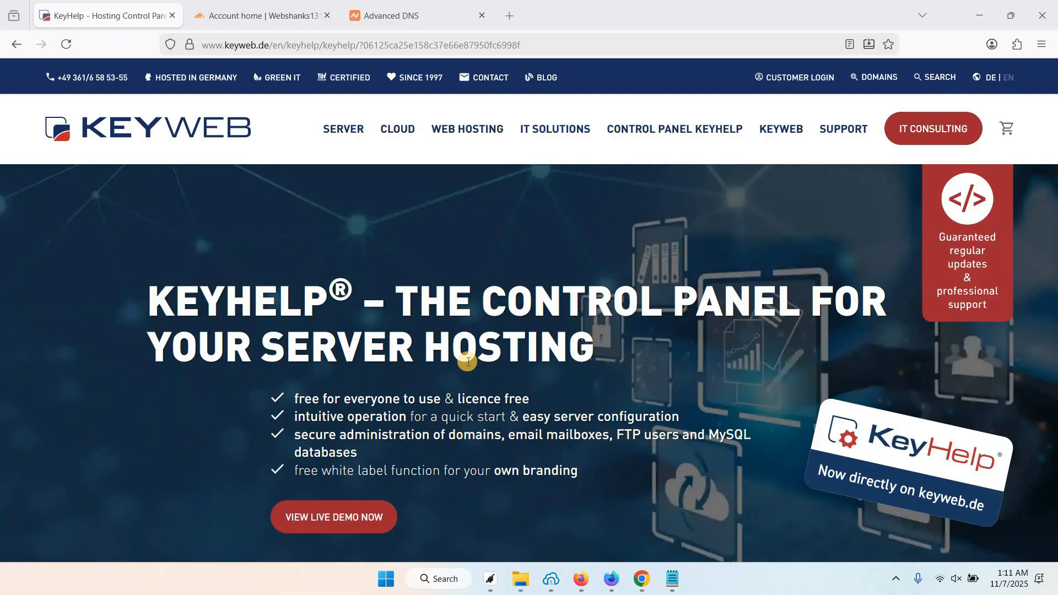
# Review the Cloudflare and Namecheap DNS records for the webshanks domains, then open a new tab.
pyautogui.click(297, 6)
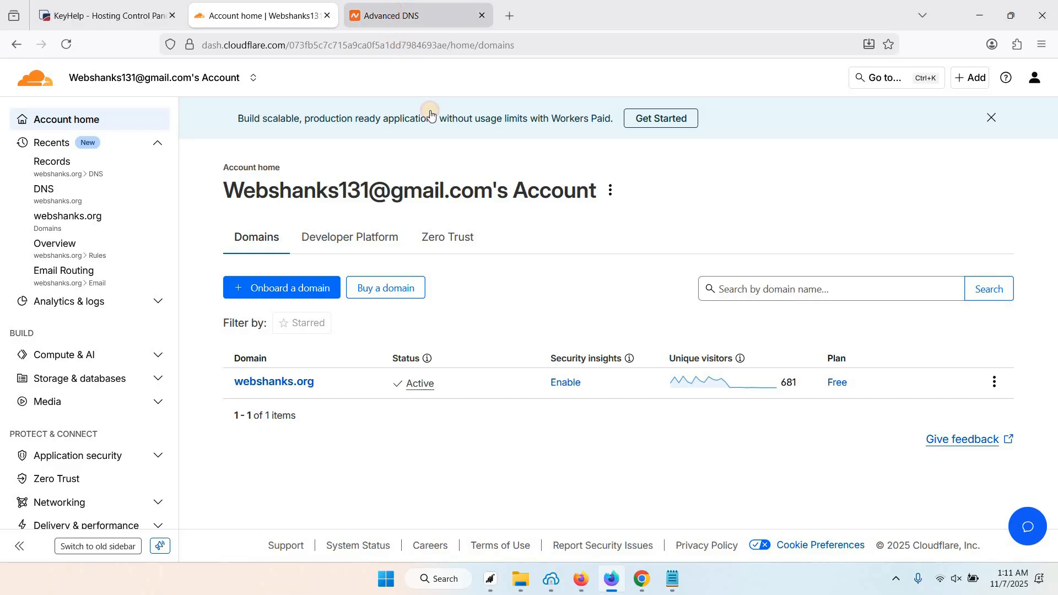
pyautogui.click(392, 15)
pyautogui.scroll(3, 374, 290)
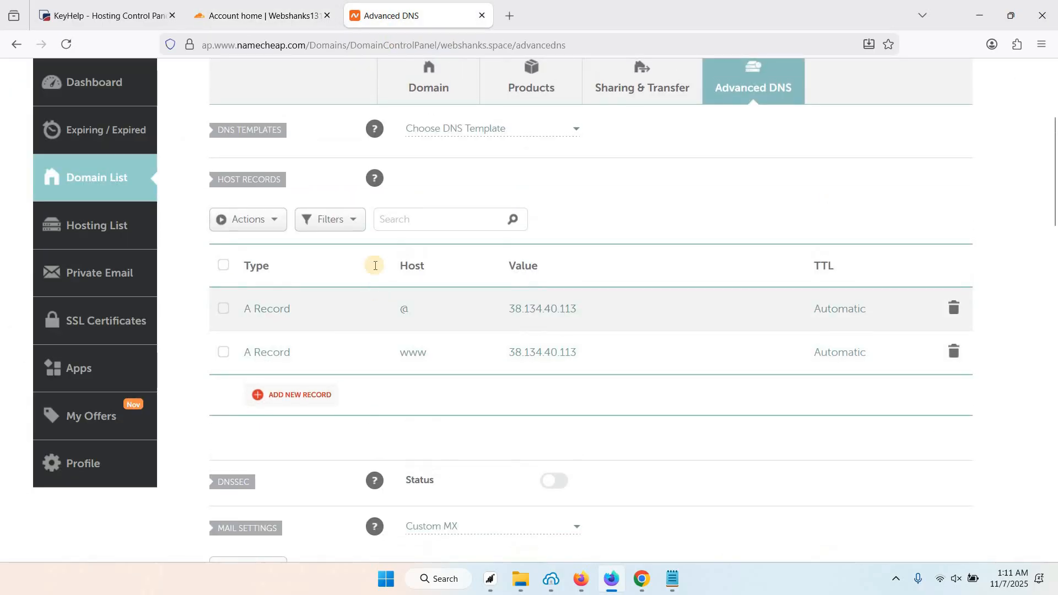
pyautogui.hotkey('ctrl', 'shift', 'Tab')
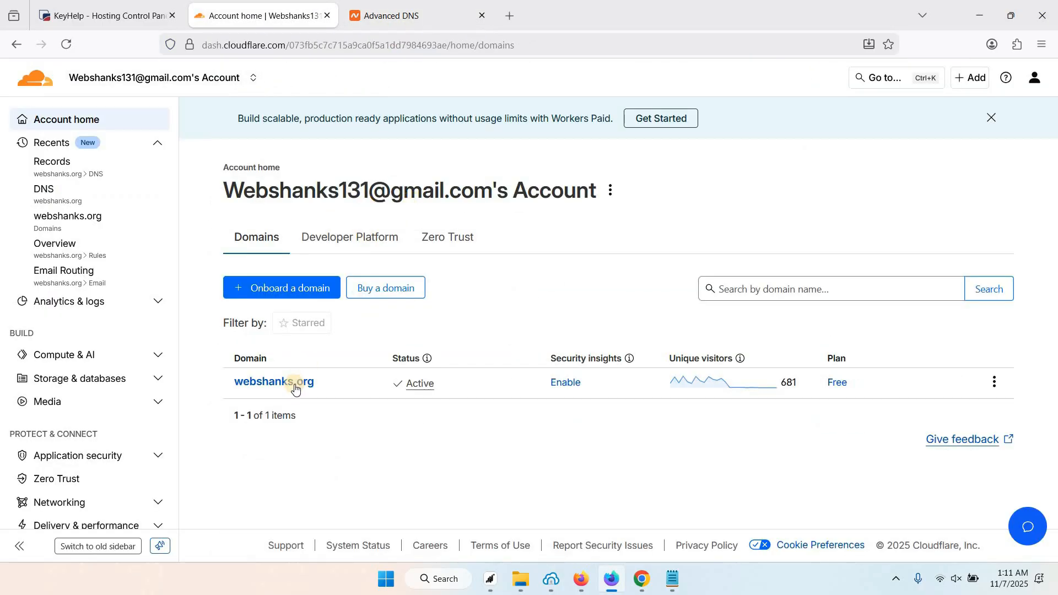
pyautogui.hotkey('ctrl', 'shift', 'Tab')
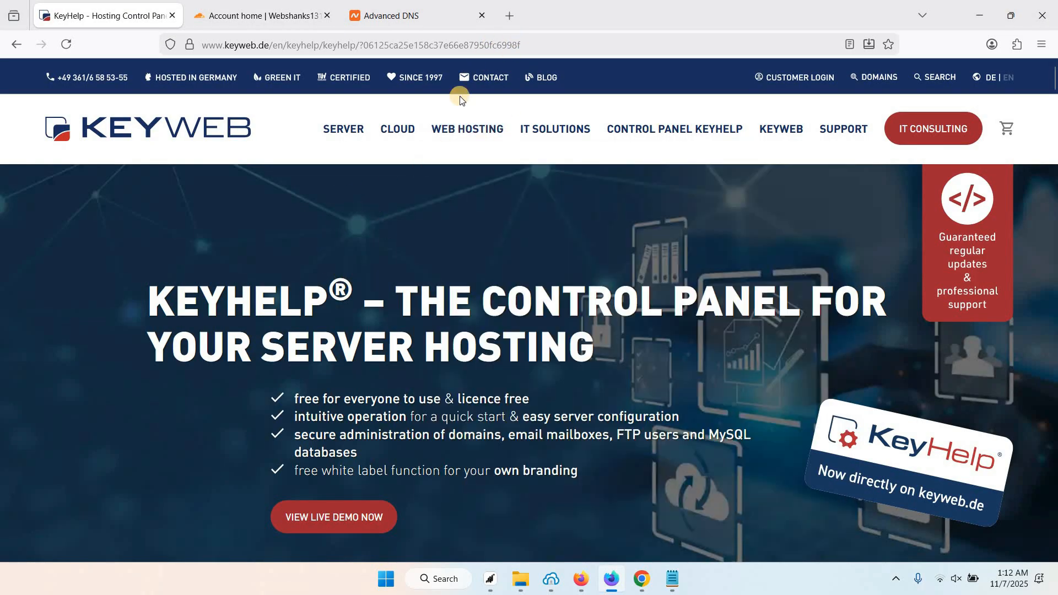
pyautogui.click(509, 17)
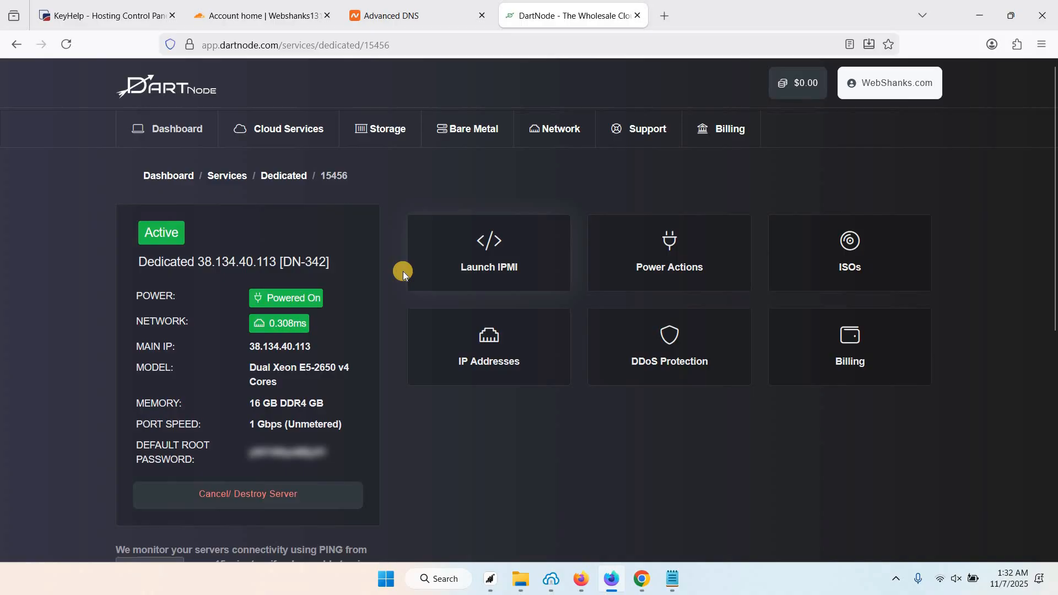
# Take the server IP 38.134.40.113 from DartNode and confirm it as Bitvise's host.
pyautogui.scroll(-1, 403, 268)
pyautogui.scroll(1, 405, 264)
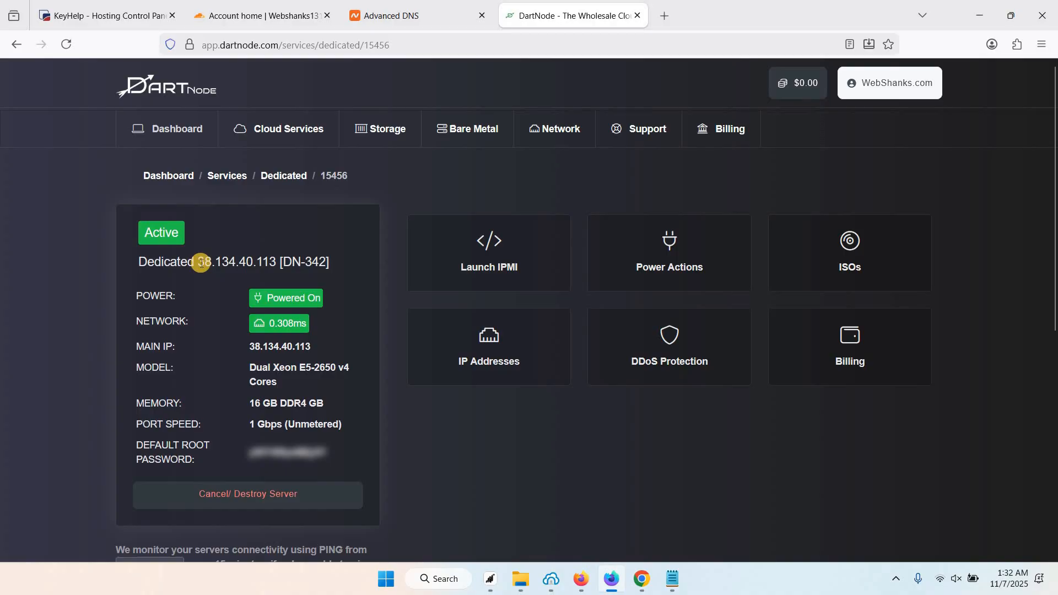
pyautogui.moveTo(199, 261); pyautogui.dragTo(288, 268)
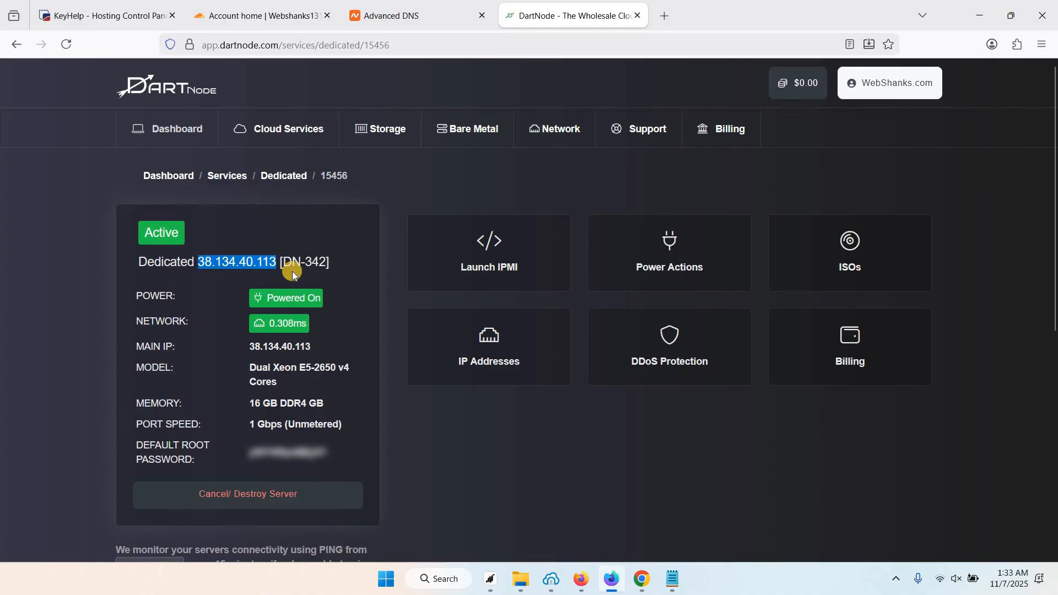
pyautogui.click(551, 577)
pyautogui.doubleClick(439, 139)
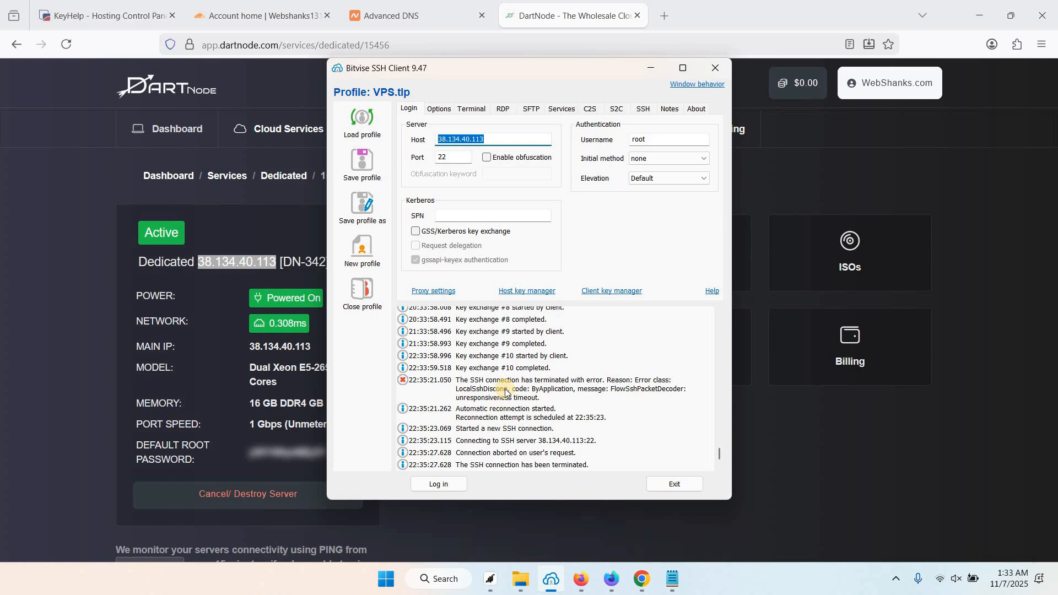
# Log in as root and run 'sudo apt update && sudo apt upgrade -y' in a terminal.
pyautogui.click(447, 488)
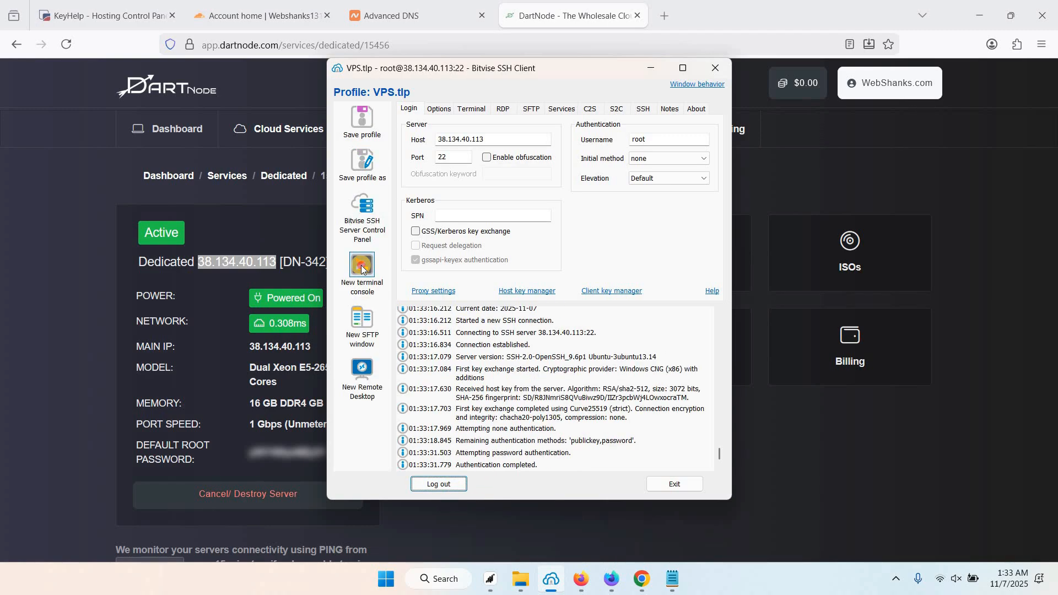
pyautogui.click(362, 268)
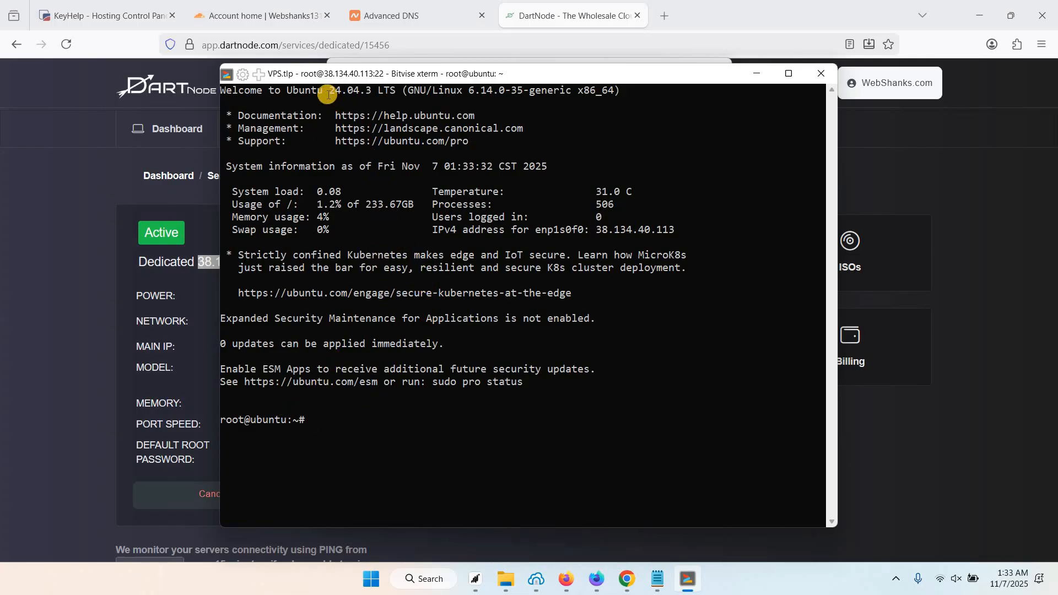
pyautogui.doubleClick(338, 91)
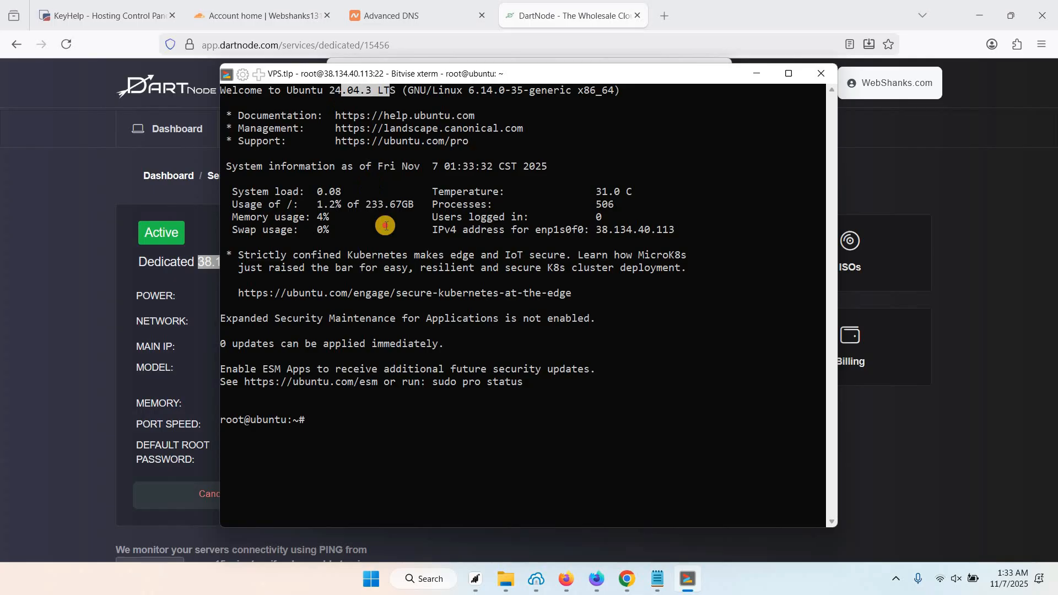
pyautogui.click(365, 426)
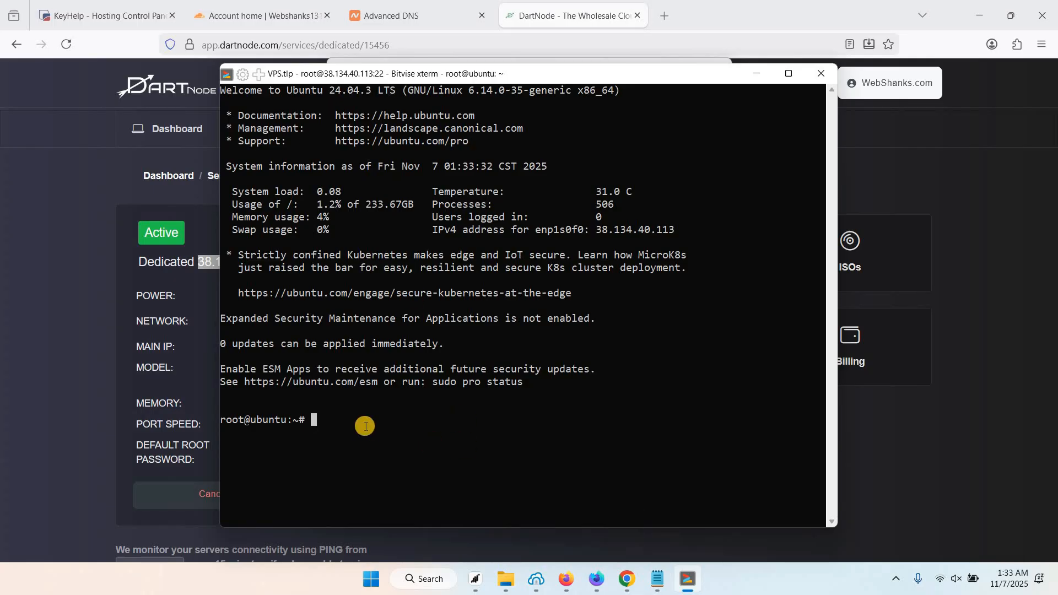
pyautogui.write('sudo apt update && s')
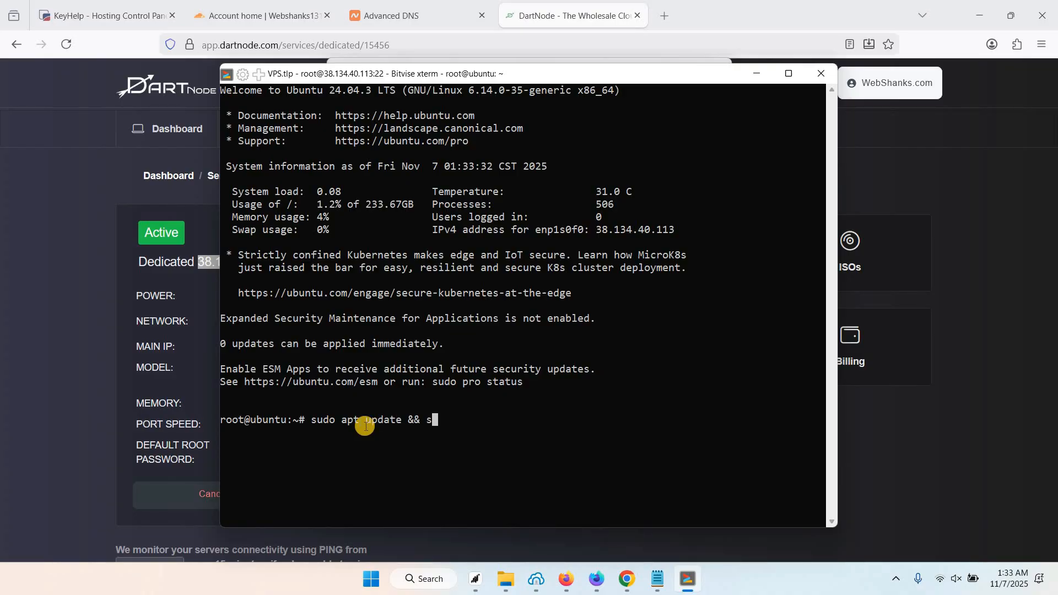
pyautogui.write('udo apt upgrade -y')
pyautogui.press('Return')
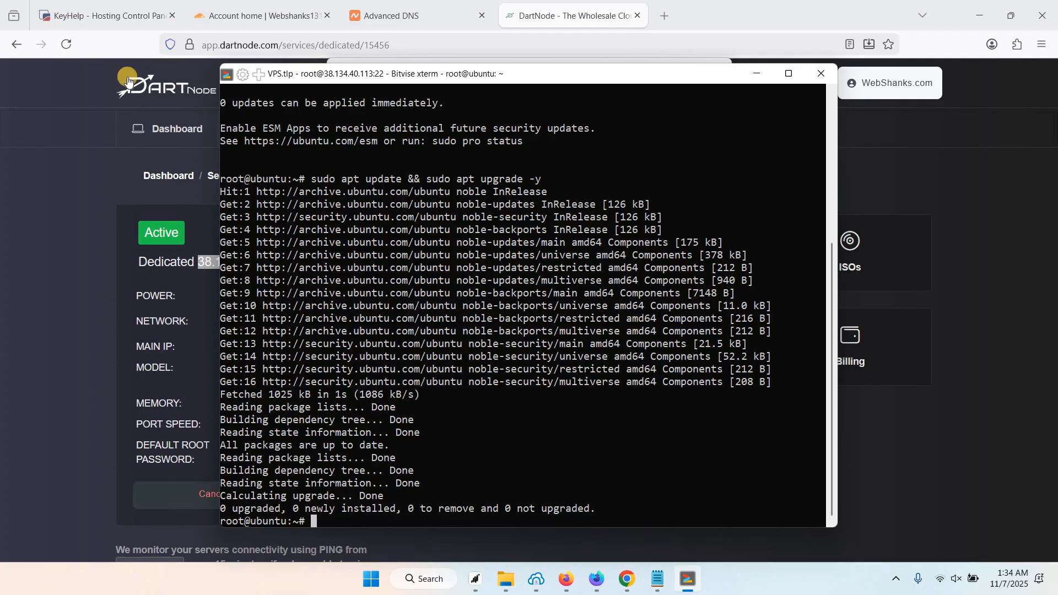
# Copy the KeyHelp wget install command from the KeyWeb site and paste it at the root prompt.
pyautogui.click(107, 21)
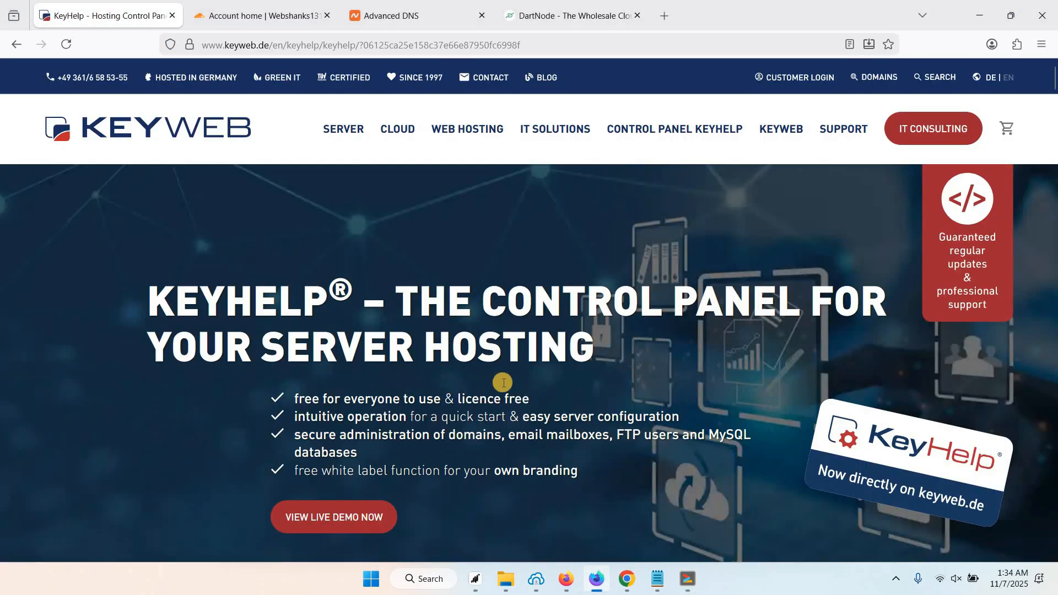
pyautogui.scroll(-5, 761, 438)
pyautogui.scroll(-4, 761, 438)
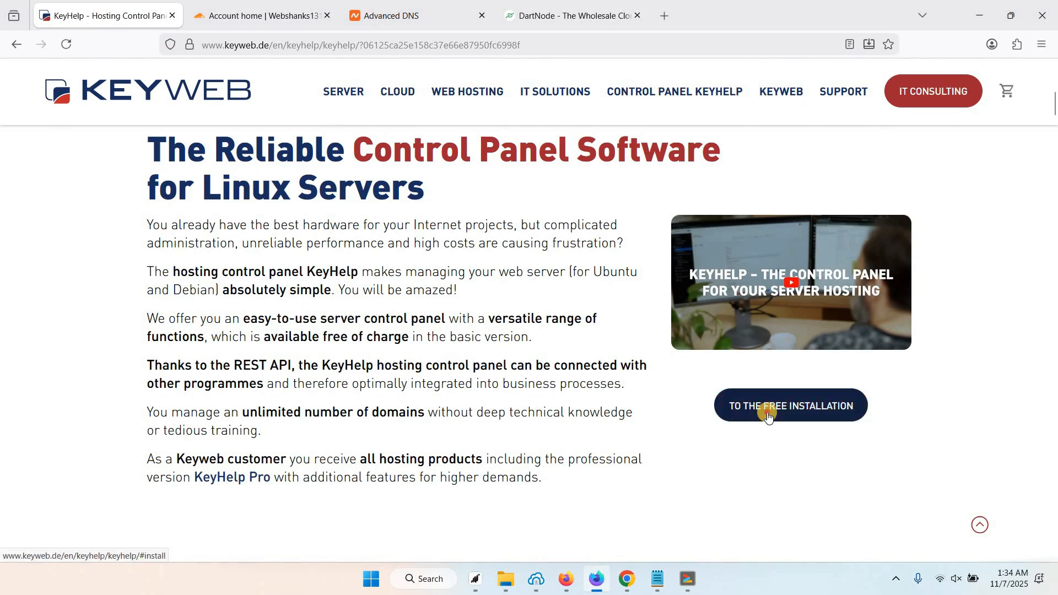
pyautogui.click(782, 407)
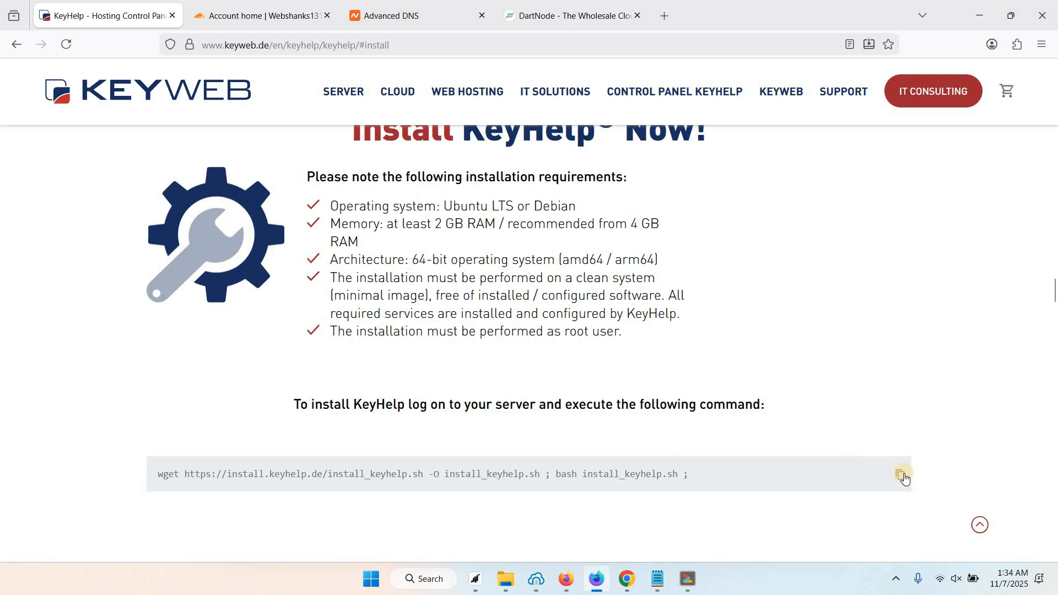
pyautogui.click(902, 475)
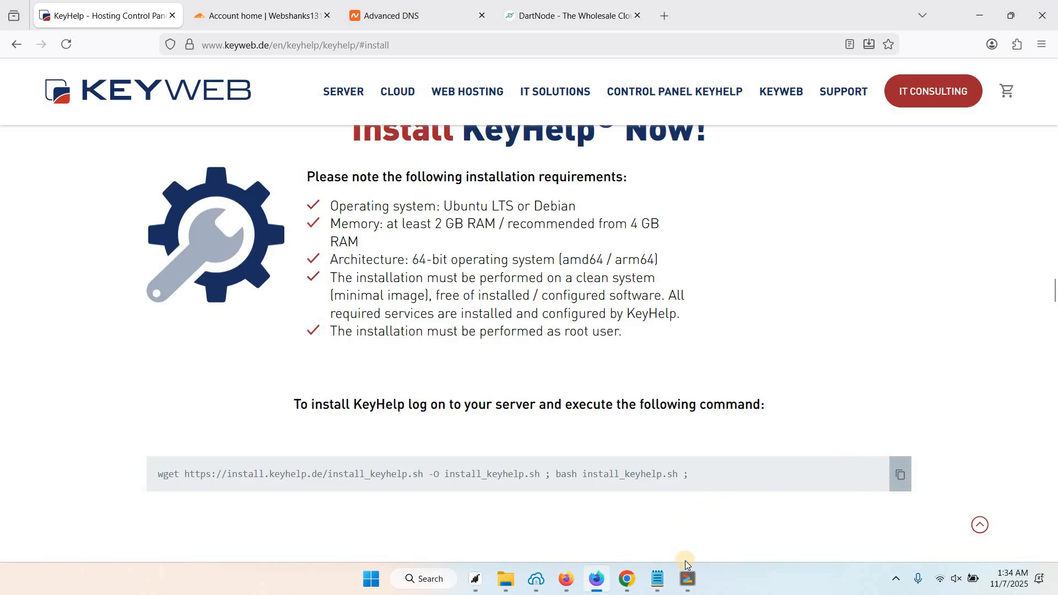
pyautogui.click(688, 590)
pyautogui.rightClick(499, 411)
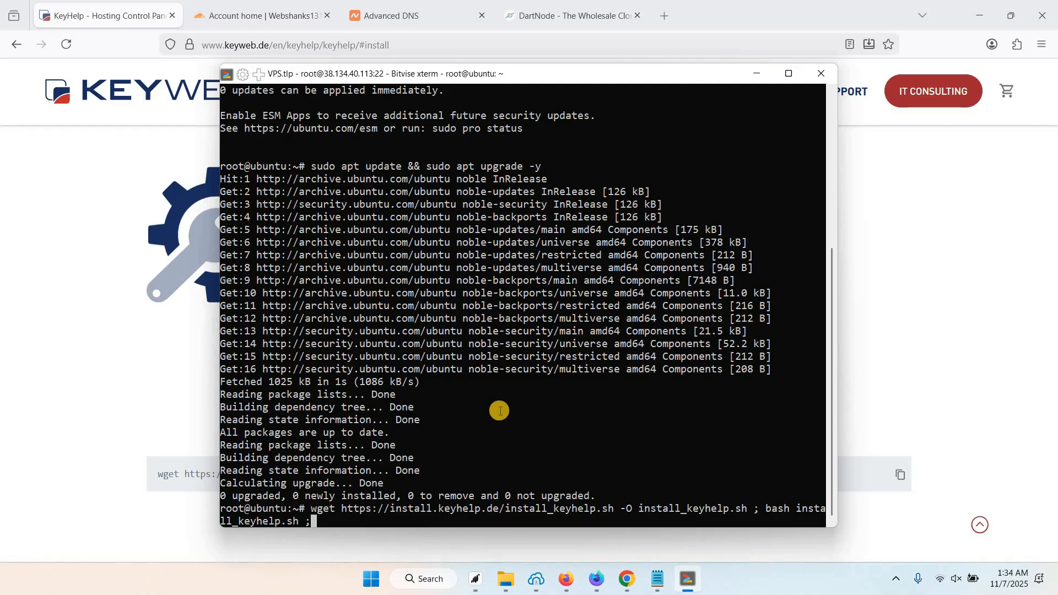
# Run the KeyHelp 25.2 installer, answer N, and choose to edit the hostname, then return to Cloudflare.
pyautogui.press('Return')
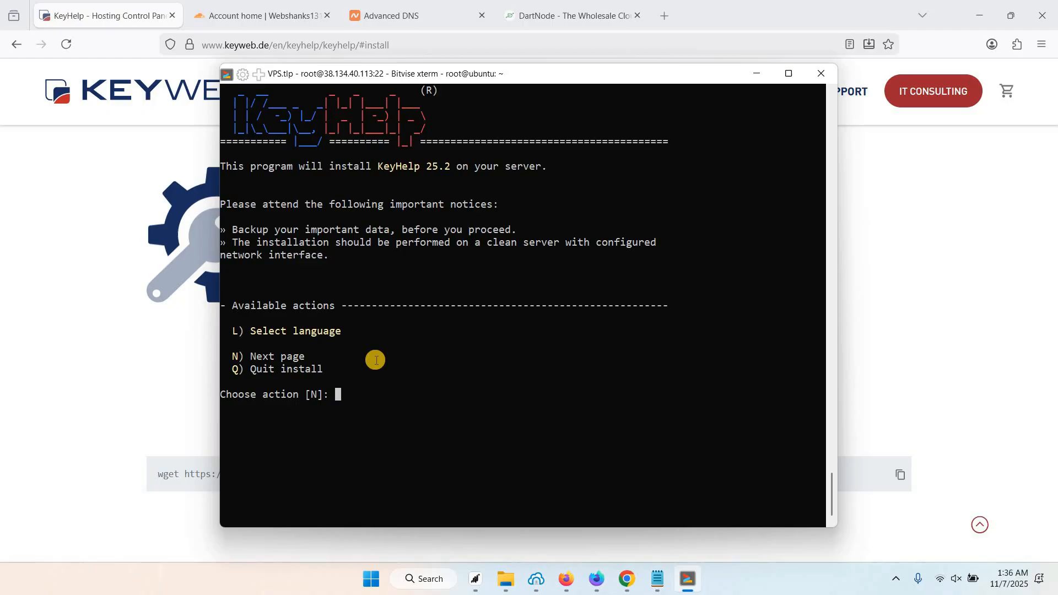
pyautogui.write('N')
pyautogui.press('Return')
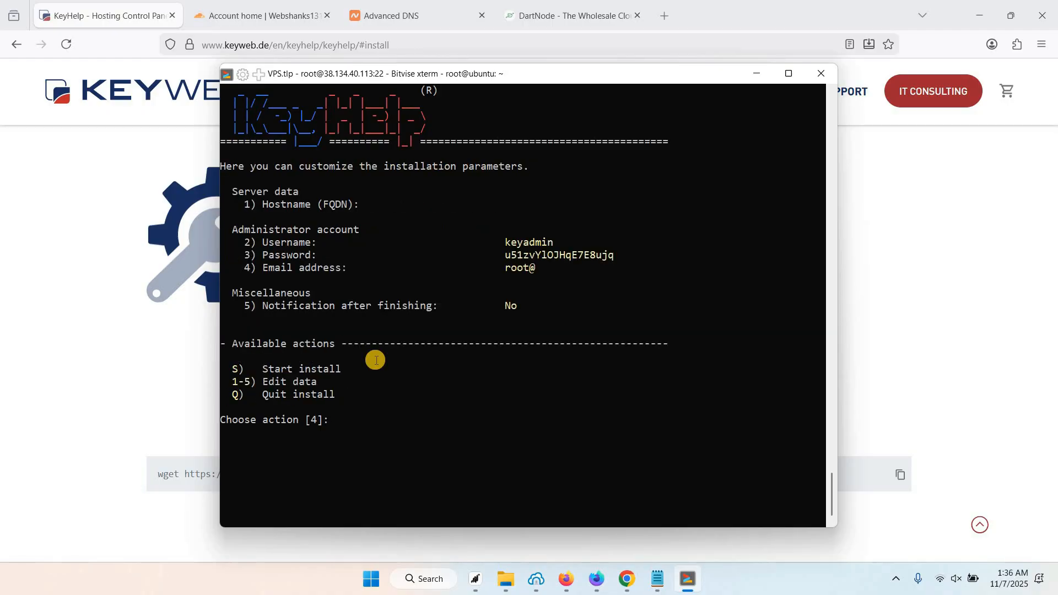
pyautogui.moveTo(263, 205); pyautogui.dragTo(354, 205)
pyautogui.click(351, 418)
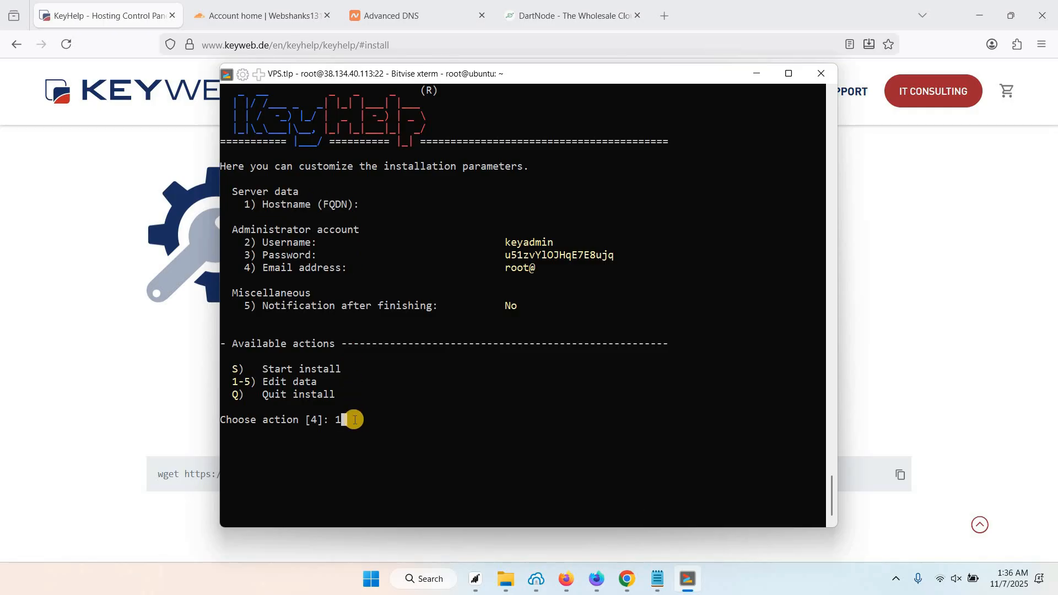
pyautogui.press('Return')
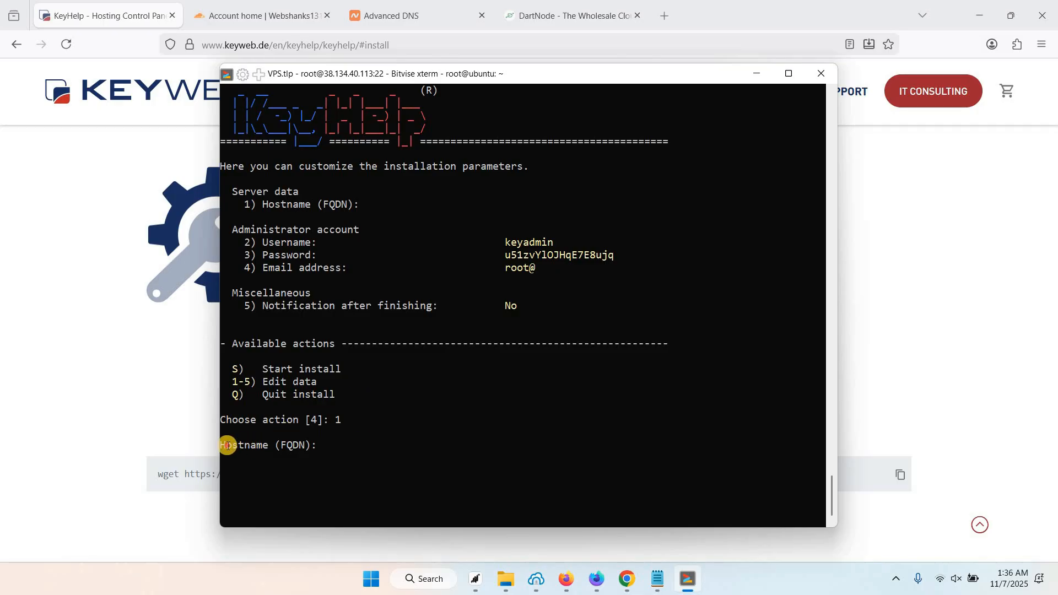
pyautogui.moveTo(226, 445); pyautogui.dragTo(296, 452)
pyautogui.click(333, 446)
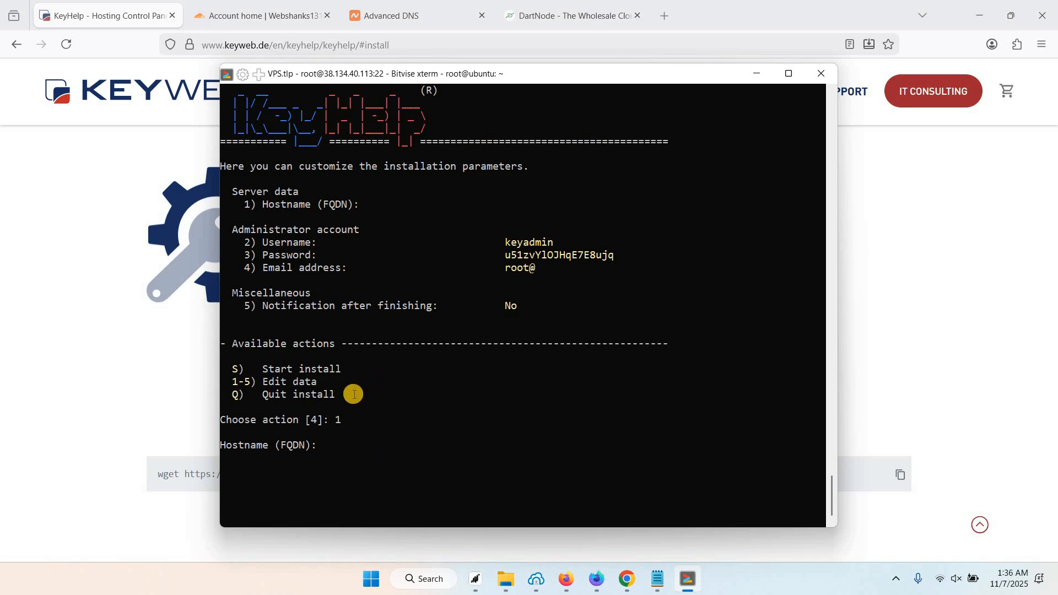
pyautogui.click(270, 17)
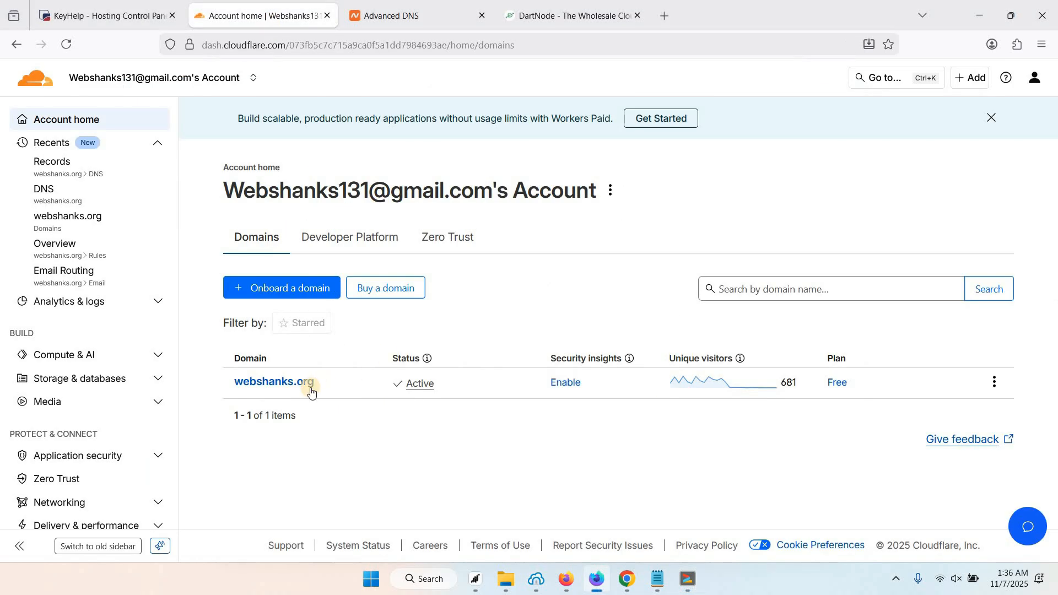
# Open webshanks.org's DNS records and check the mail A record points to 38.134.40.113.
pyautogui.click(416, 373)
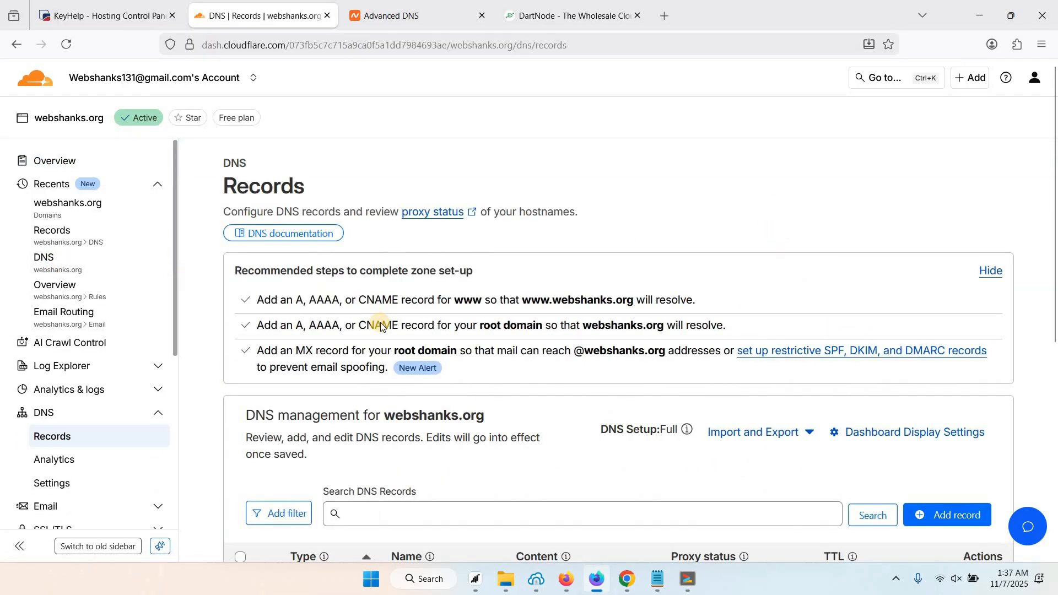
pyautogui.scroll(-5, 381, 328)
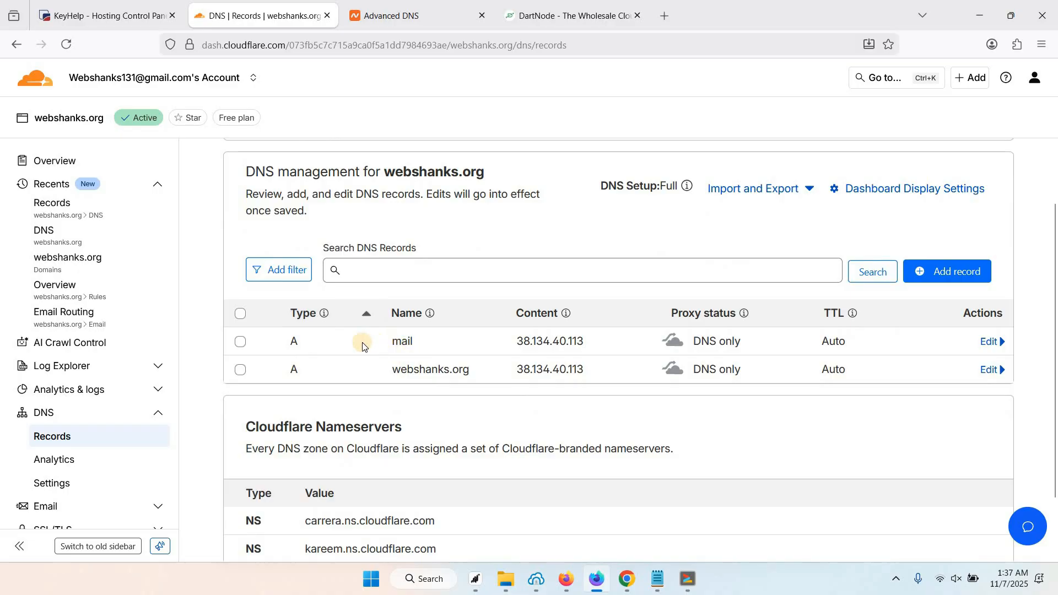
pyautogui.doubleClick(435, 345)
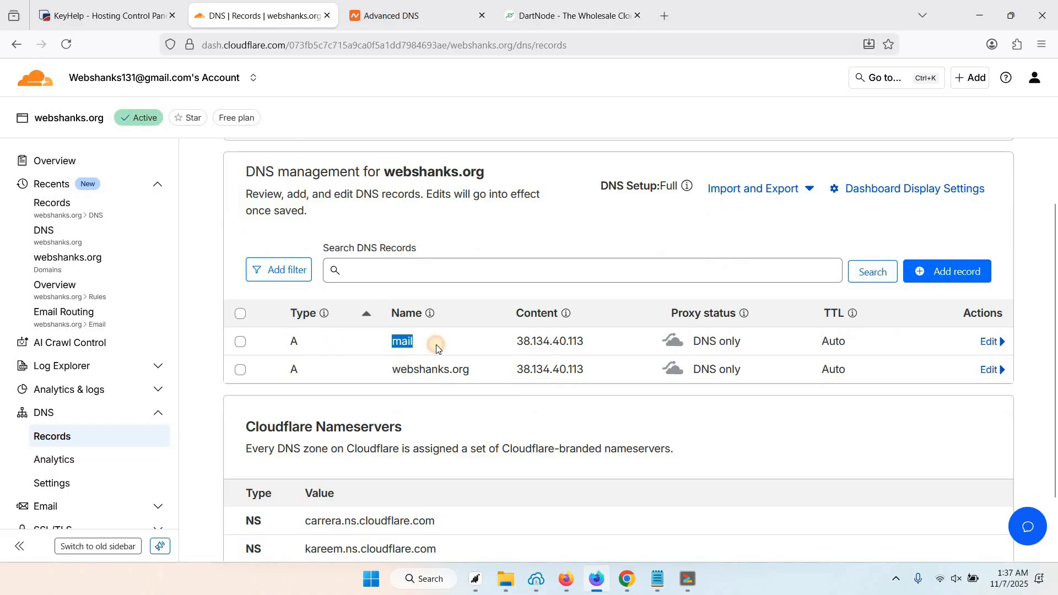
pyautogui.click(401, 344)
pyautogui.moveTo(520, 340); pyautogui.dragTo(558, 352)
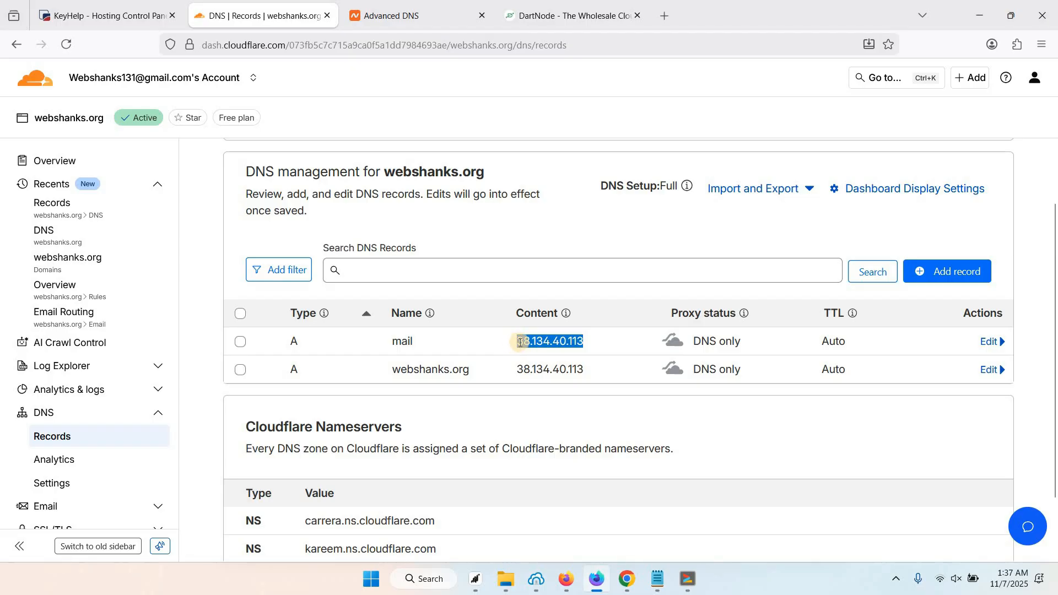
pyautogui.click(540, 369)
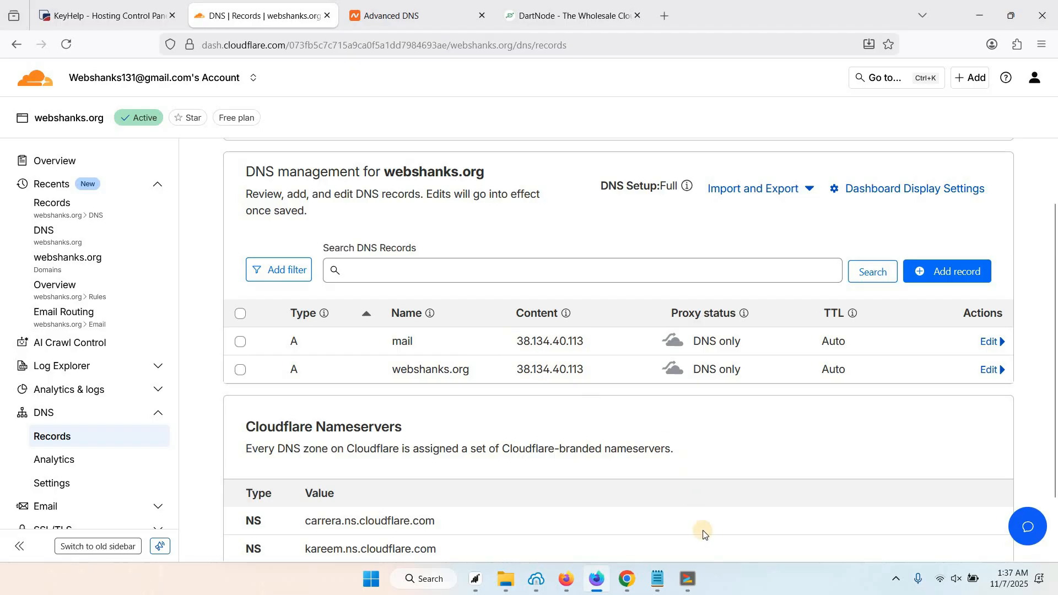
pyautogui.click(688, 579)
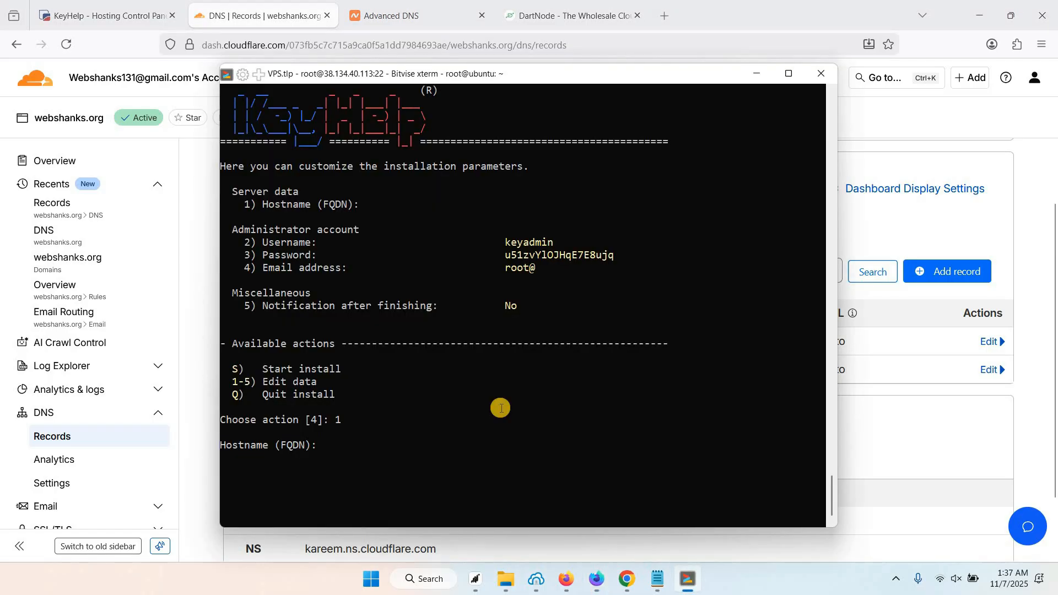
# Set the hostname to mail.webshanks.org, enter the administrator e-mail, and start the installation with S.
pyautogui.write('mail')
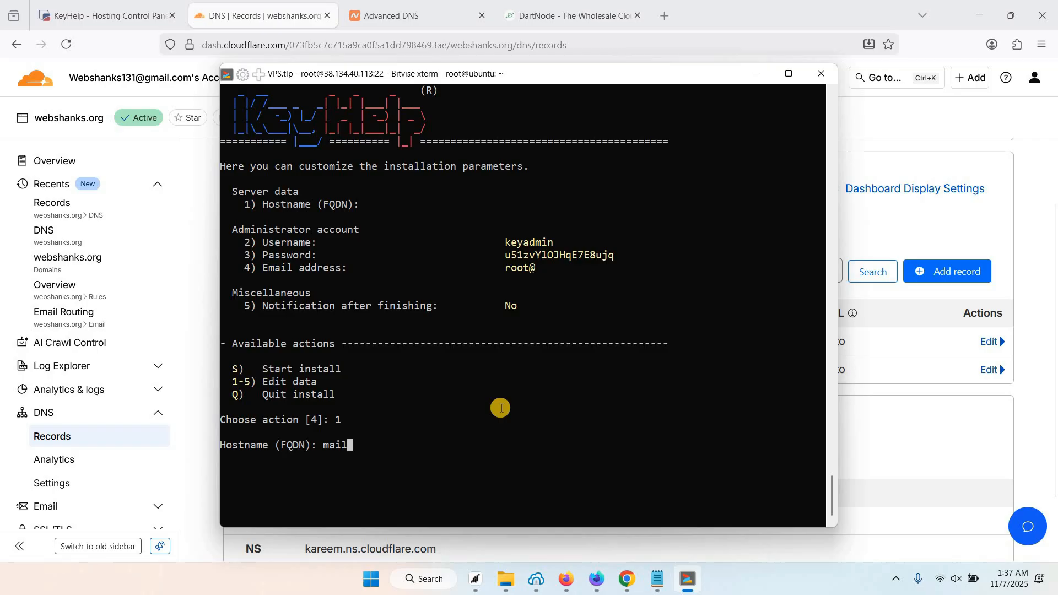
pyautogui.write('.webshanks.org')
pyautogui.press('Return')
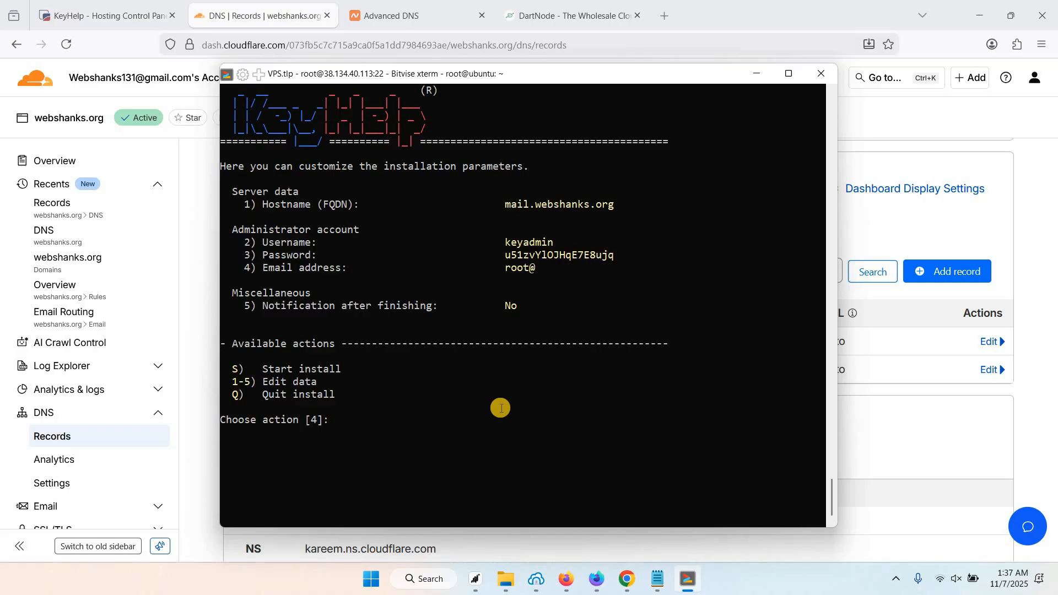
pyautogui.press('Return')
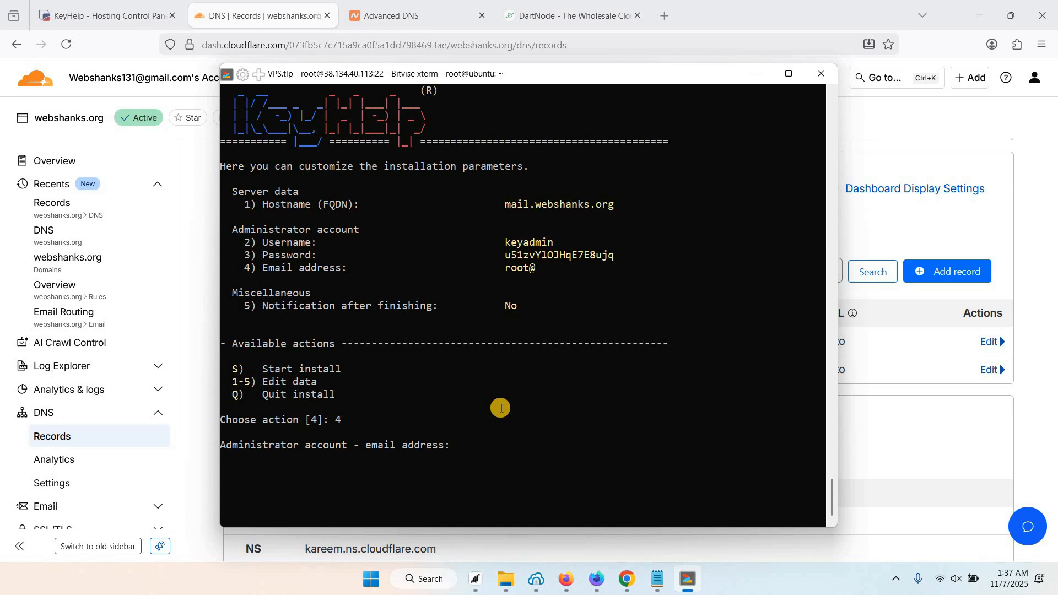
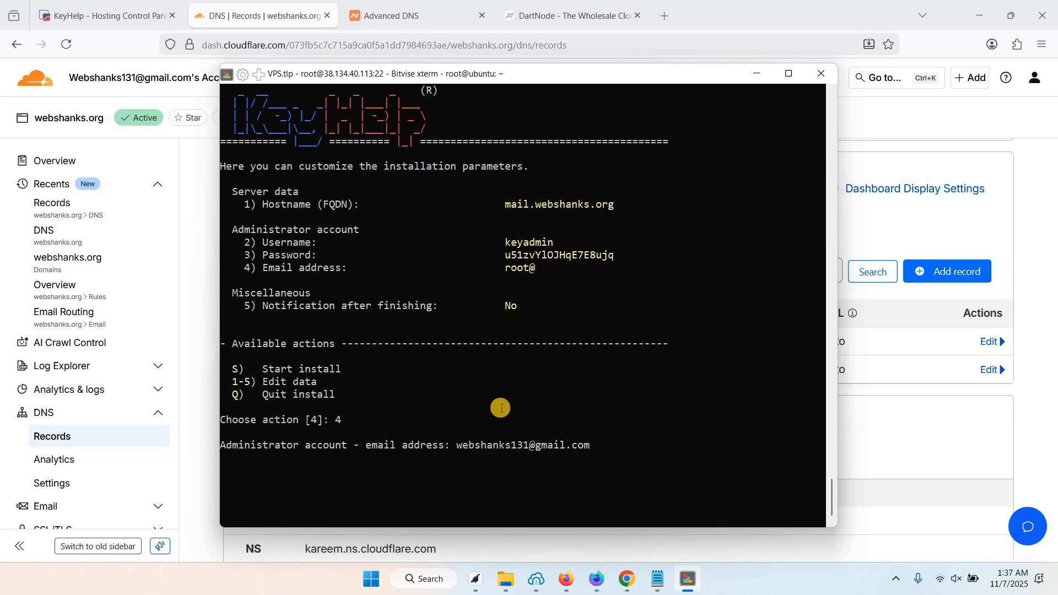
pyautogui.press('Return')
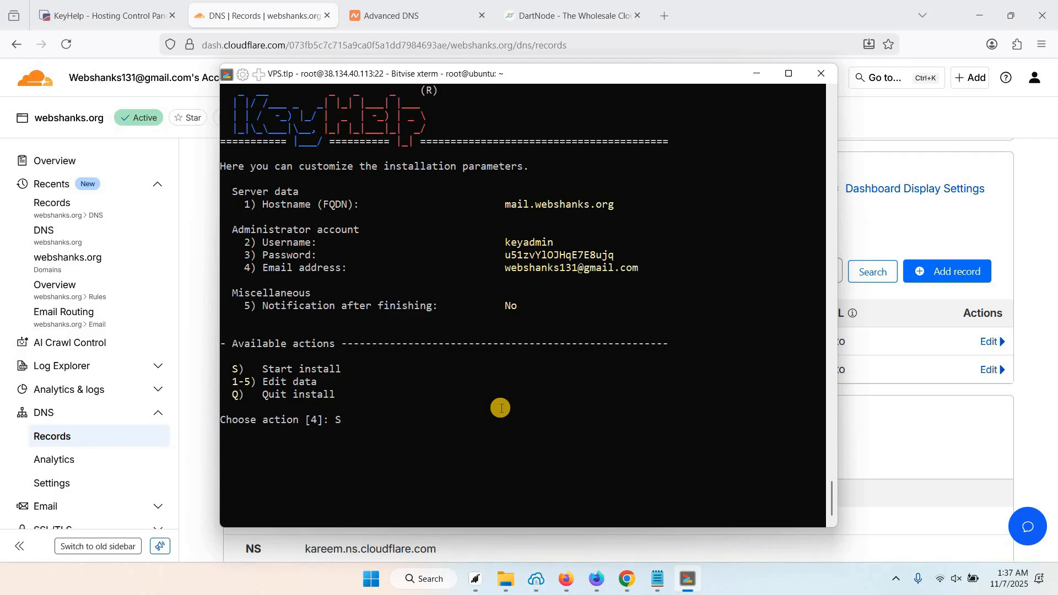
pyautogui.write('S')
pyautogui.press('Return')
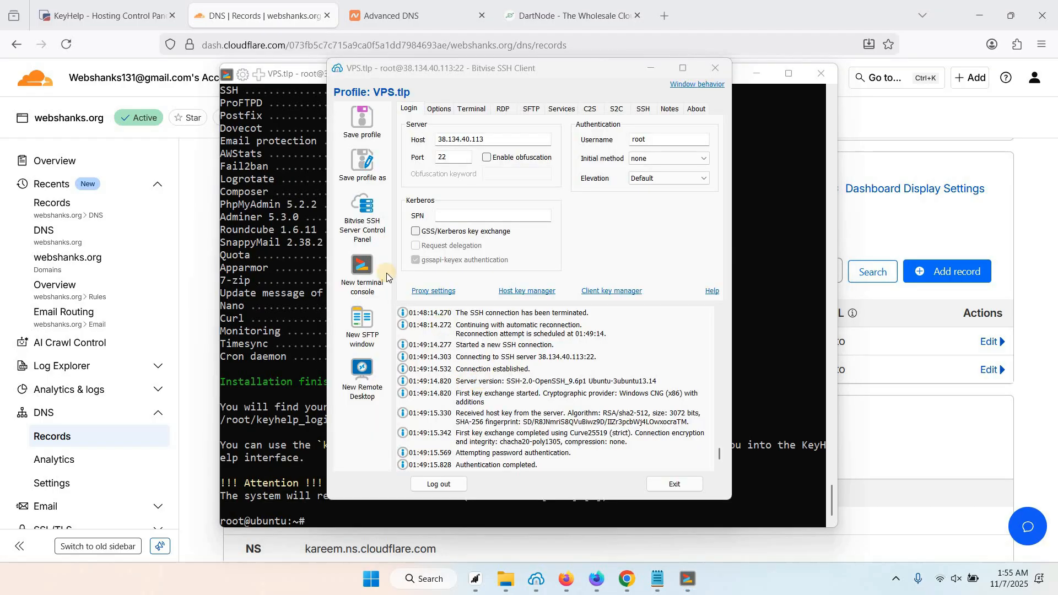
# Copy the control panel address mail.webshanks.org from a new terminal console.
pyautogui.click(363, 270)
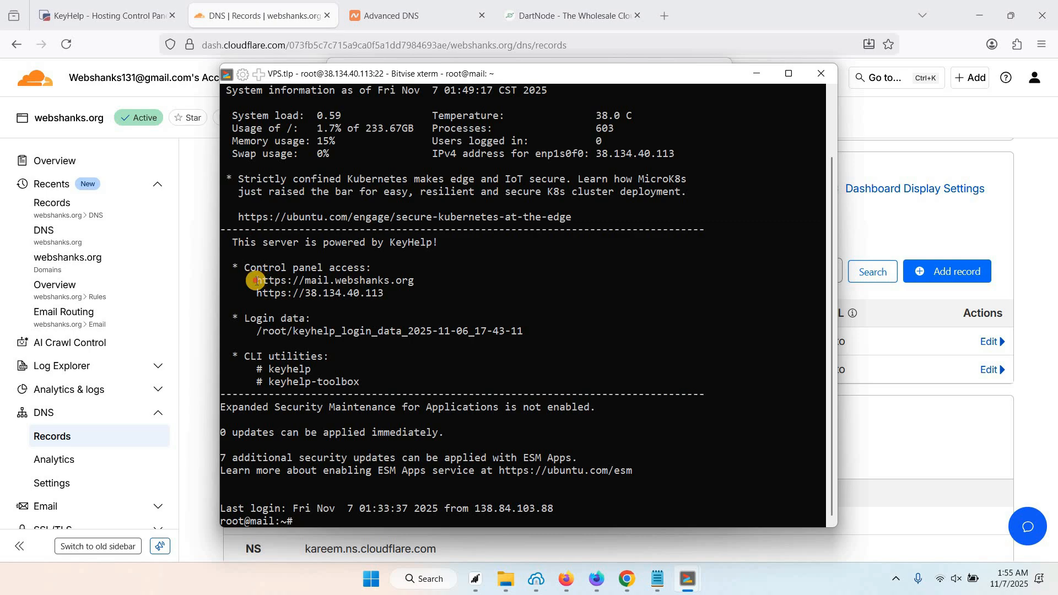
pyautogui.click(383, 280)
pyautogui.doubleClick(382, 280)
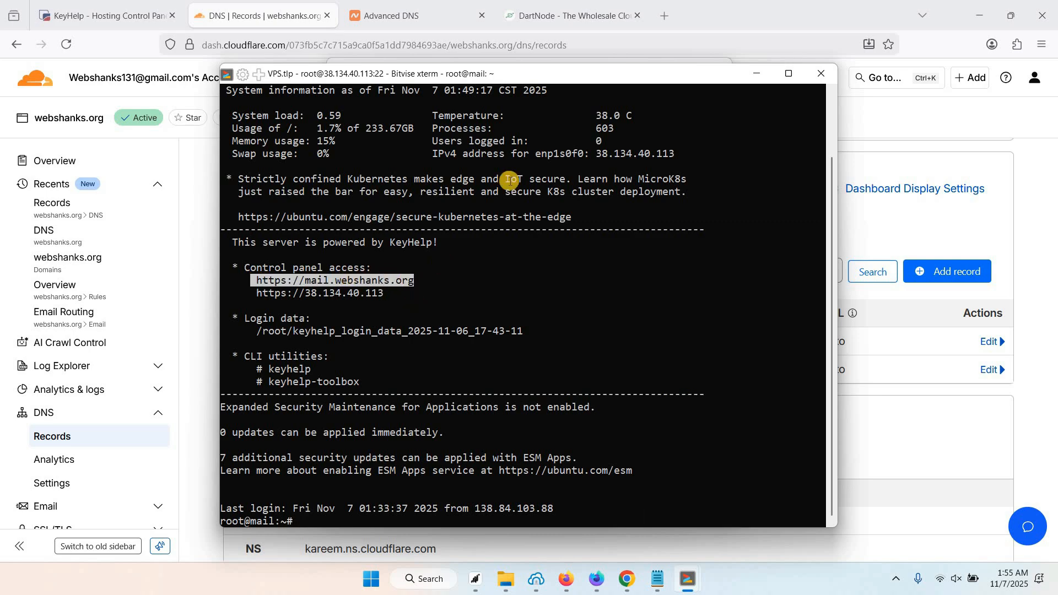
pyautogui.click(663, 27)
# Load the KeyHelp control panel at mail.webshanks.org in the new Firefox tab.
pyautogui.rightClick(596, 45)
pyautogui.click(633, 172)
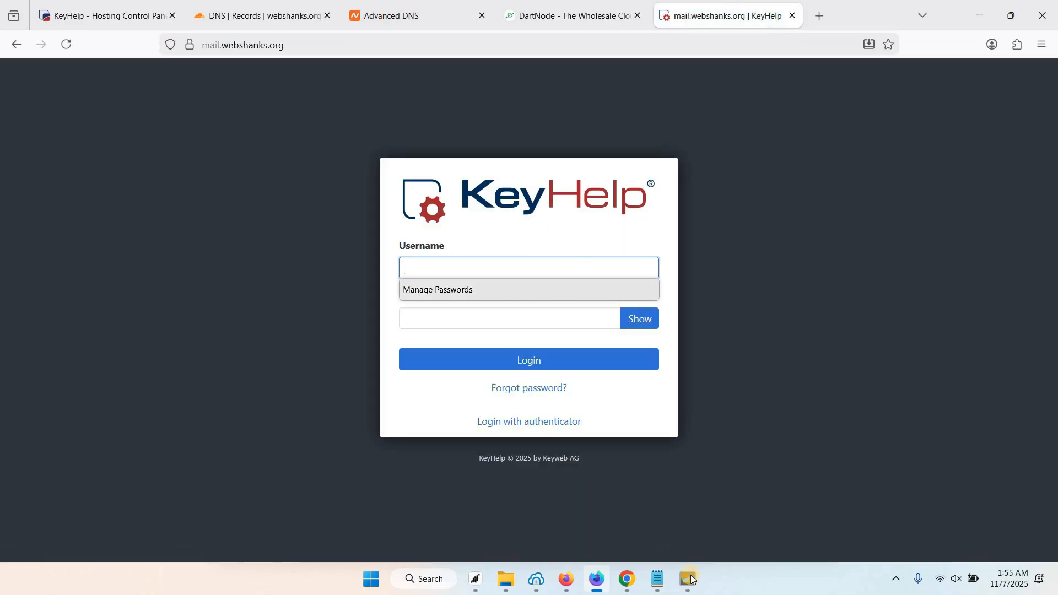
pyautogui.click(692, 579)
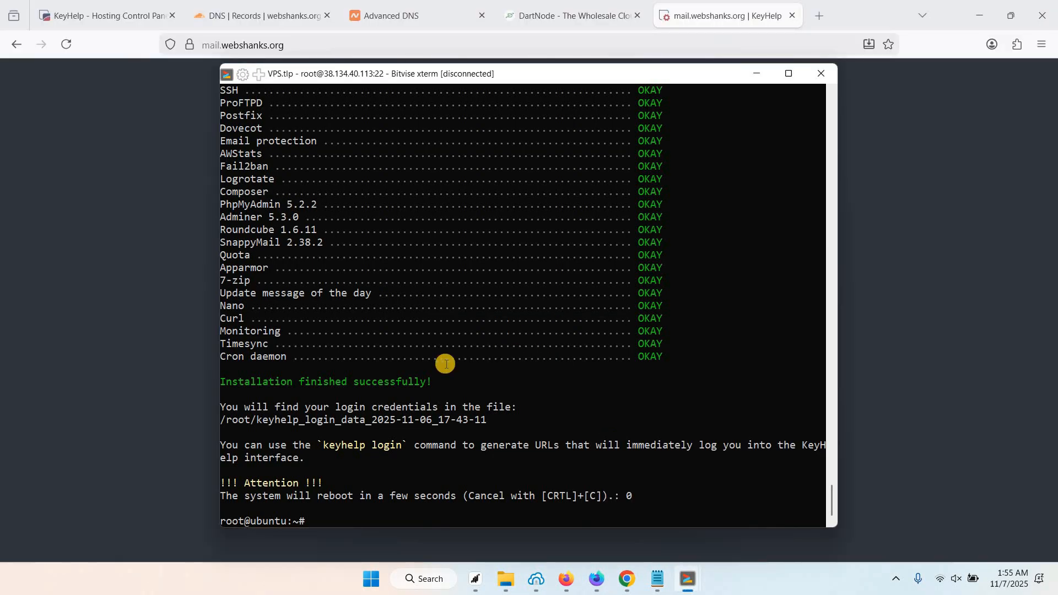
pyautogui.scroll(15, 481, 345)
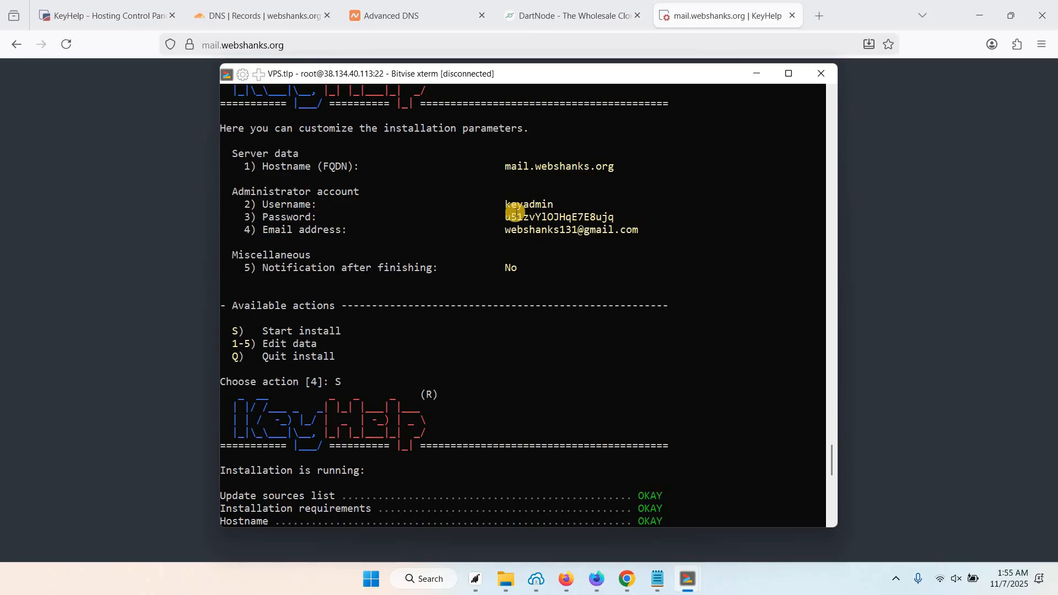
# Copy the generated administrator password and log in as keyadmin.
pyautogui.moveTo(506, 215); pyautogui.dragTo(615, 217)
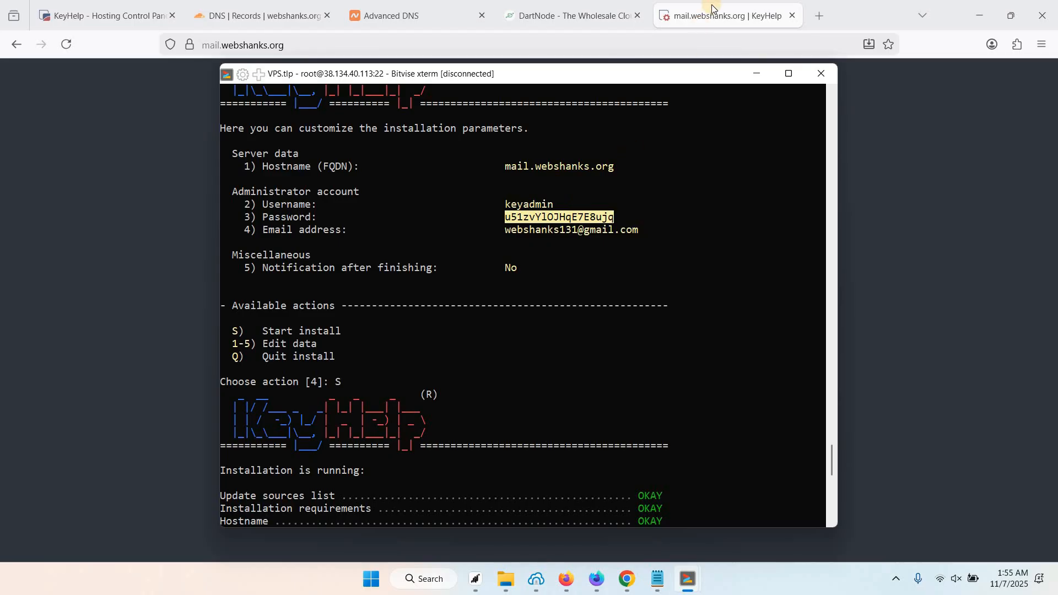
pyautogui.hotkey('alt', 'Tab')
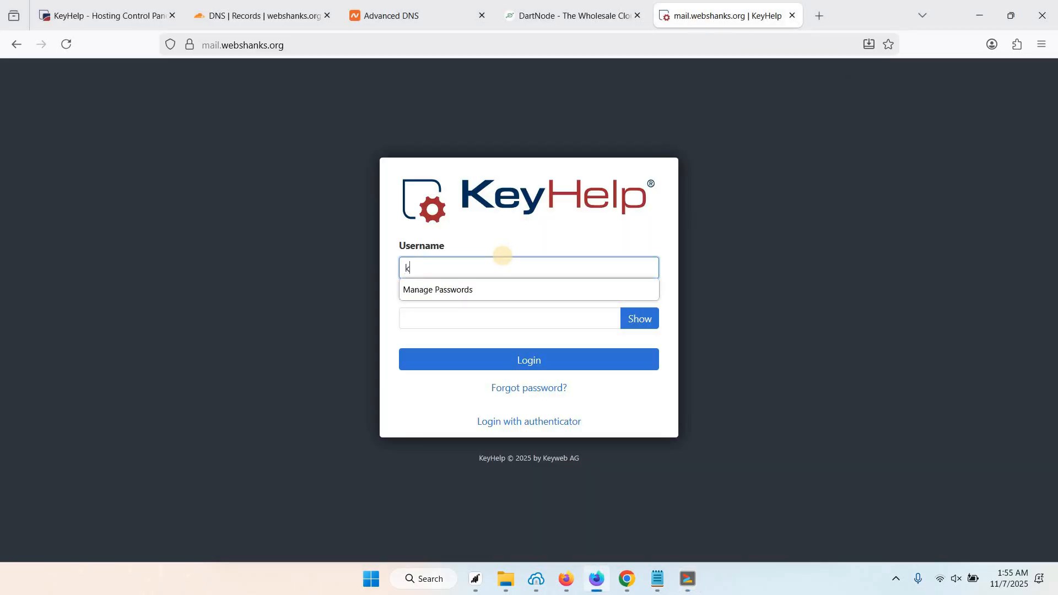
pyautogui.write('keyadmin')
pyautogui.press('Tab')
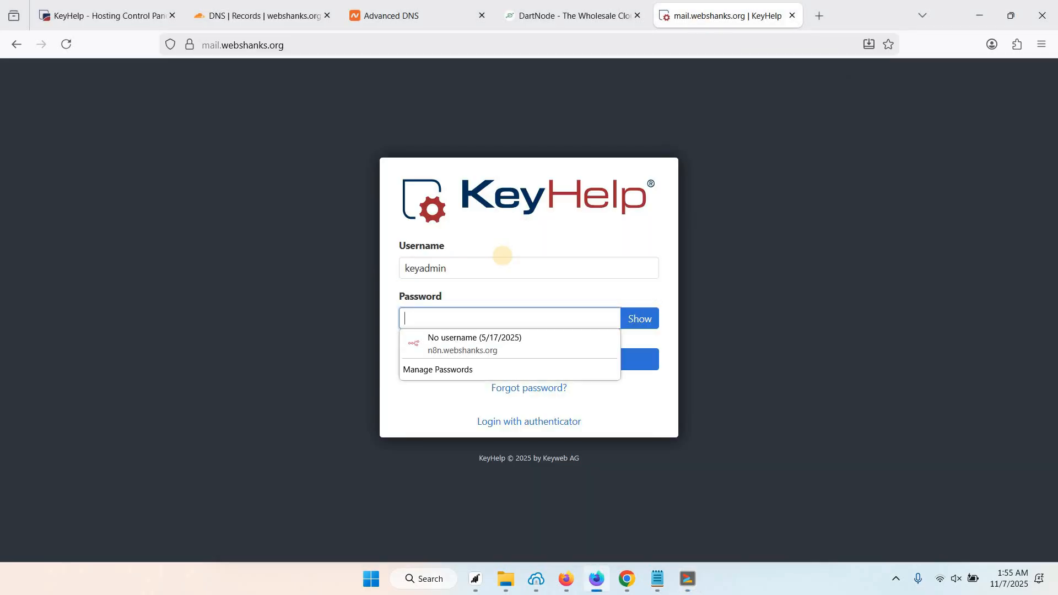
pyautogui.hotkey('ctrl', 'v')
pyautogui.press('Return')
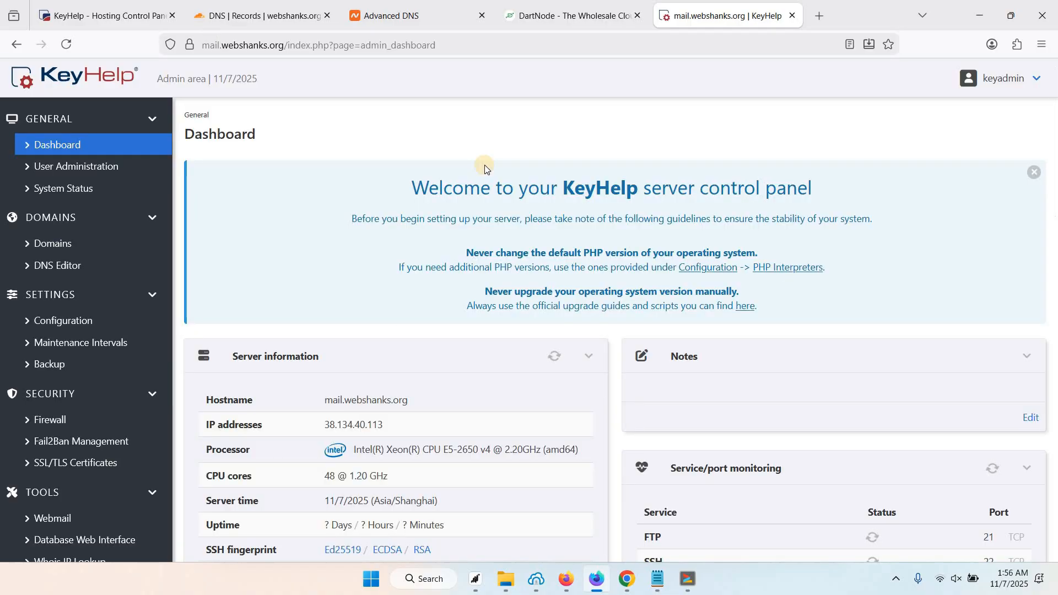
# Dismiss the welcome banner and scroll through the server information and service status panels.
pyautogui.click(1034, 176)
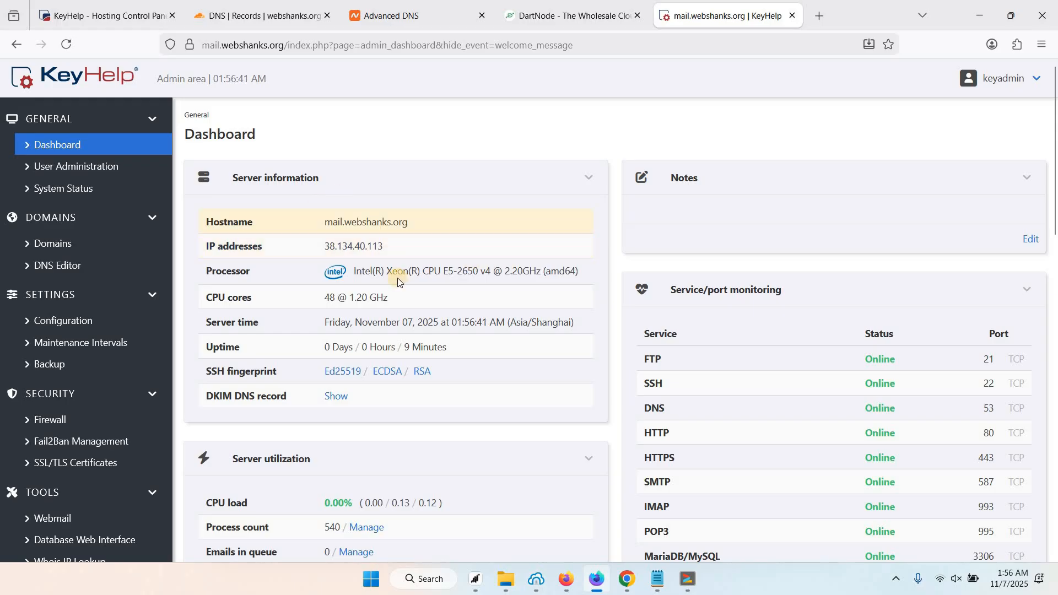
pyautogui.scroll(-3, 395, 284)
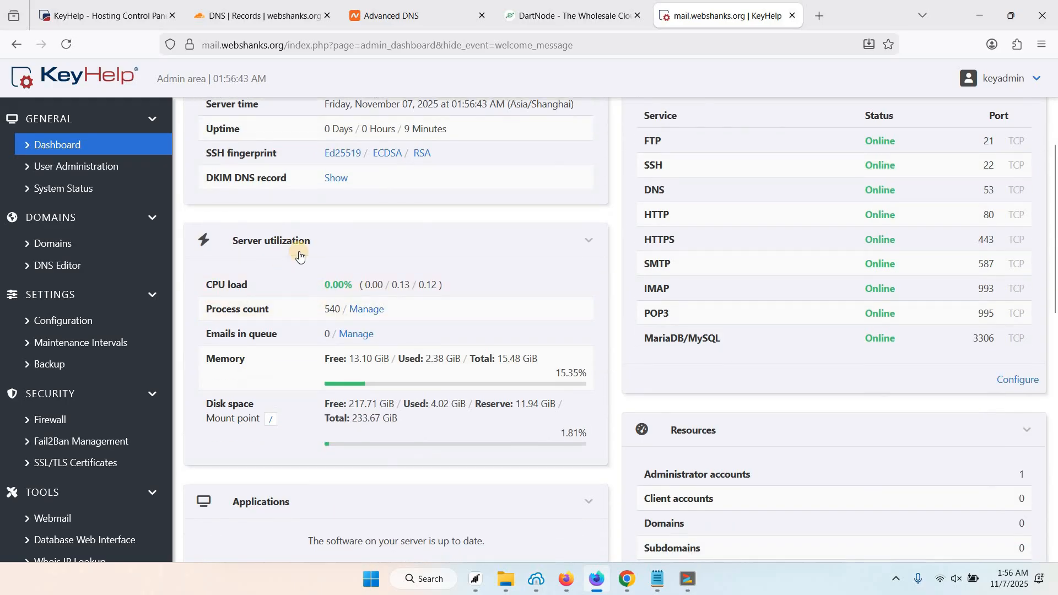
pyautogui.scroll(-1, 302, 320)
pyautogui.scroll(1, 302, 320)
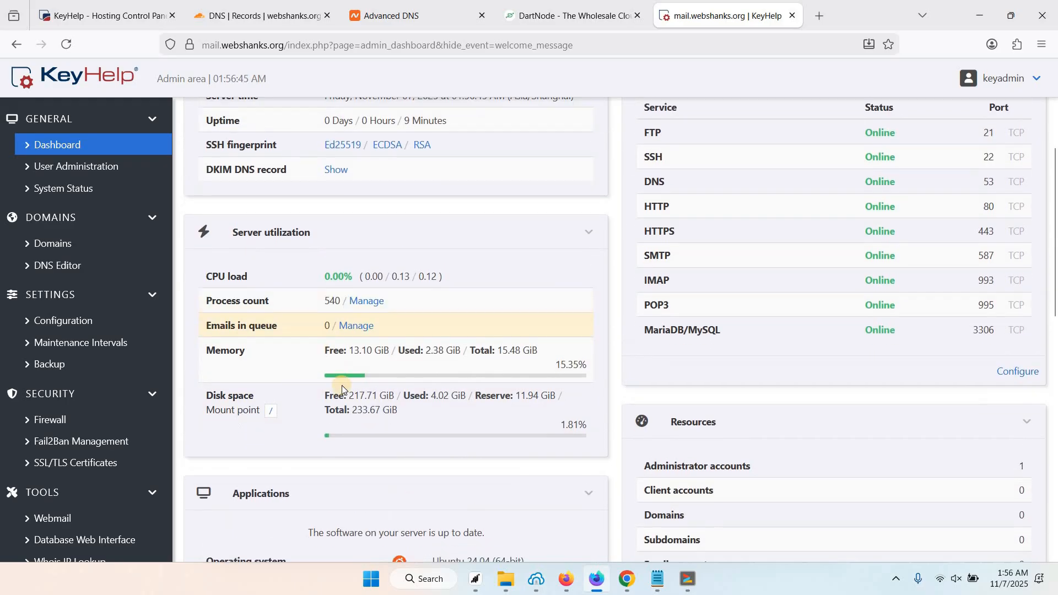
pyautogui.scroll(-5, 341, 385)
pyautogui.scroll(-3, 397, 386)
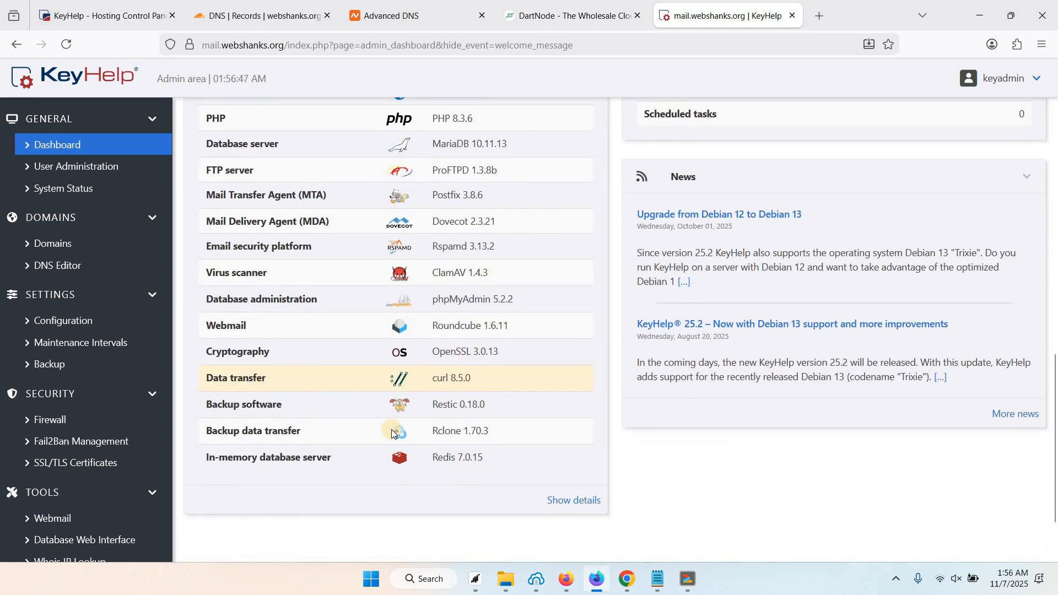
pyautogui.scroll(10, 392, 432)
pyautogui.scroll(2, 392, 430)
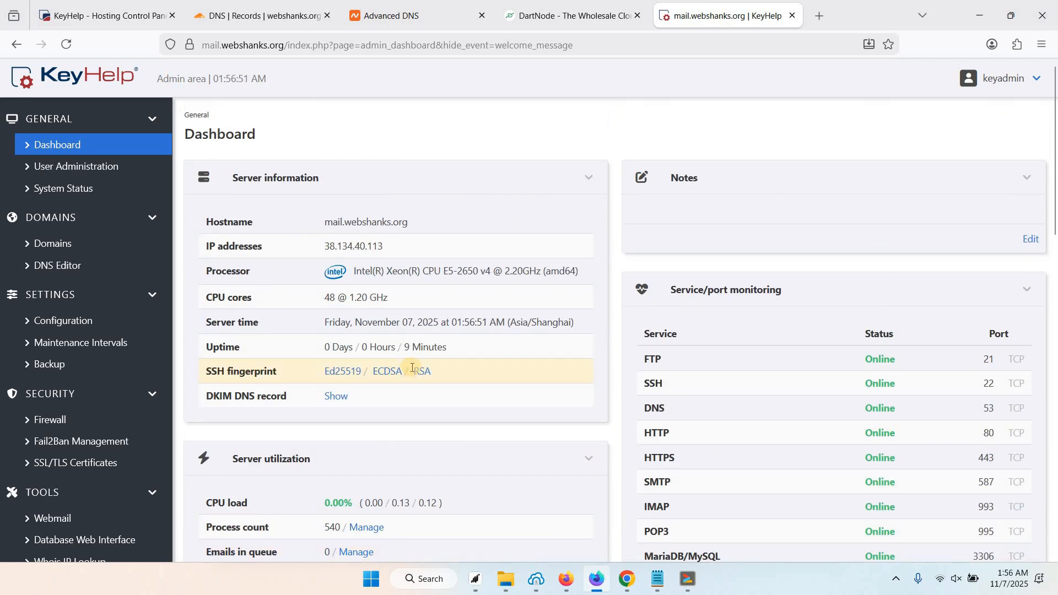
pyautogui.scroll(-1, 419, 372)
pyautogui.scroll(1, 253, 267)
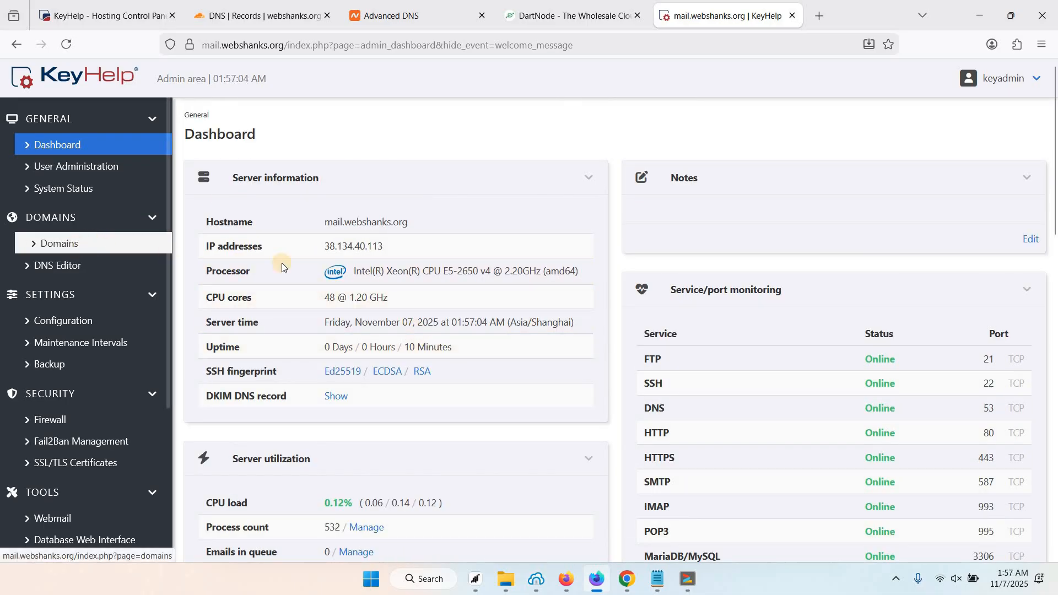
# Try adding a domain, then open the Add client form under User Administration instead.
pyautogui.click(73, 246)
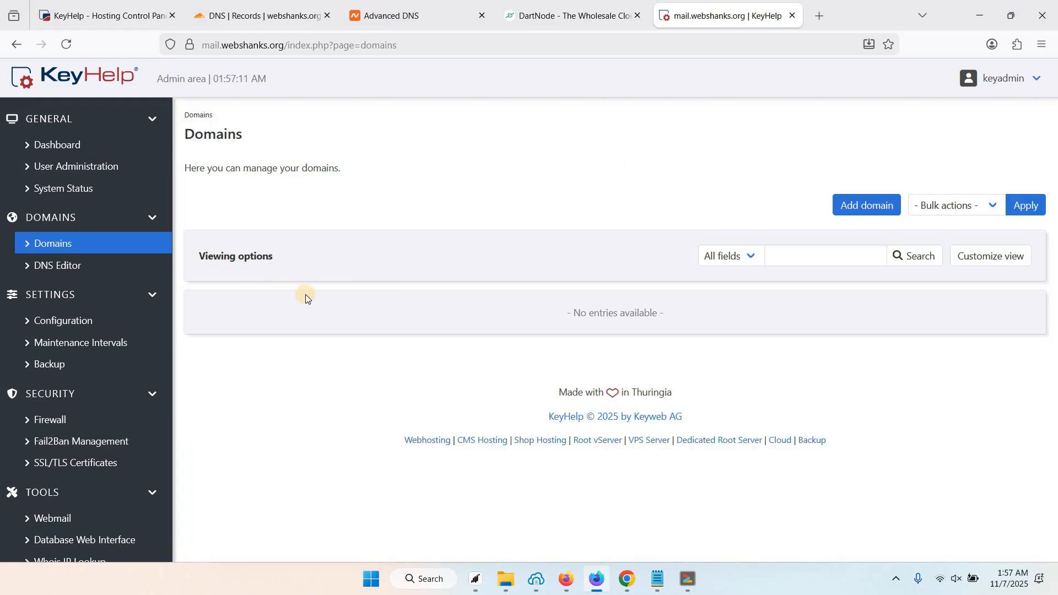
pyautogui.click(860, 214)
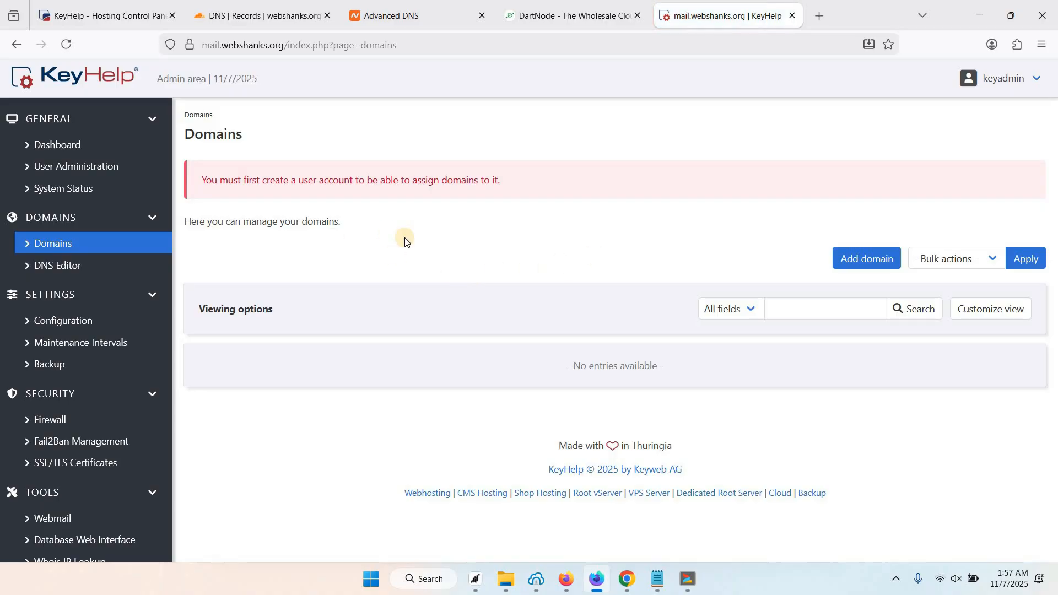
pyautogui.click(70, 167)
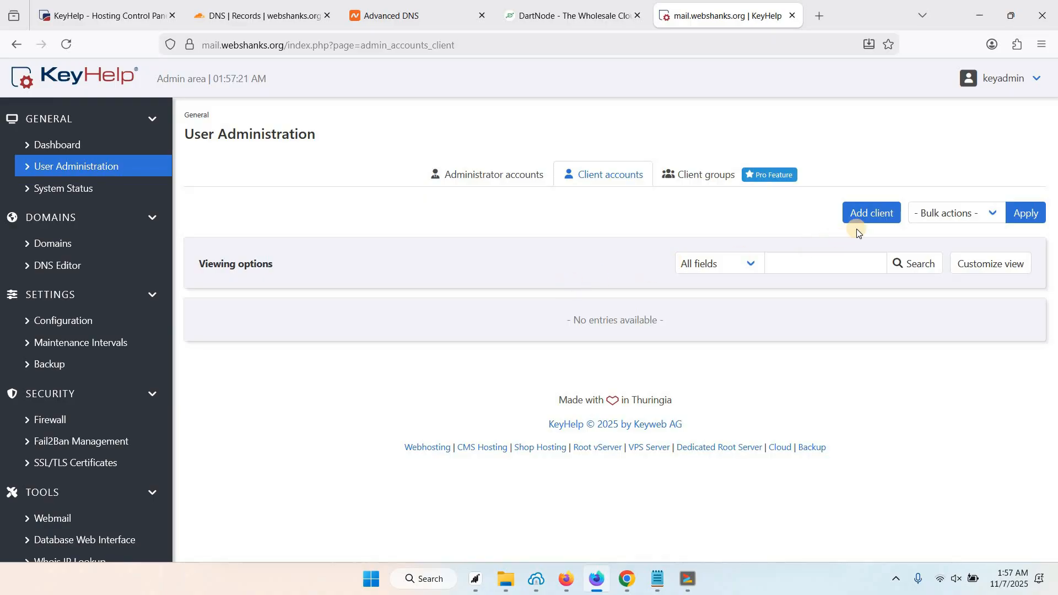
pyautogui.click(876, 214)
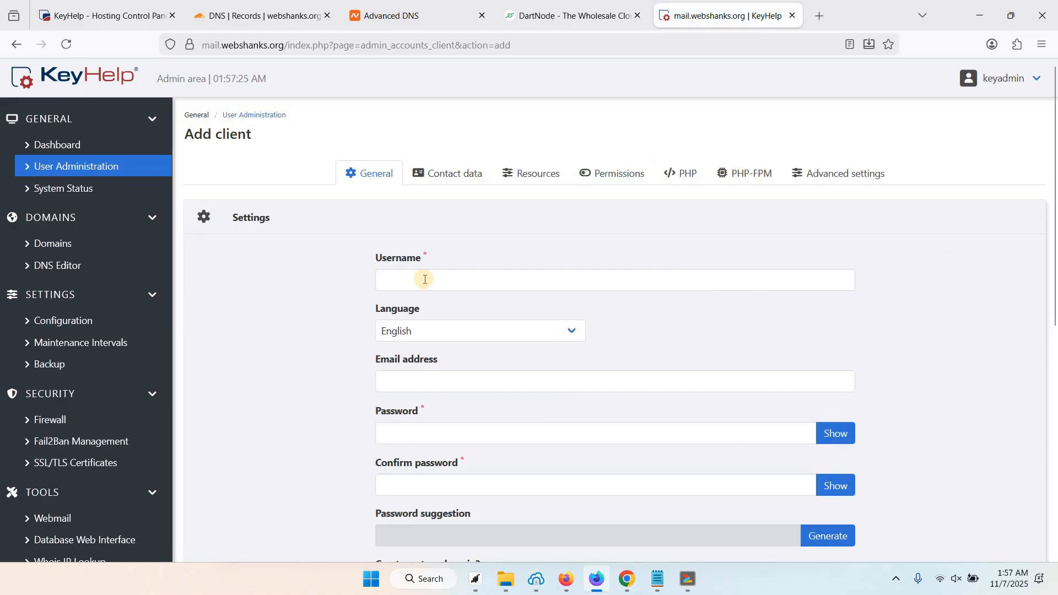
# Fill in the client's username, e-mail address and a generated password, confirmed.
pyautogui.click(424, 279)
pyautogui.click(424, 280)
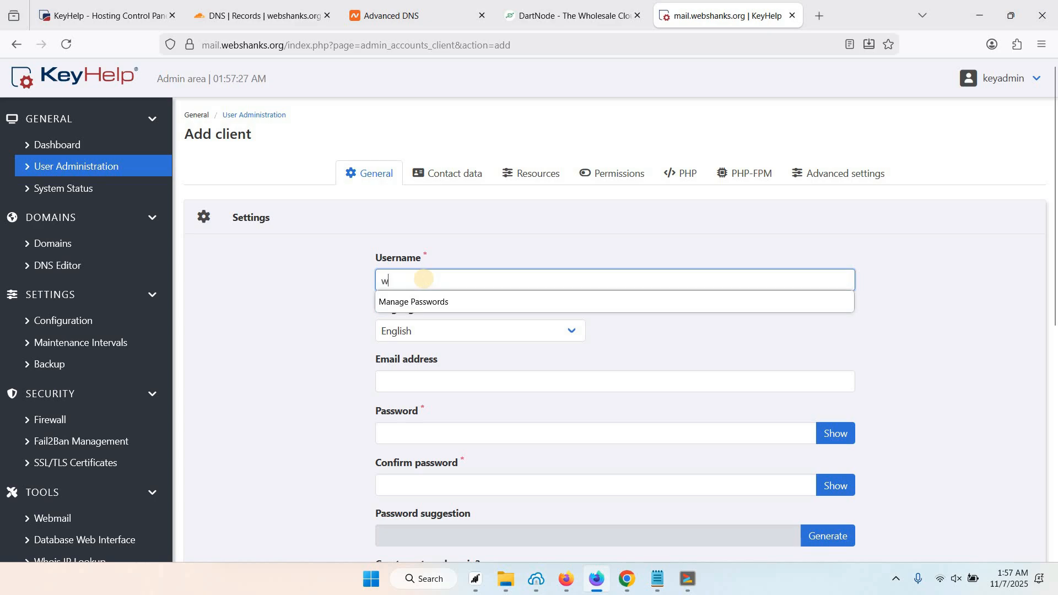
pyautogui.click(454, 382)
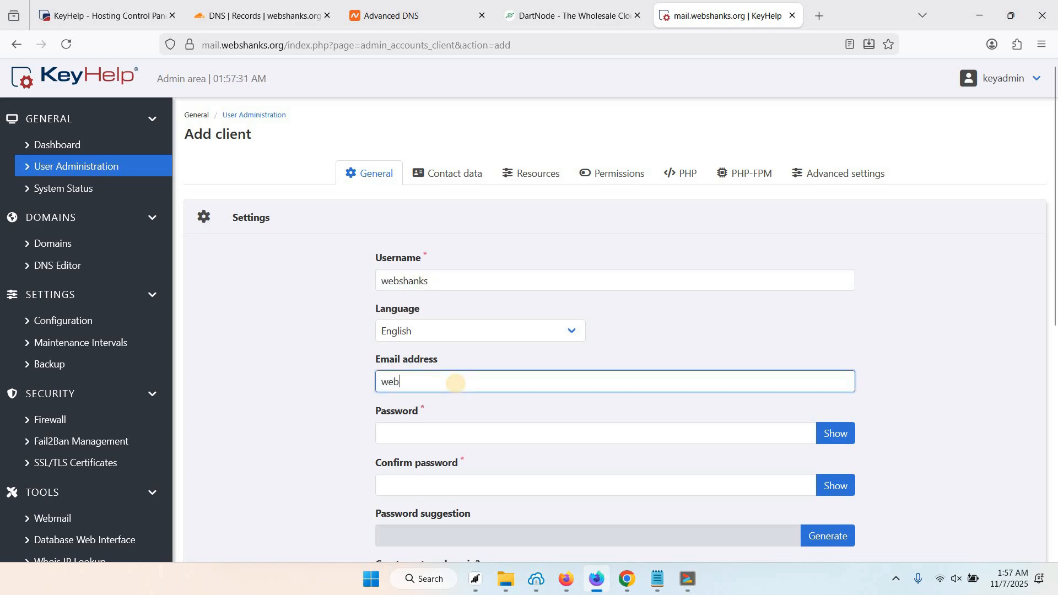
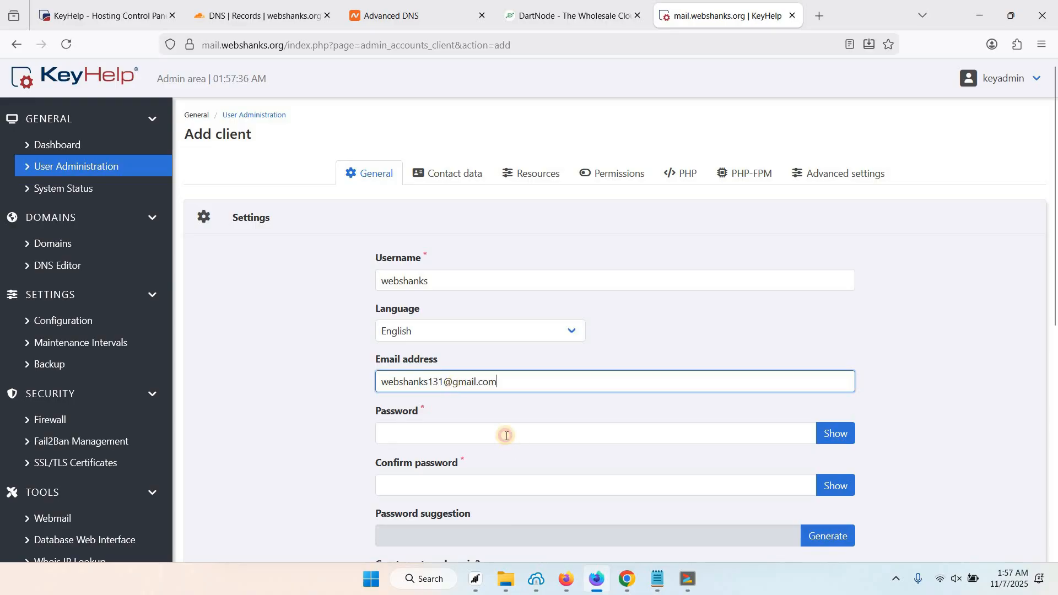
pyautogui.click(507, 435)
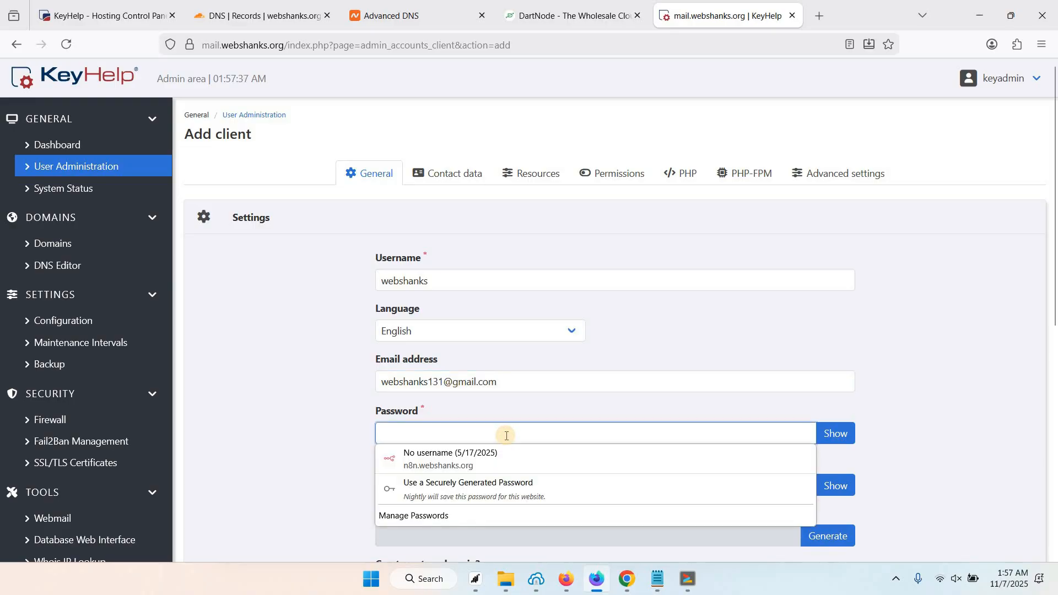
pyautogui.click(396, 485)
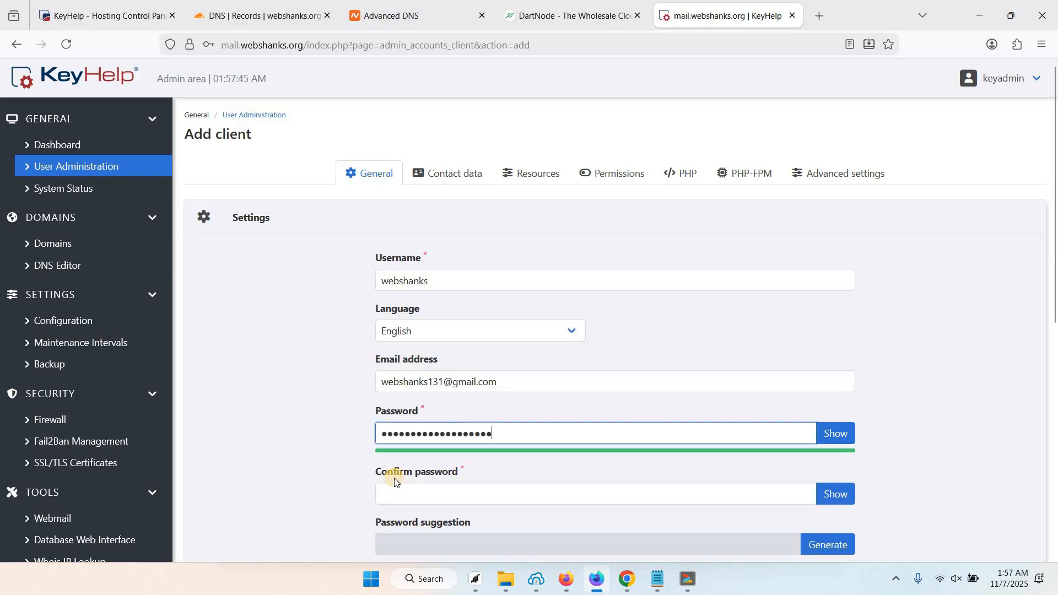
pyautogui.click(400, 489)
# Turn off system domain creation and apply the Unlimited account template.
pyautogui.scroll(-4, 317, 466)
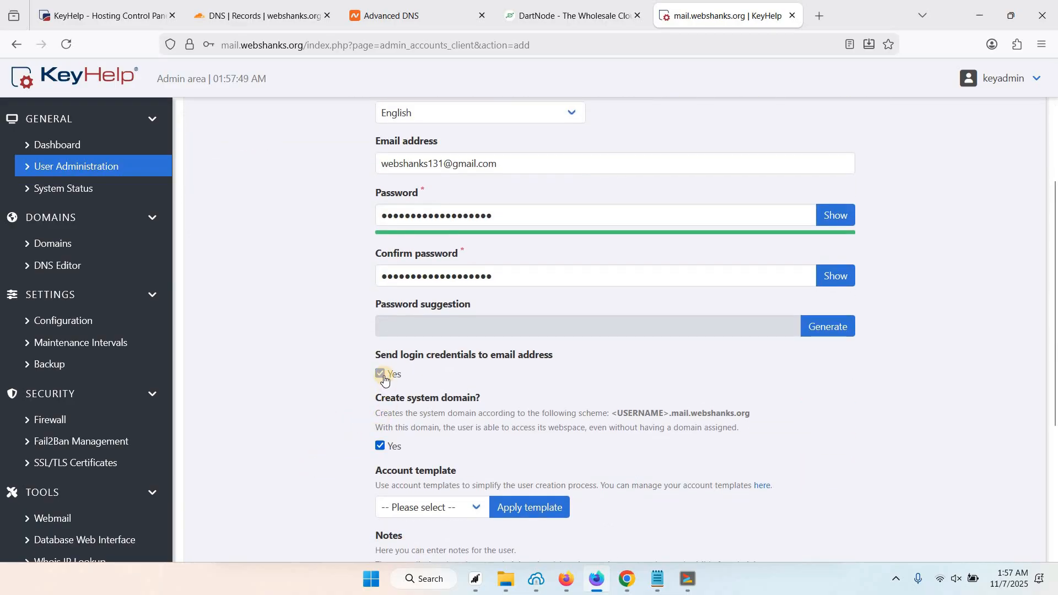
pyautogui.scroll(-1, 331, 390)
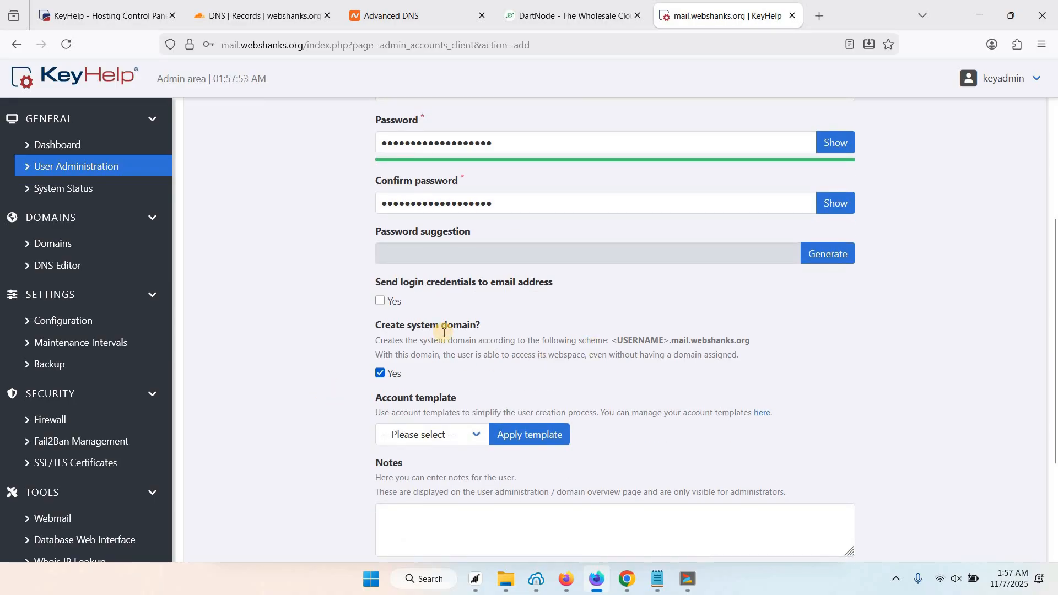
pyautogui.click(395, 373)
pyautogui.scroll(-1, 351, 381)
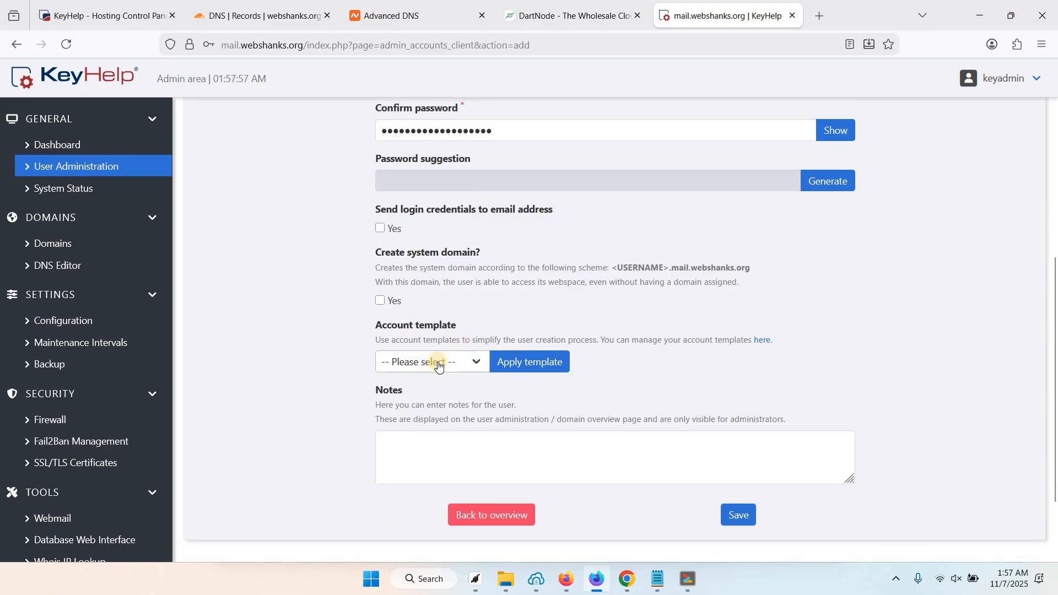
pyautogui.click(437, 365)
pyautogui.click(422, 425)
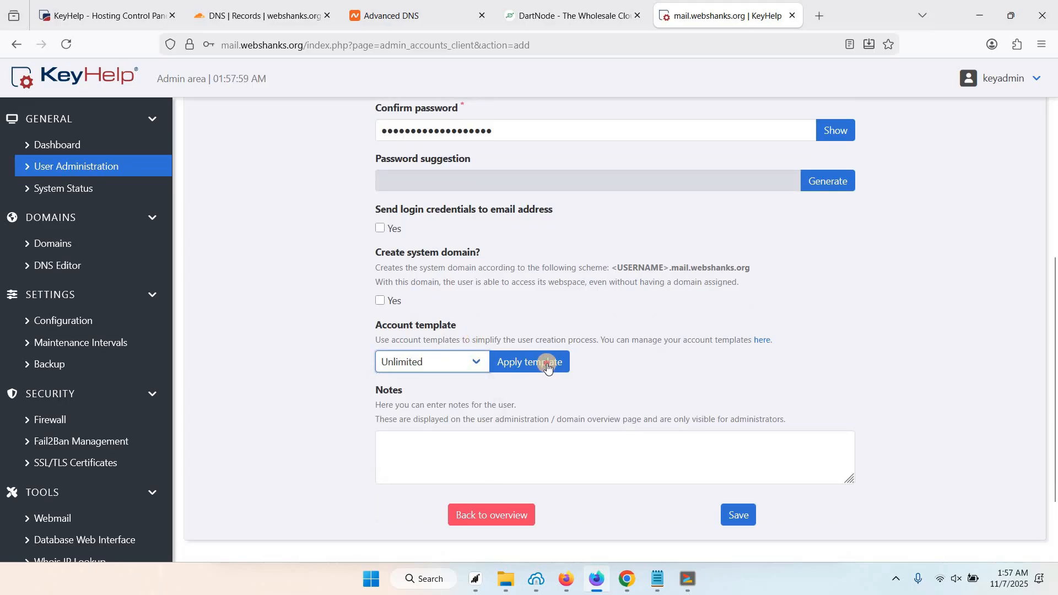
pyautogui.click(498, 369)
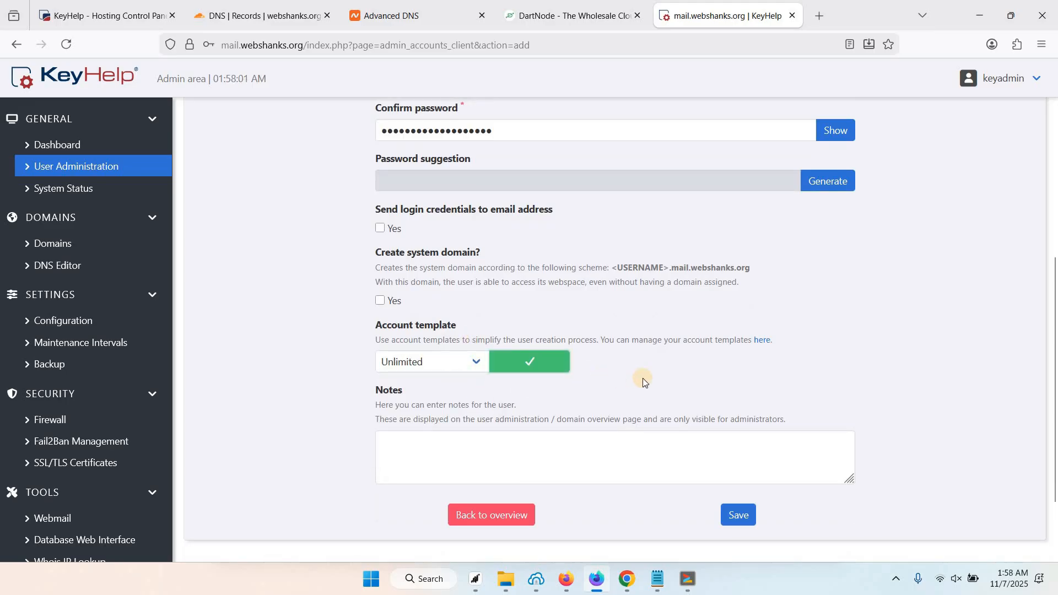
pyautogui.scroll(6, 643, 378)
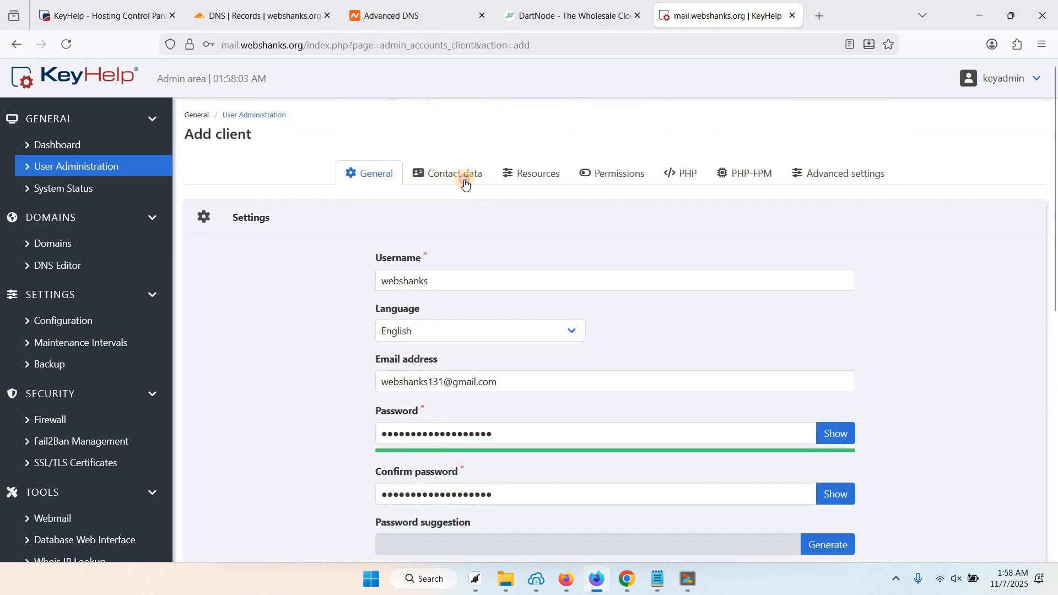
# Review the client's Contact data, Resources and Permissions tabs.
pyautogui.click(465, 177)
pyautogui.scroll(-4, 467, 314)
pyautogui.scroll(4, 452, 267)
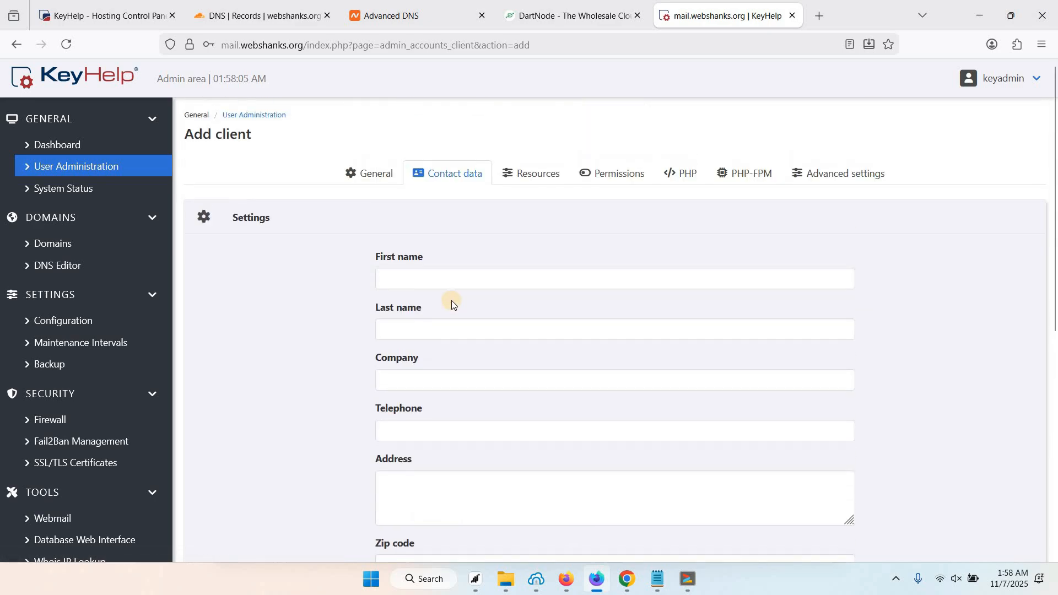
pyautogui.click(449, 302)
pyautogui.scroll(-7, 410, 315)
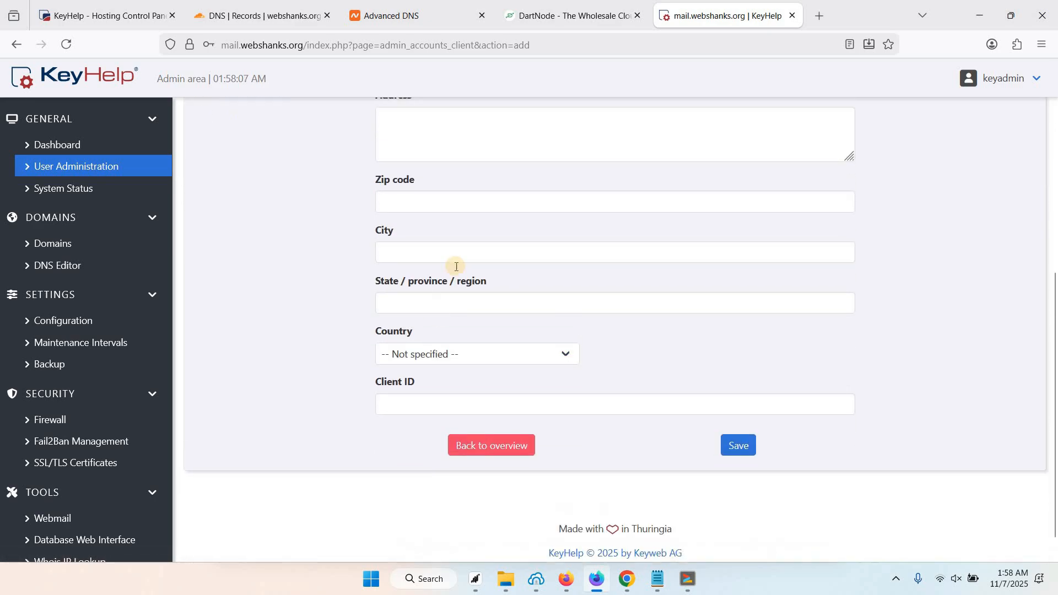
pyautogui.scroll(7, 425, 267)
pyautogui.click(535, 175)
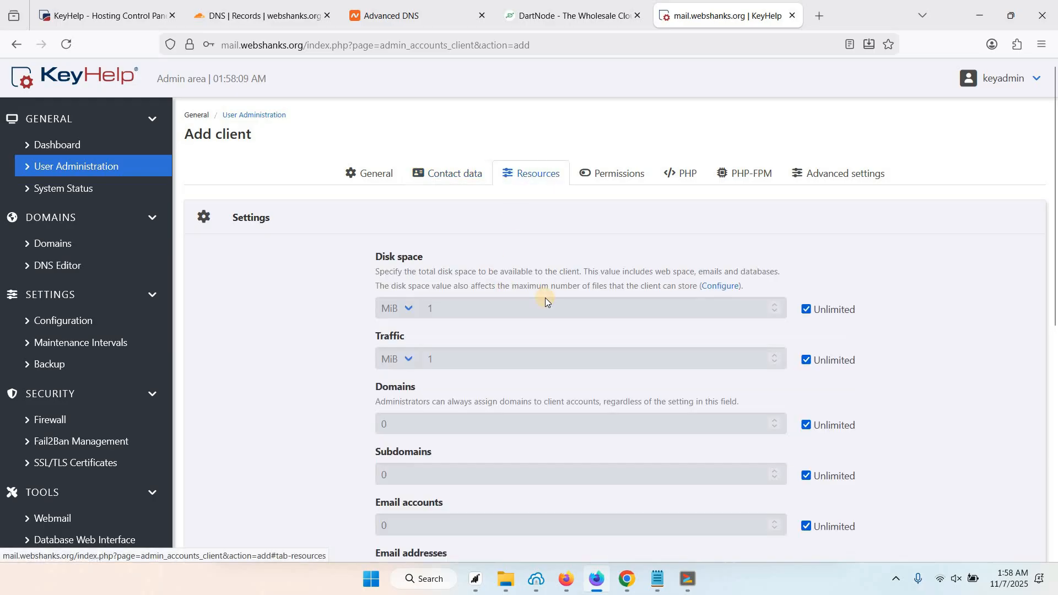
pyautogui.scroll(-5, 611, 312)
pyautogui.scroll(5, 609, 312)
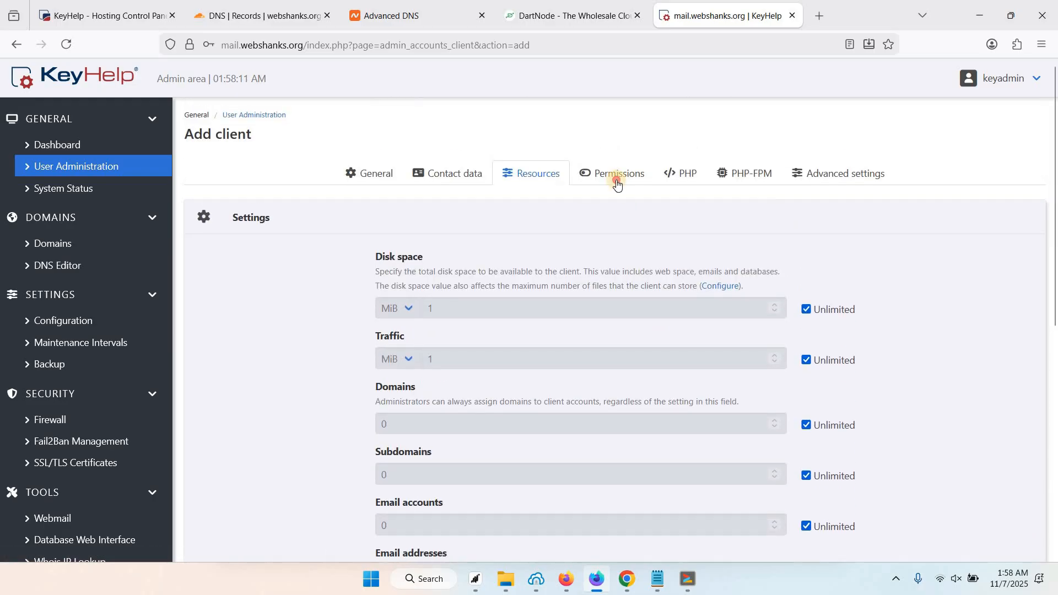
pyautogui.click(612, 173)
pyautogui.scroll(-2, 588, 295)
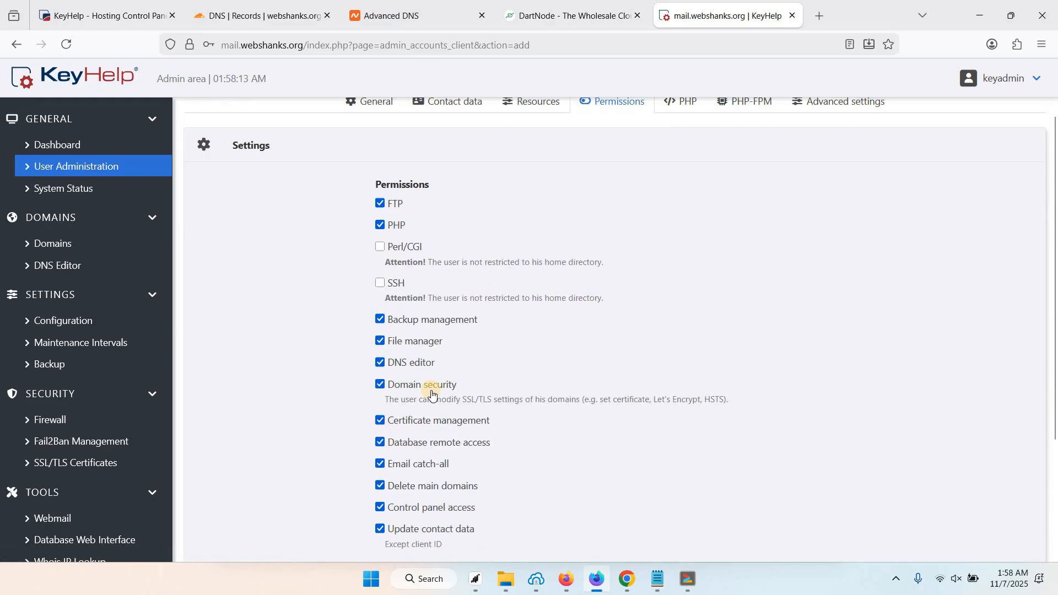
pyautogui.scroll(-2, 475, 418)
pyautogui.scroll(3, 379, 196)
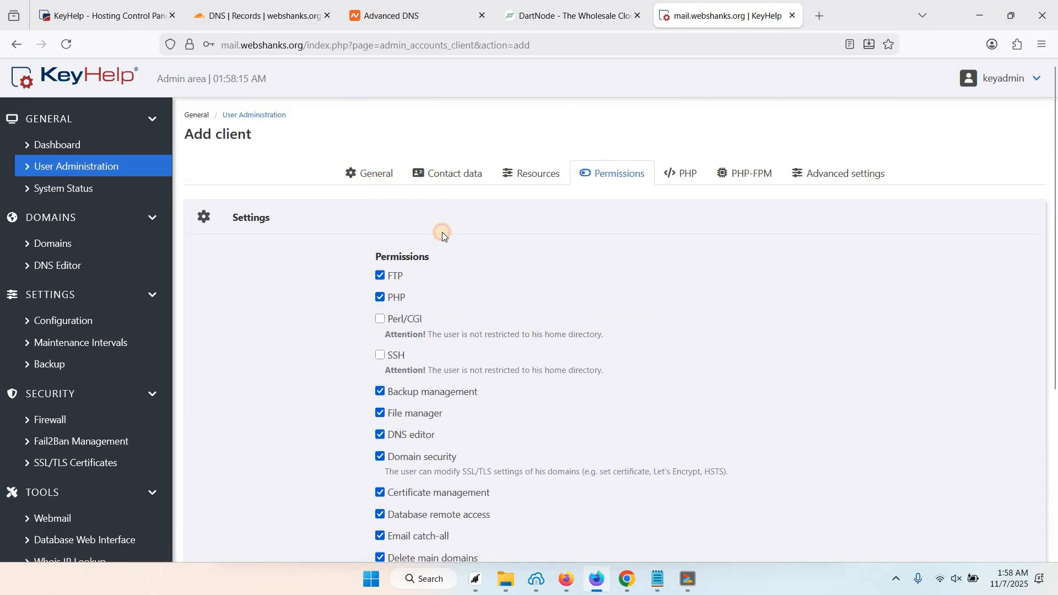
# Save the new client account from the General tab and decline Firefox's password prompt.
pyautogui.click(370, 173)
pyautogui.scroll(-5, 353, 419)
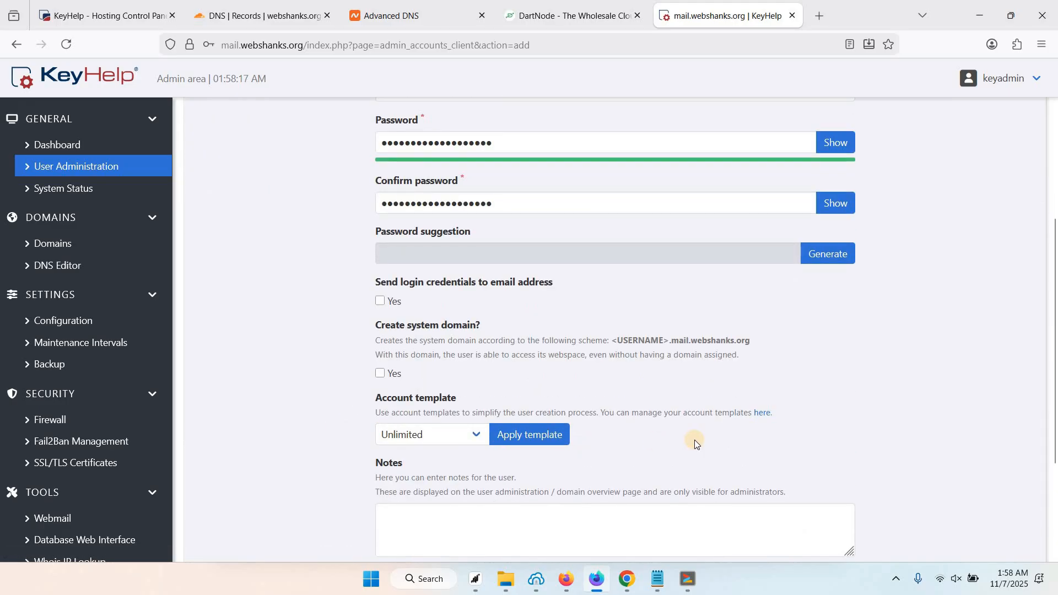
pyautogui.scroll(-3, 693, 441)
pyautogui.click(736, 420)
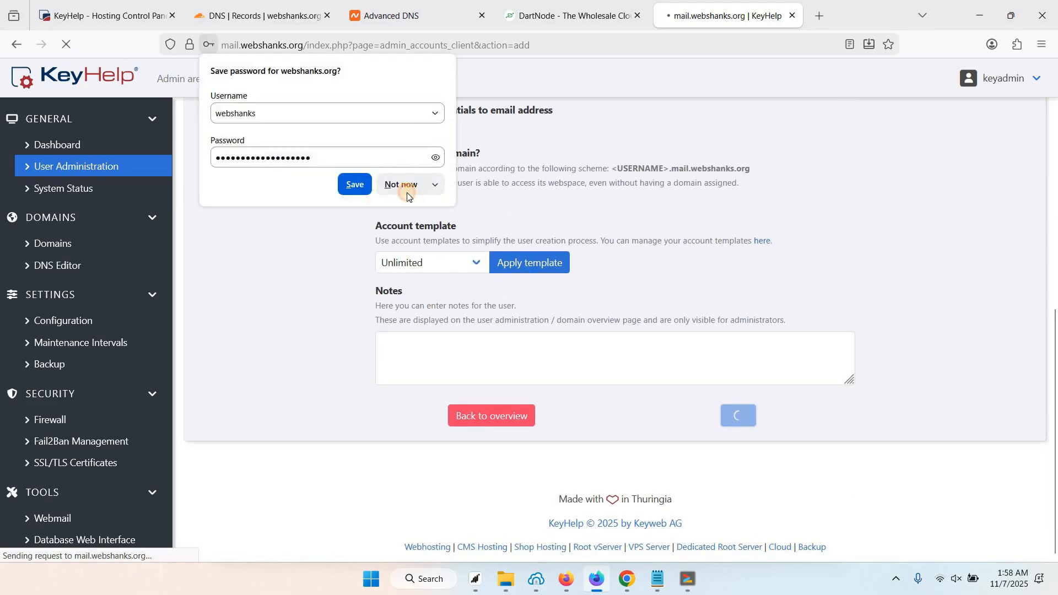
pyautogui.click(407, 190)
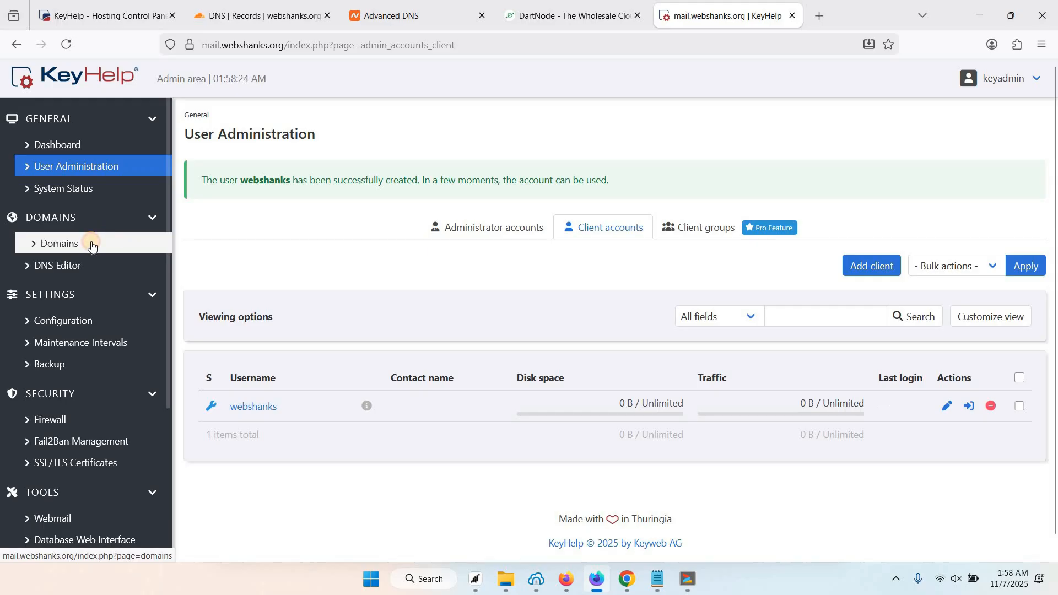
# Start adding a new domain under Domains with webshanks as the owner.
pyautogui.click(92, 244)
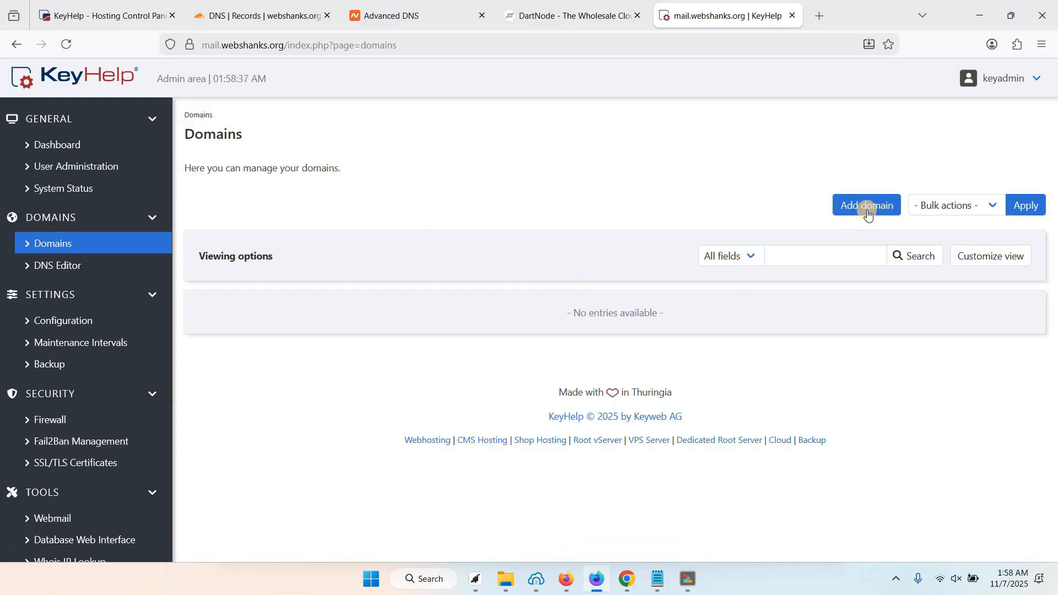
pyautogui.click(866, 207)
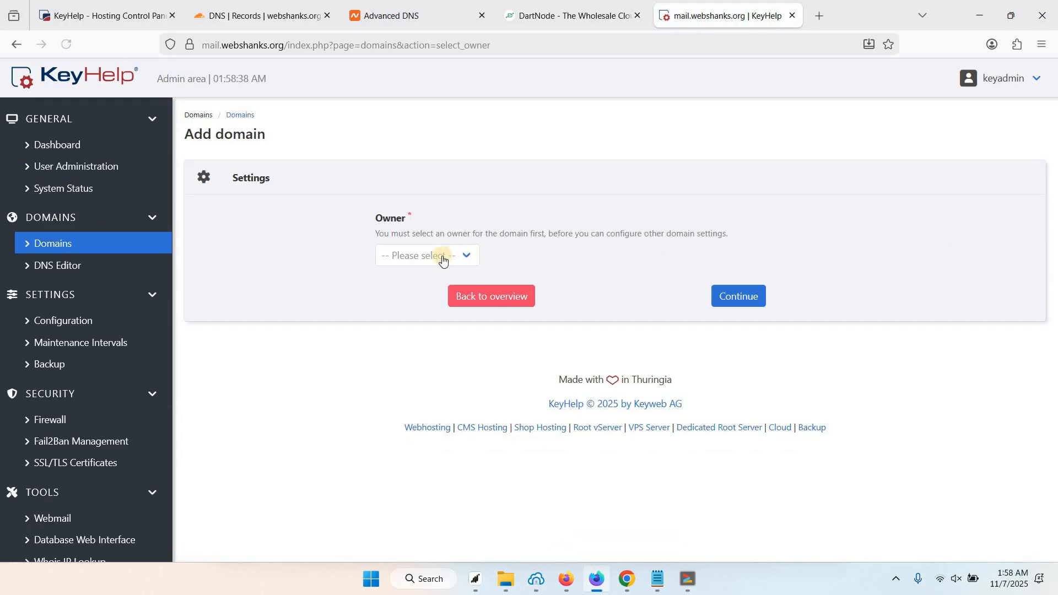
pyautogui.click(442, 258)
pyautogui.click(408, 310)
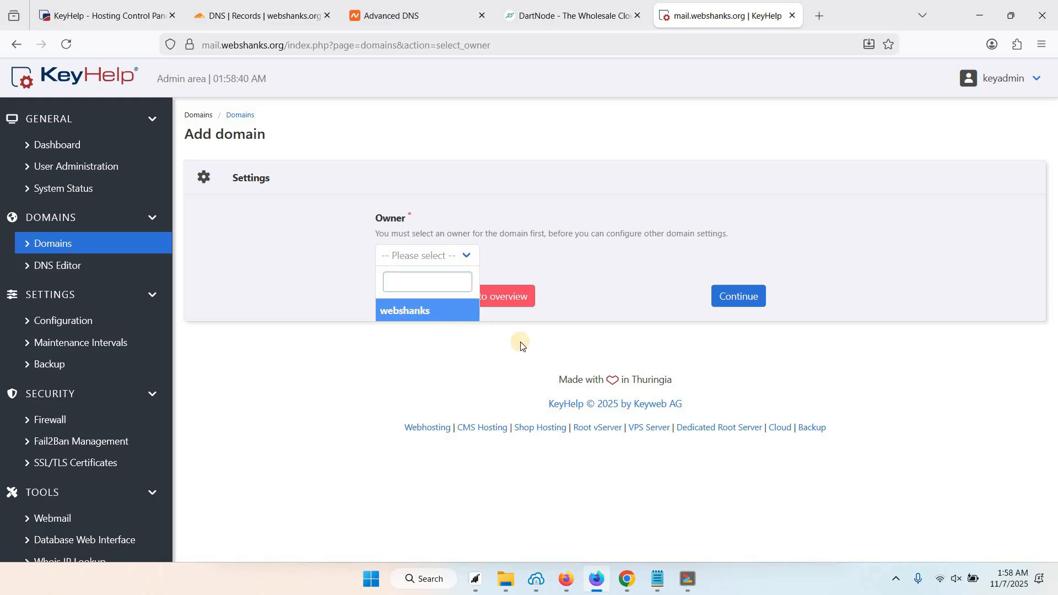
pyautogui.click(741, 297)
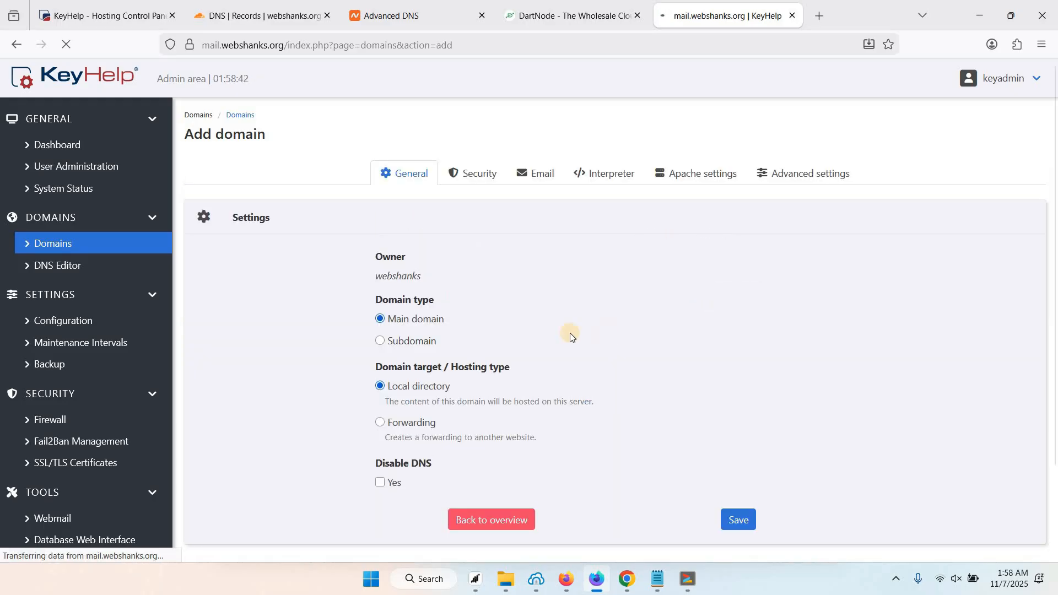
pyautogui.scroll(-1, 457, 276)
pyautogui.click(448, 316)
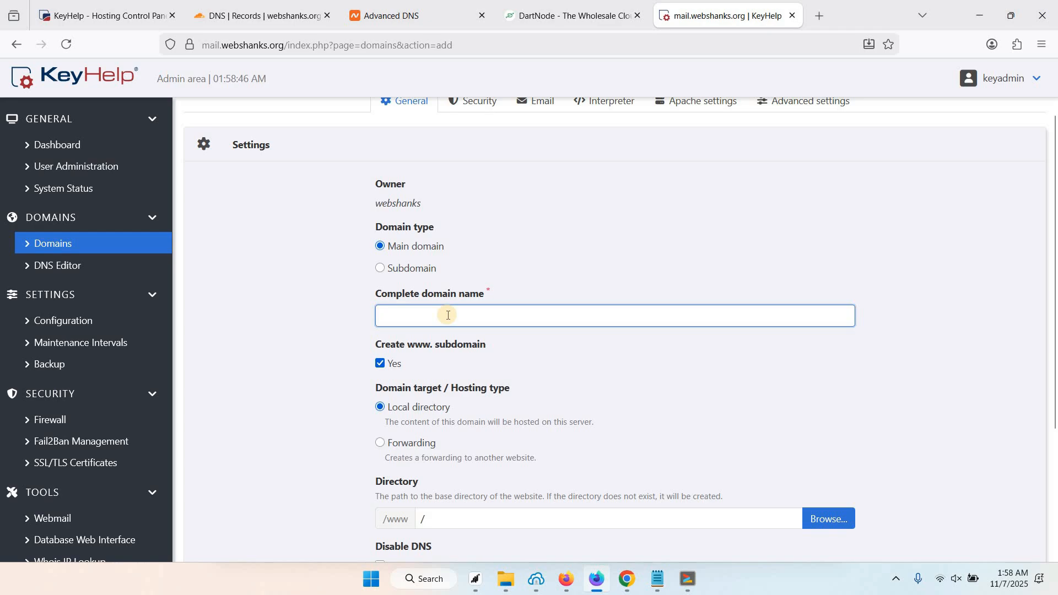
pyautogui.write('websha')
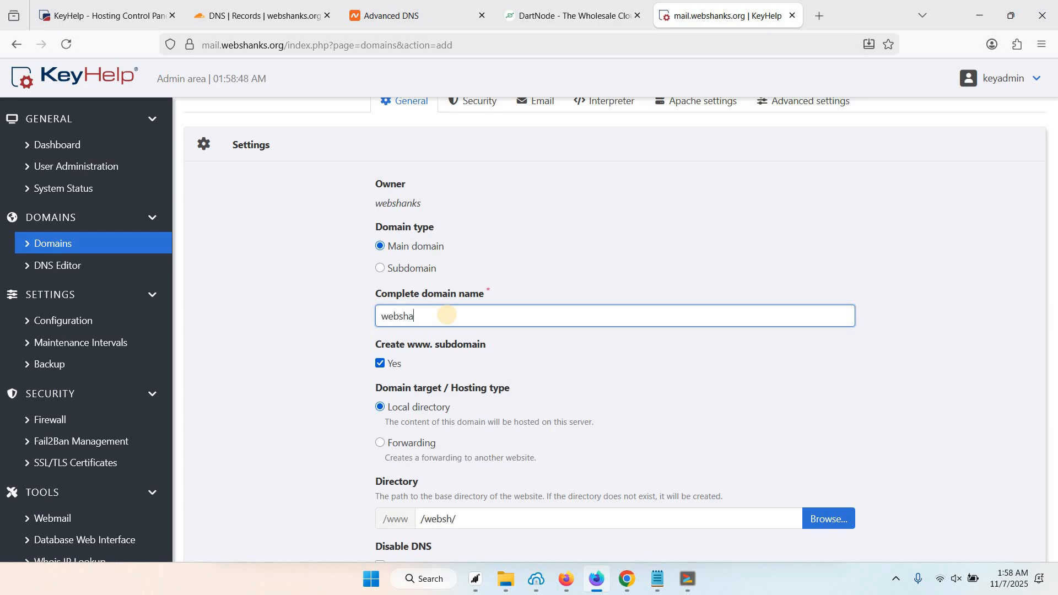
pyautogui.write('nks.org')
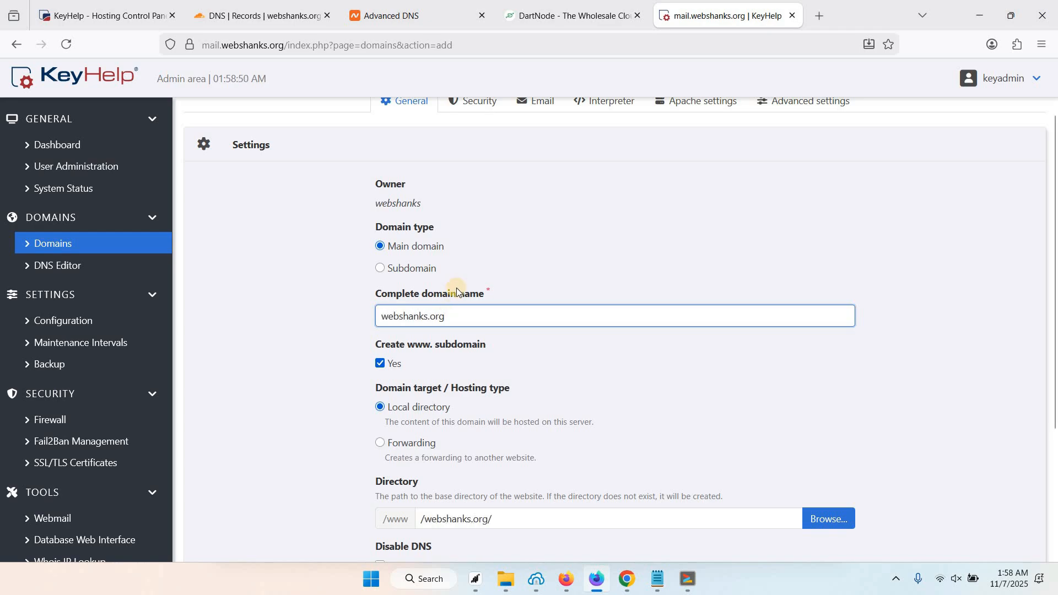
pyautogui.click(381, 363)
pyautogui.click(381, 364)
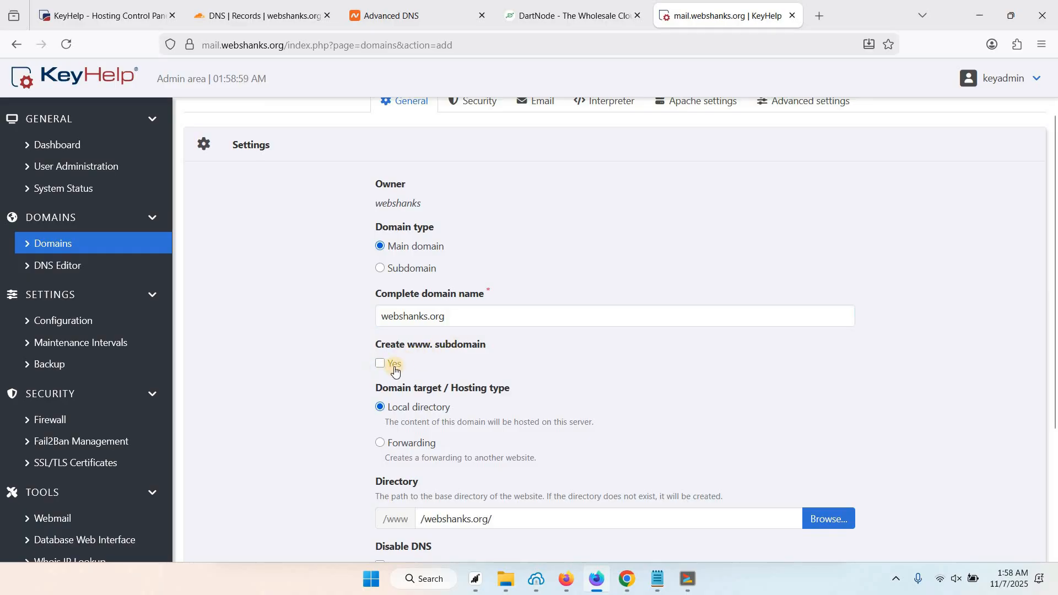
pyautogui.scroll(-1, 324, 361)
pyautogui.scroll(3, 484, 210)
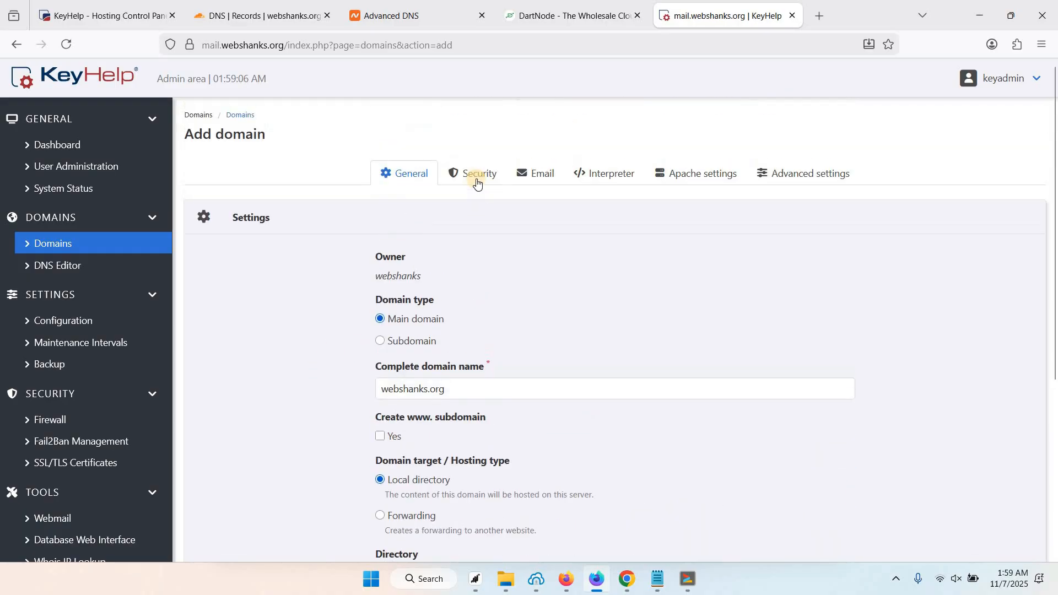
# Choose a free Let's Encrypt certificate in the domain's security settings.
pyautogui.click(473, 174)
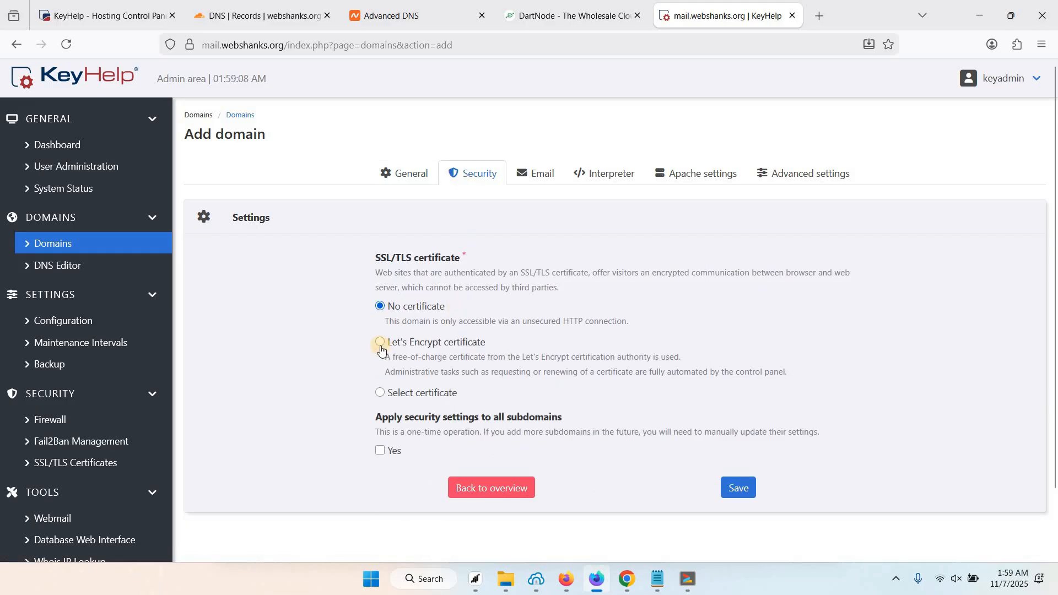
pyautogui.click(380, 343)
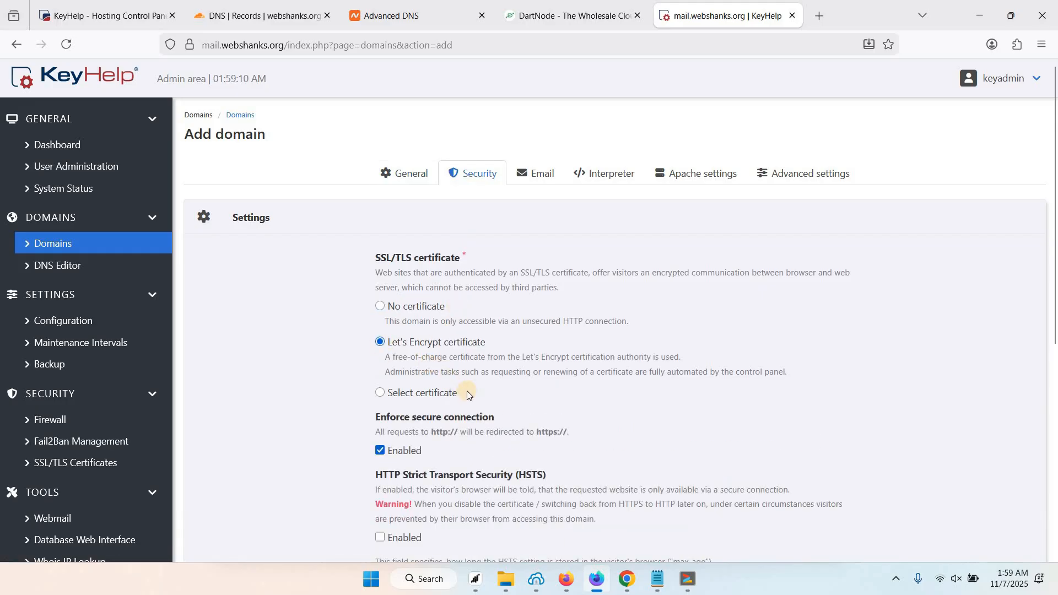
pyautogui.scroll(-1, 467, 391)
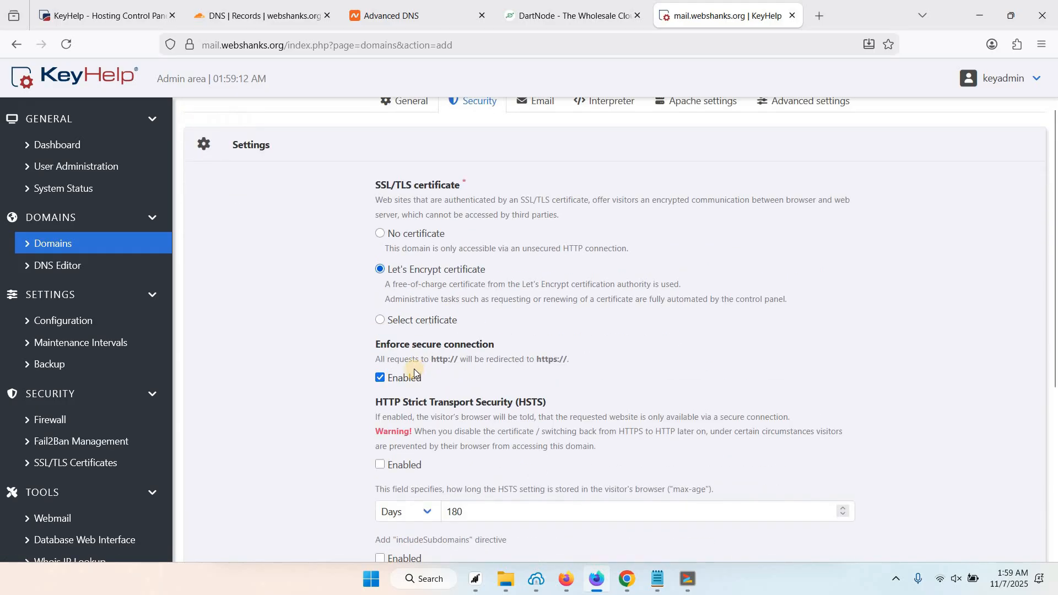
pyautogui.scroll(-2, 417, 238)
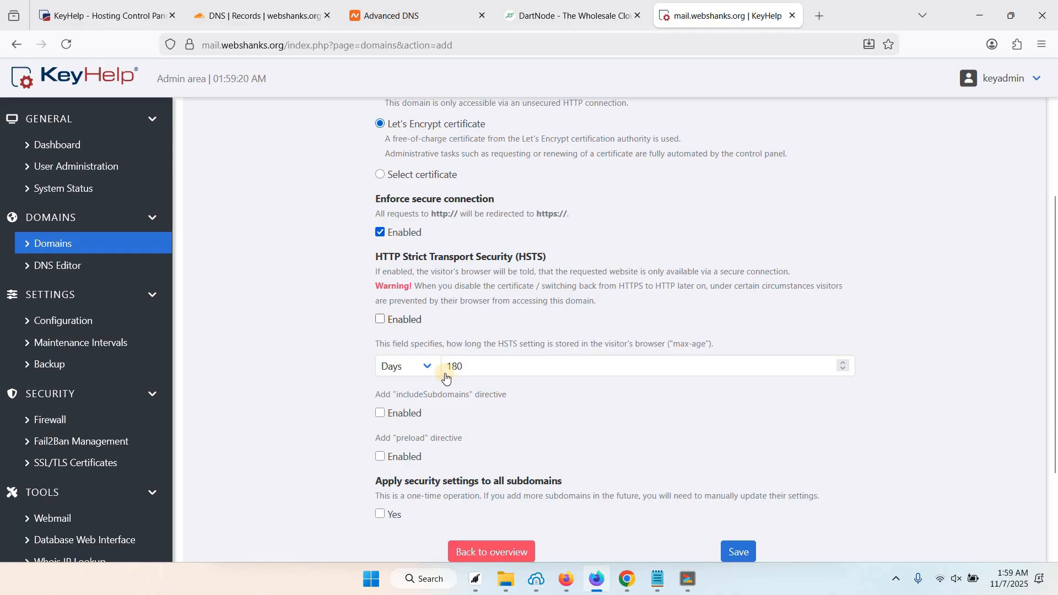
pyautogui.scroll(4, 497, 342)
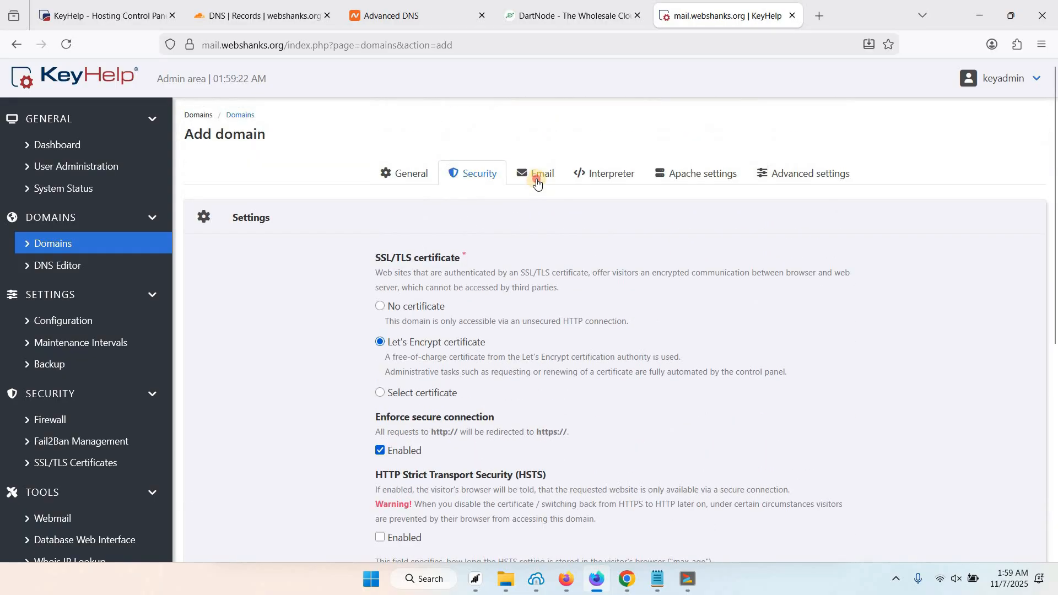
# Review the Email, PHP and Apache settings, then save webshanks.org from the General tab.
pyautogui.click(536, 179)
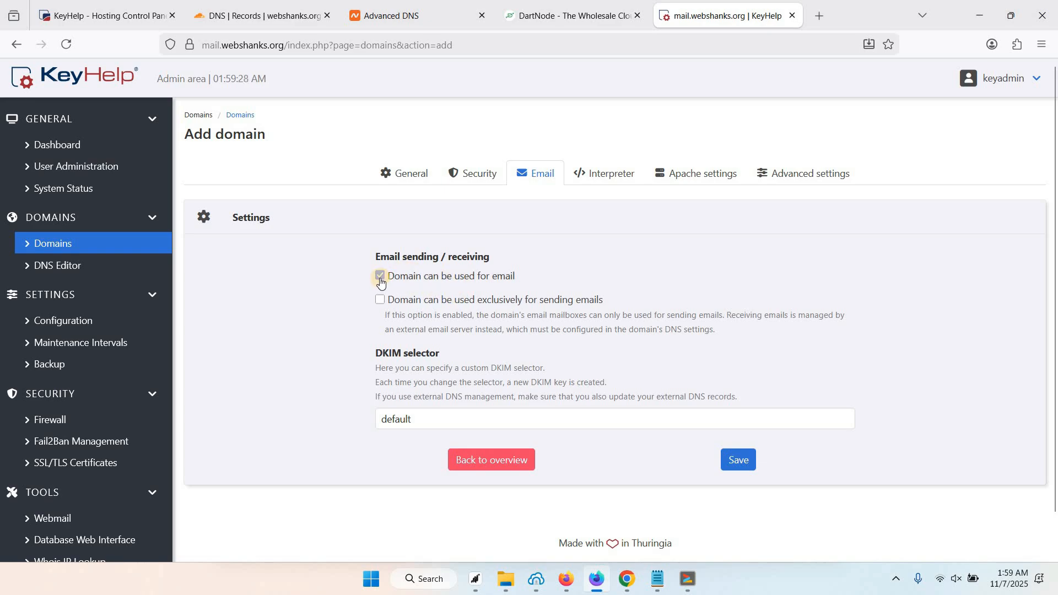
pyautogui.click(612, 184)
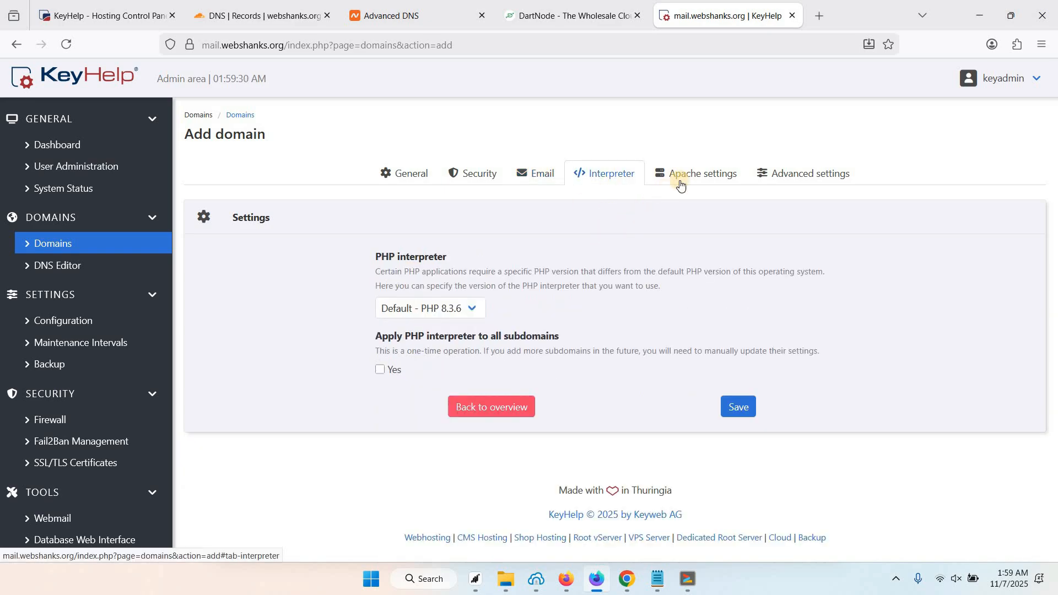
pyautogui.click(681, 180)
pyautogui.click(408, 175)
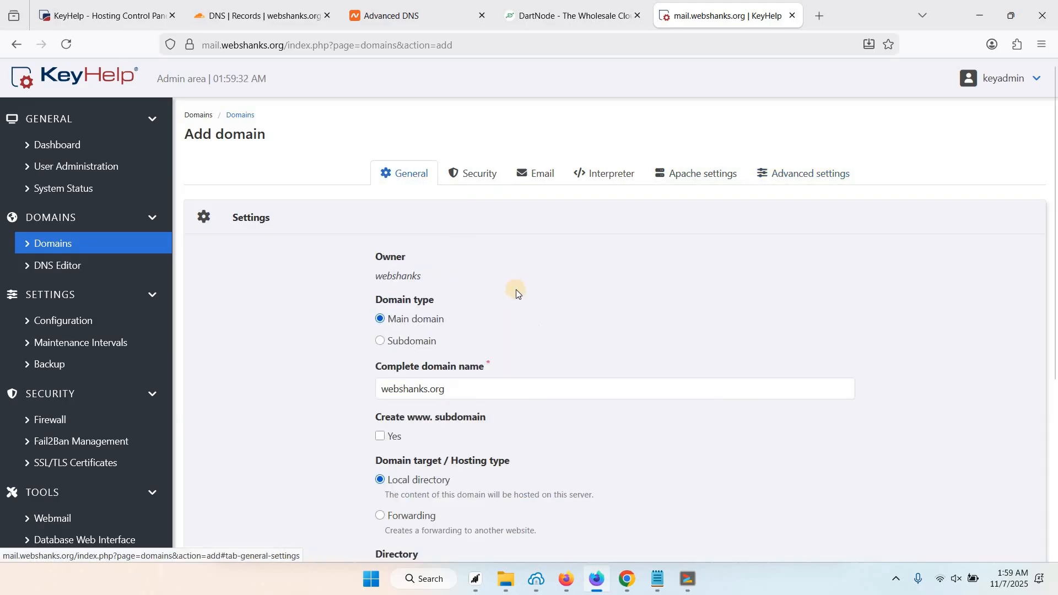
pyautogui.scroll(-2, 518, 297)
pyautogui.scroll(-3, 518, 296)
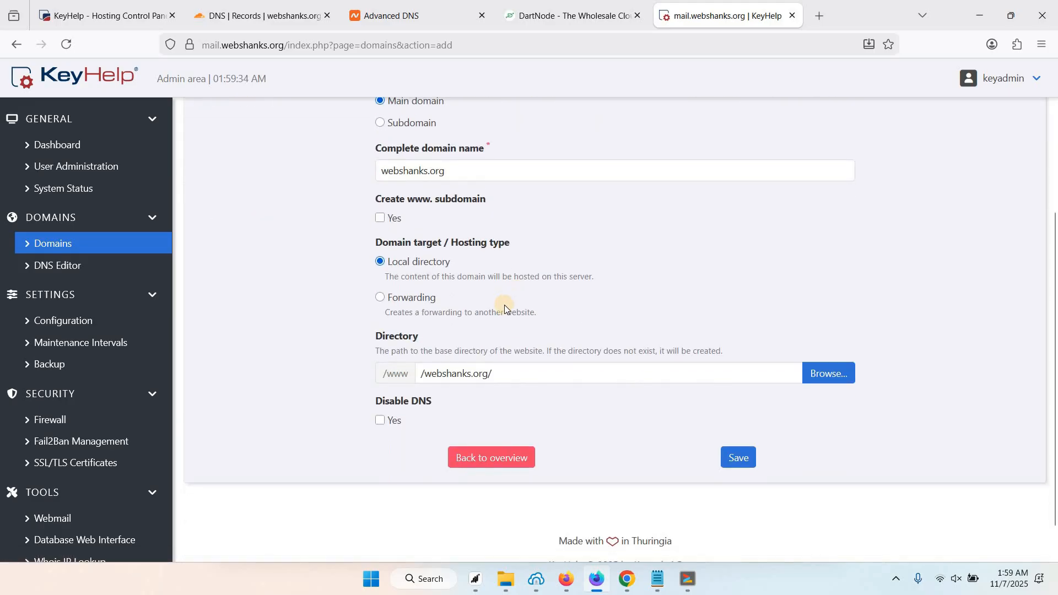
pyautogui.click(738, 464)
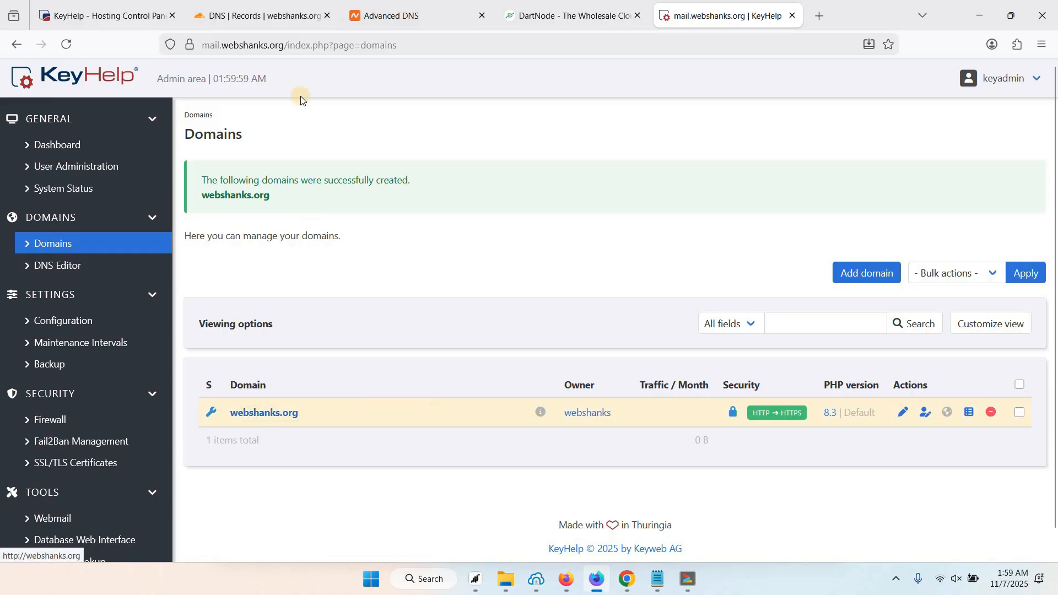
pyautogui.click(272, 15)
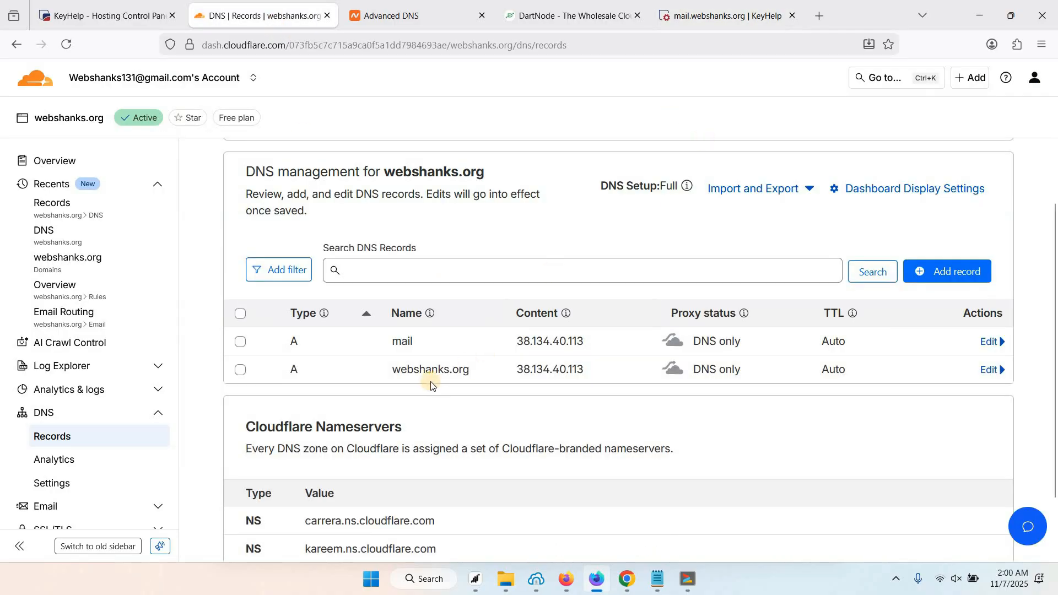
pyautogui.doubleClick(468, 371)
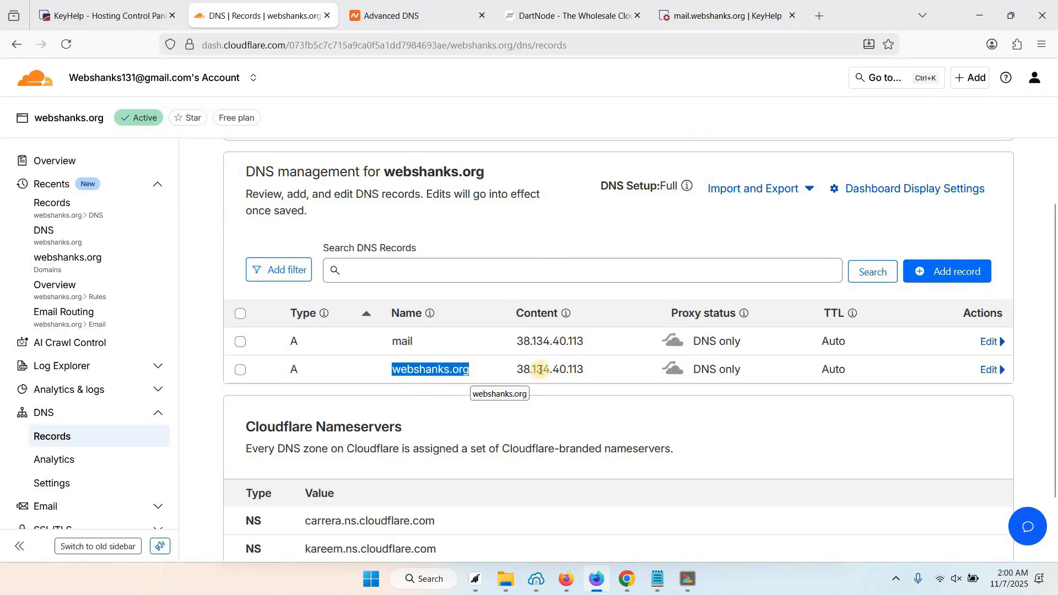
pyautogui.moveTo(398, 369); pyautogui.dragTo(467, 370)
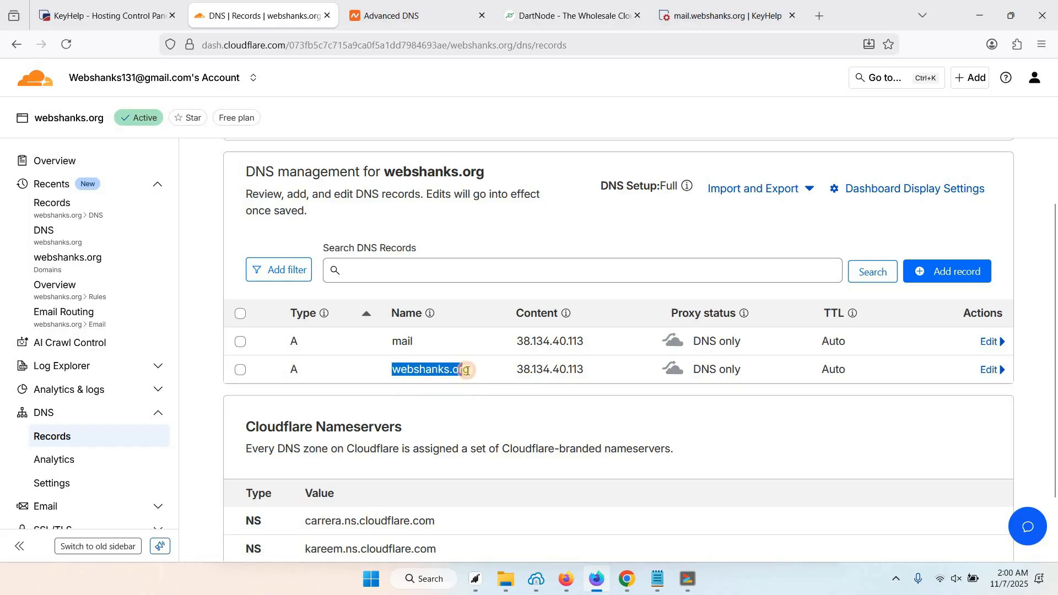
pyautogui.click(519, 370)
pyautogui.moveTo(560, 369); pyautogui.dragTo(522, 373)
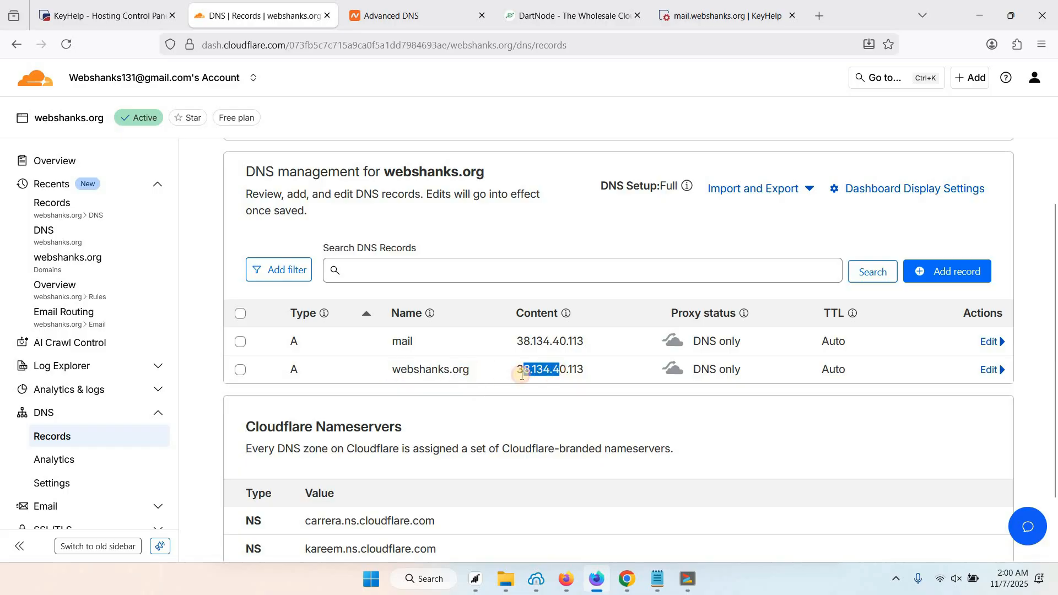
pyautogui.click(522, 374)
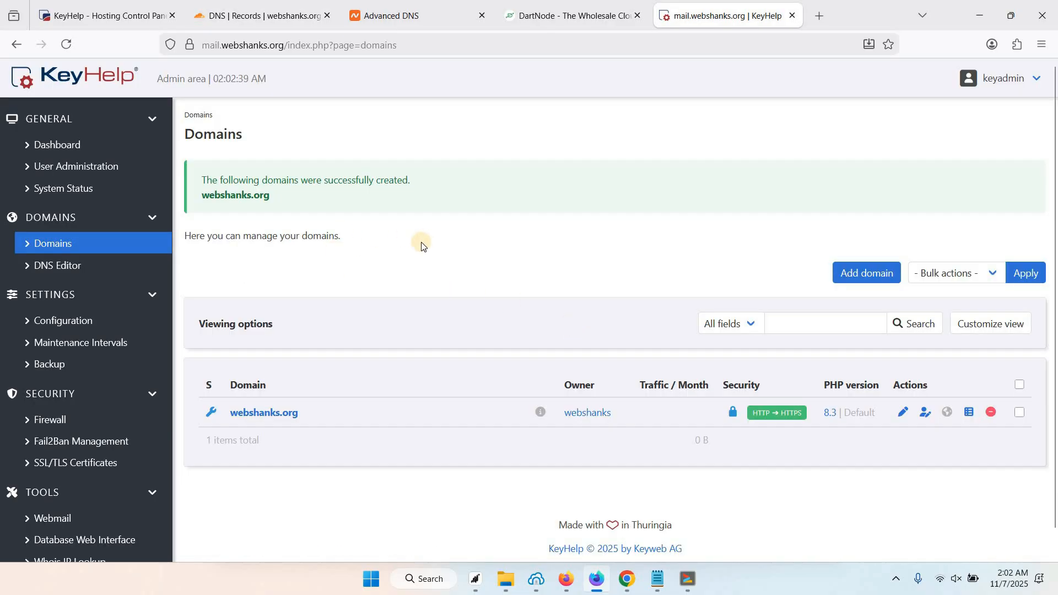
# Reload the page and start a new database from the owner's Databases list.
pyautogui.rightClick(424, 243)
pyautogui.click(499, 260)
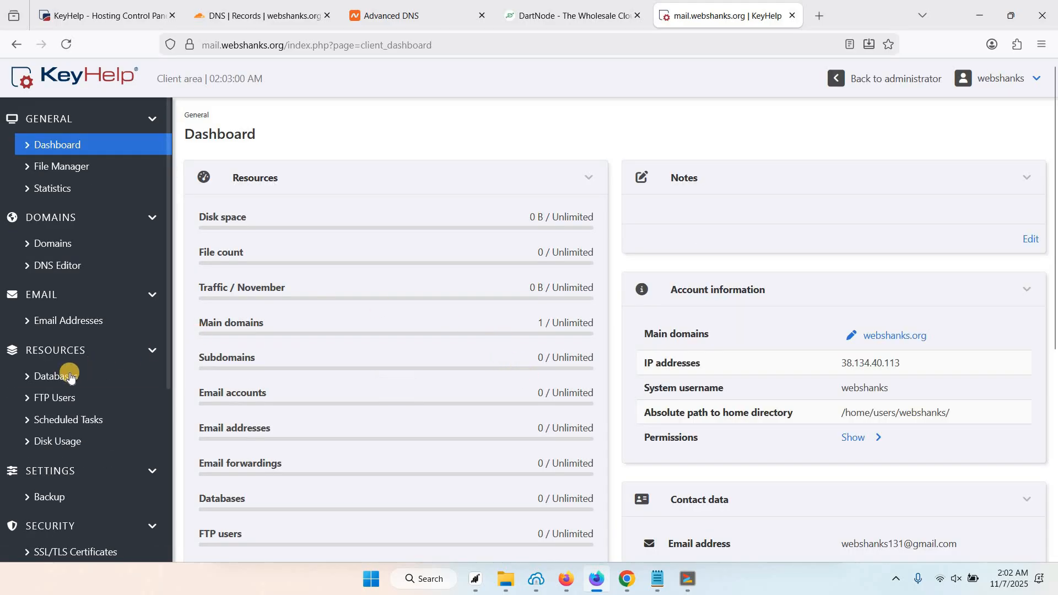
pyautogui.click(70, 375)
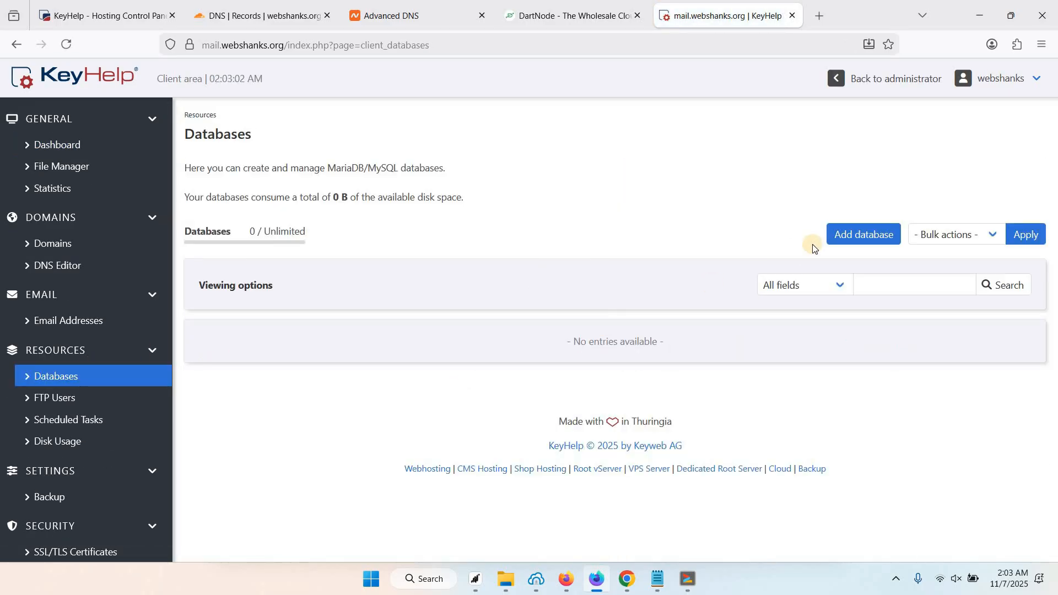
pyautogui.click(852, 233)
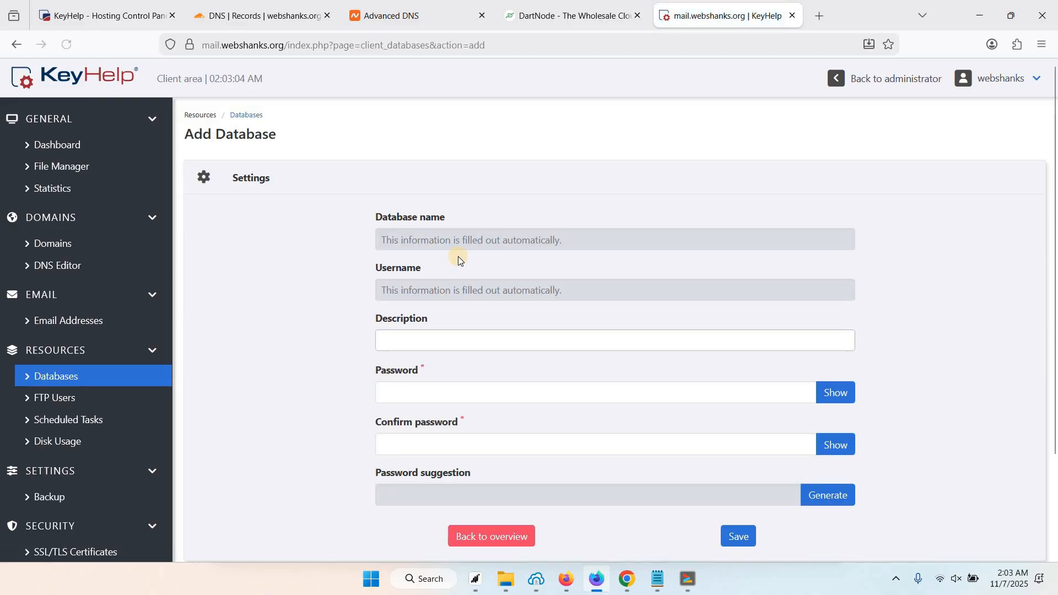
# Describe the database as 'First WP', paste its password twice and save.
pyautogui.click(447, 340)
pyautogui.click(447, 340)
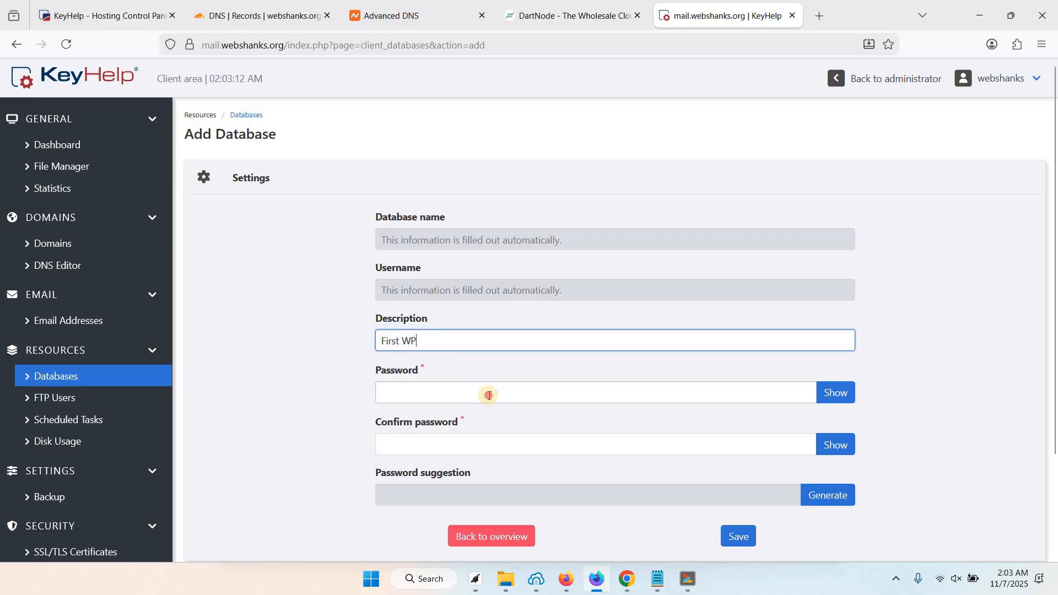
pyautogui.click(489, 395)
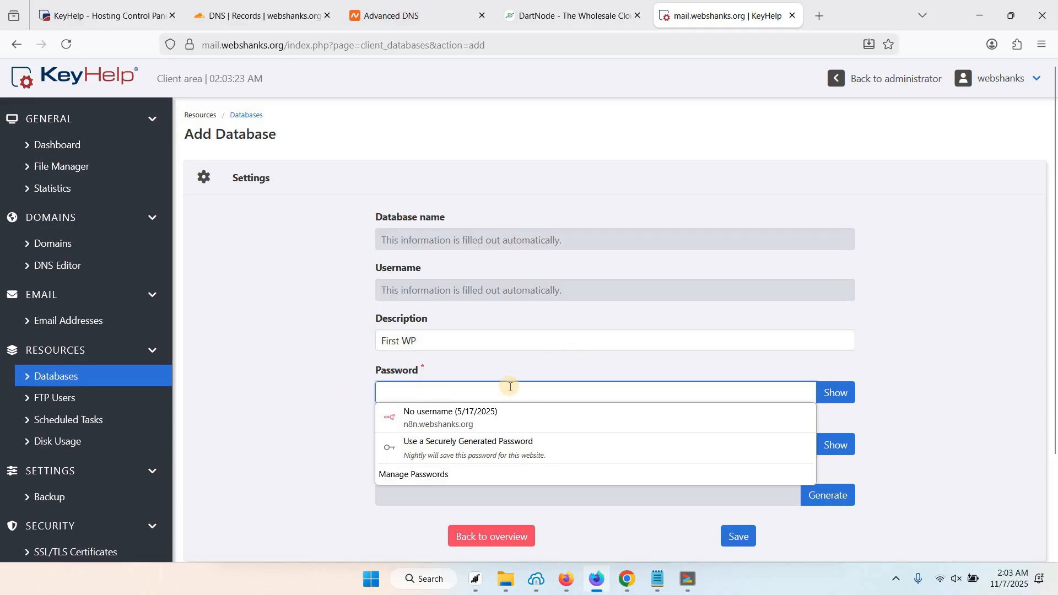
pyautogui.hotkey('ctrl', 'v')
pyautogui.click(408, 455)
pyautogui.hotkey('ctrl', 'v')
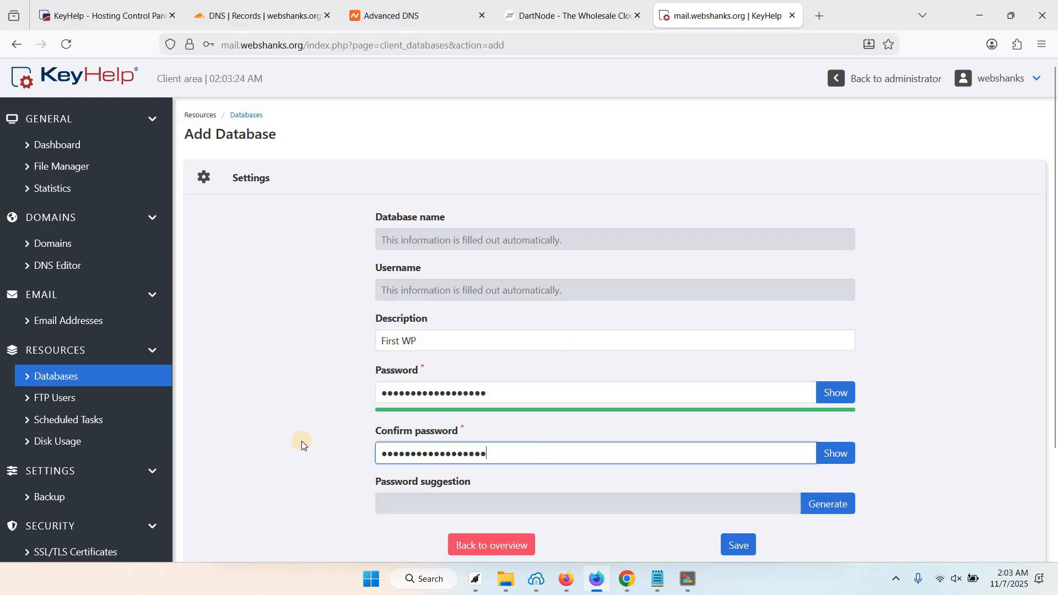
pyautogui.scroll(-2, 595, 494)
pyautogui.click(735, 475)
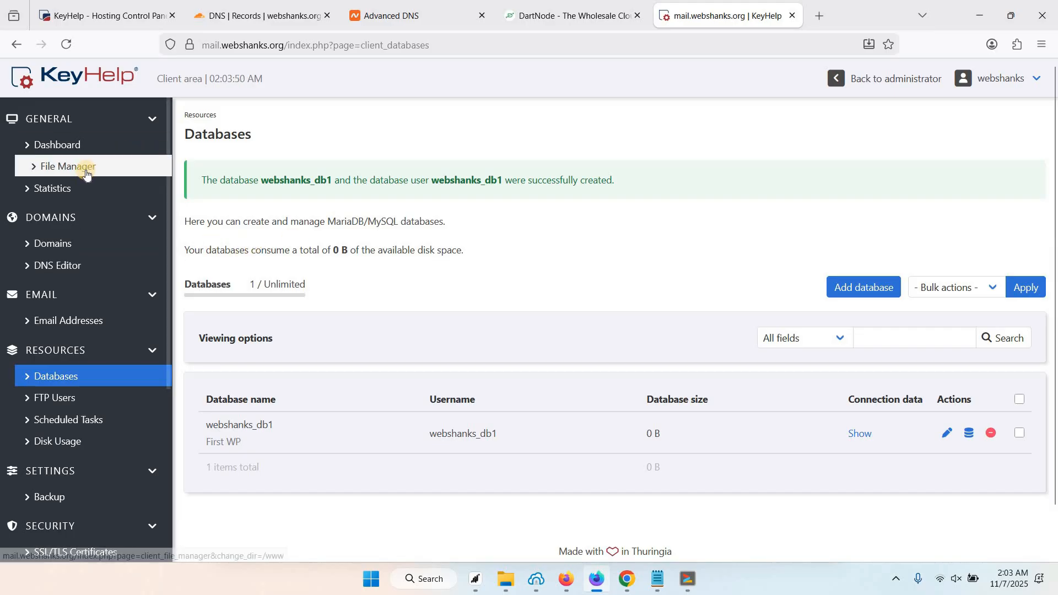
# Open the File Manager in a new tab and download WordPress 6.8.3 from wordpress.org.
pyautogui.rightClick(85, 172)
pyautogui.click(123, 183)
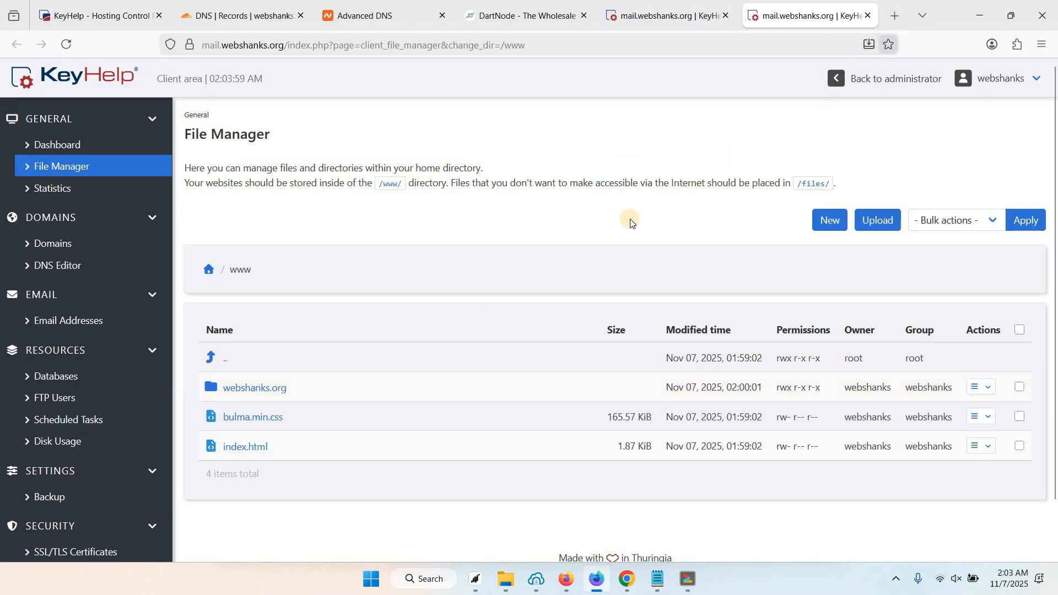
pyautogui.click(896, 22)
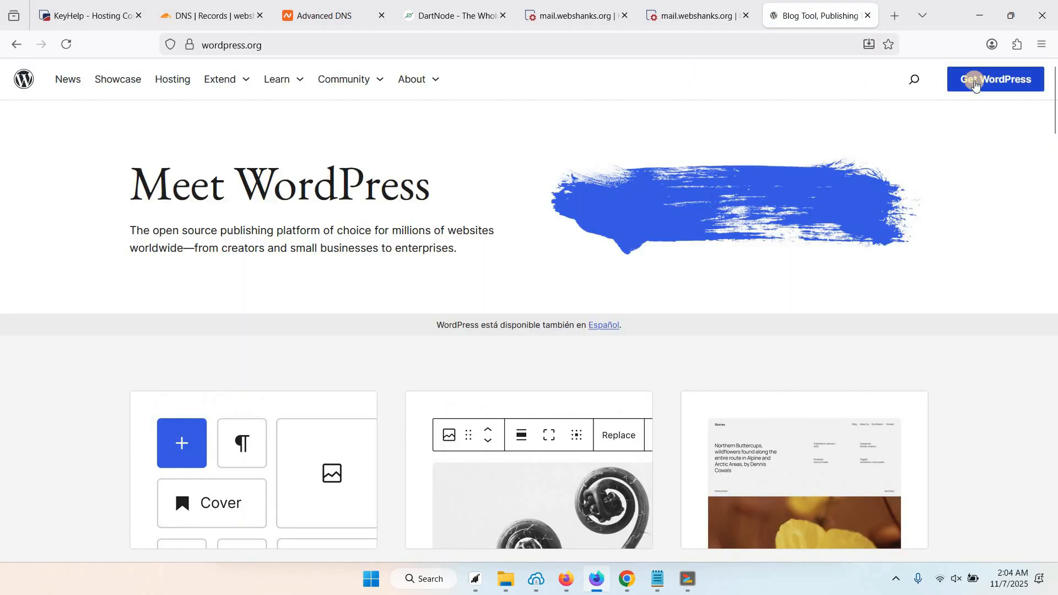
pyautogui.click(975, 83)
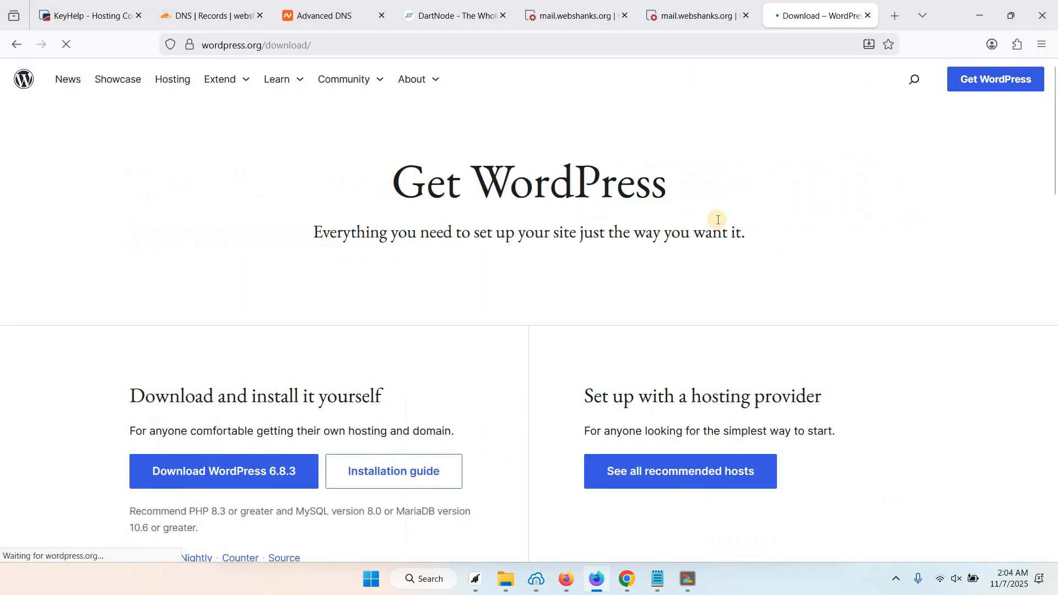
pyautogui.click(215, 401)
# Open the webshanks.org folder and copy the WordPress download link address.
pyautogui.click(680, 21)
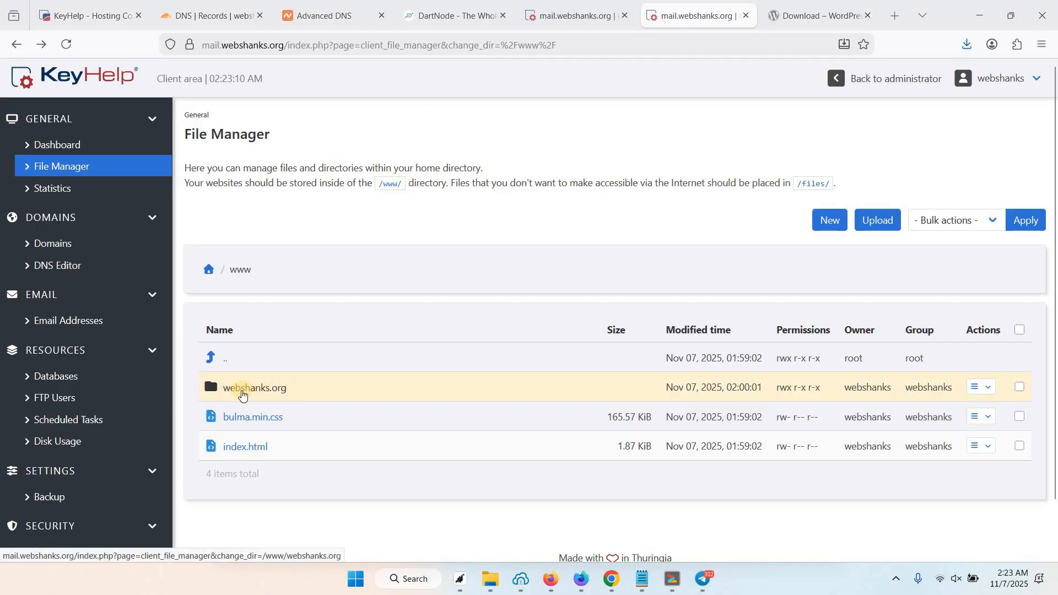
pyautogui.click(253, 393)
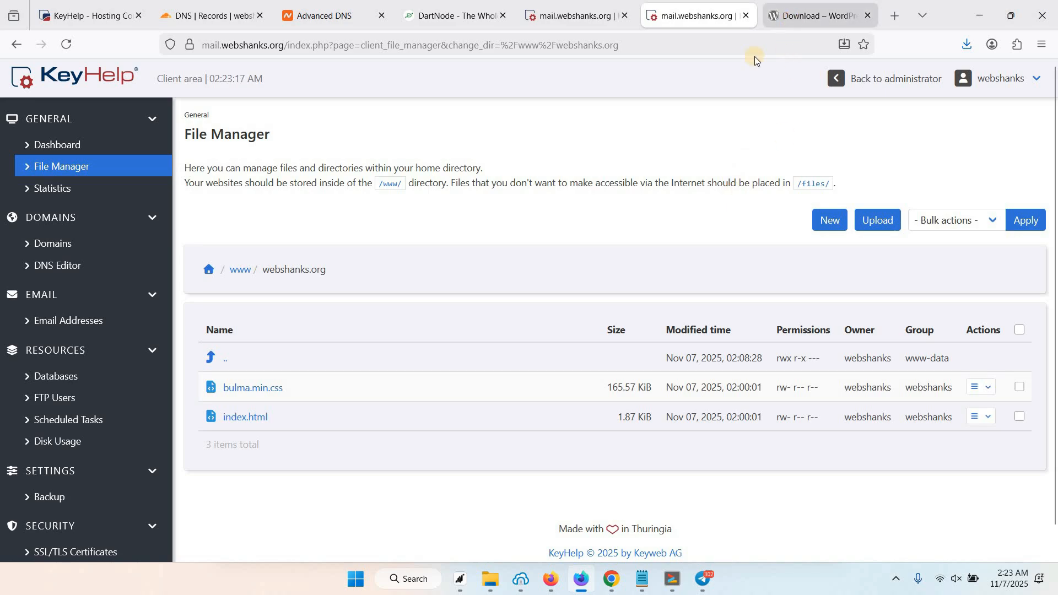
pyautogui.click(816, 16)
pyautogui.rightClick(274, 405)
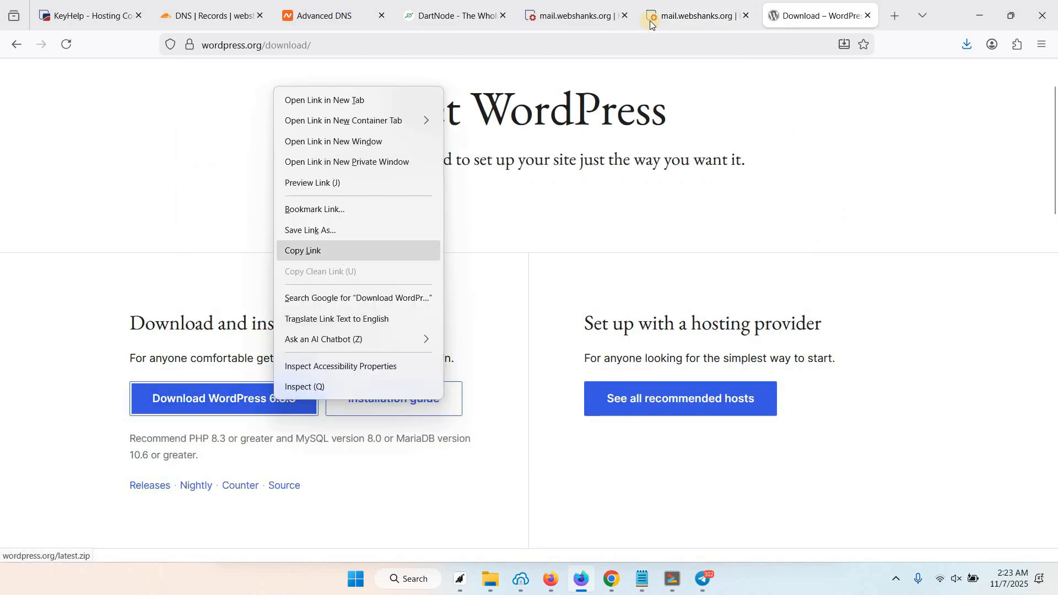
pyautogui.click(317, 248)
pyautogui.hotkey('ctrl', 'shift', 'Tab')
# Upload the WordPress zip into webshanks.org from the pasted download URL.
pyautogui.click(874, 221)
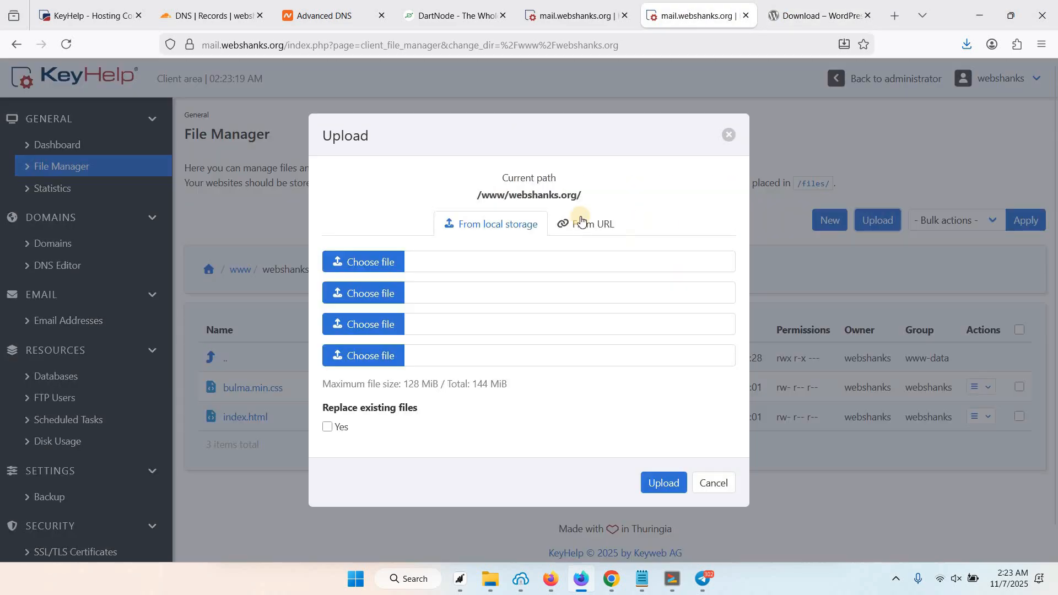
pyautogui.click(581, 225)
pyautogui.click(432, 291)
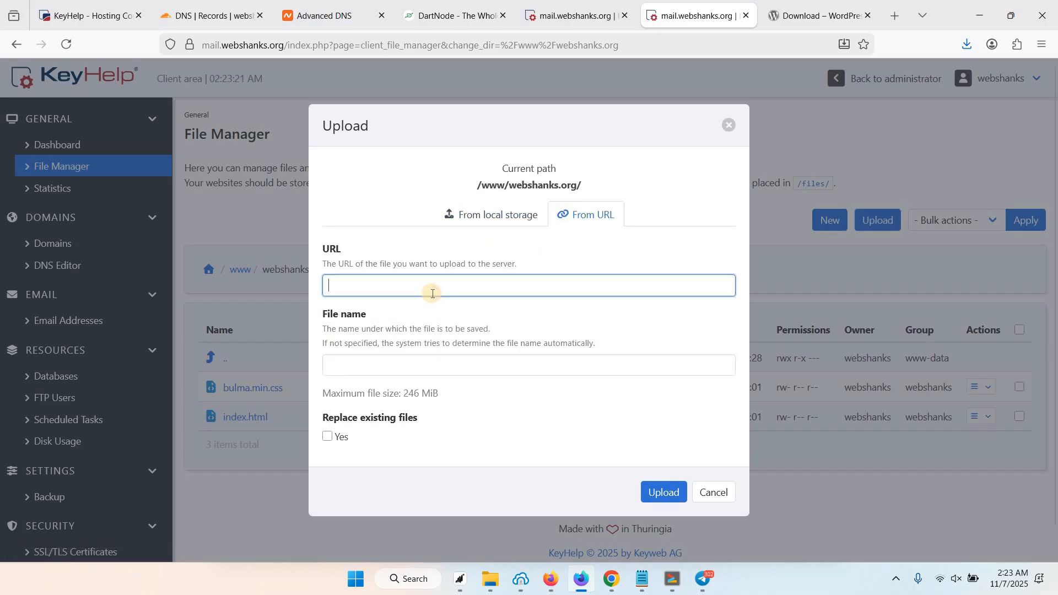
pyautogui.hotkey('ctrl', 'v')
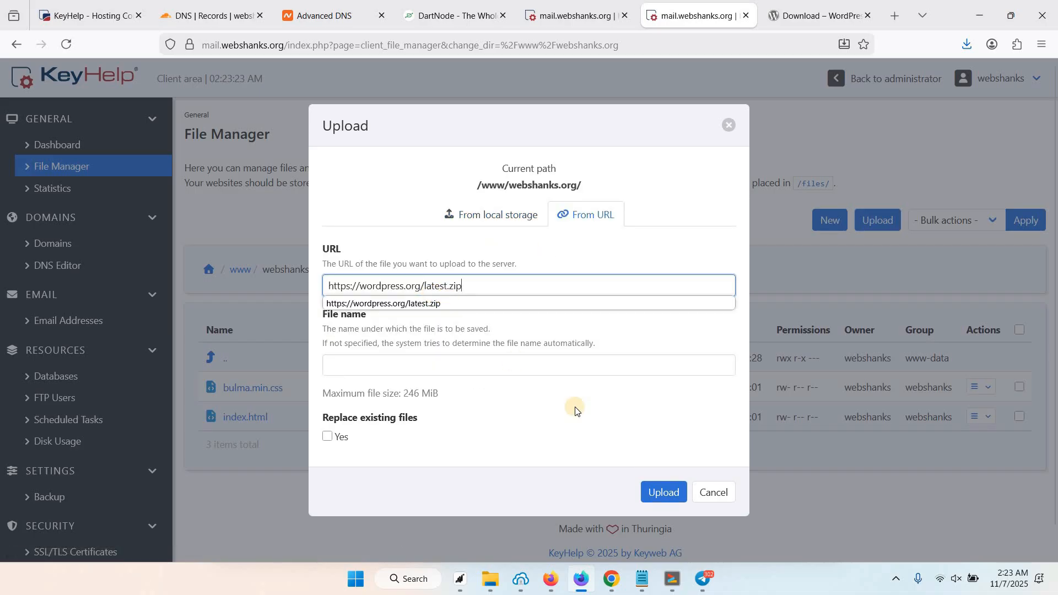
pyautogui.click(512, 408)
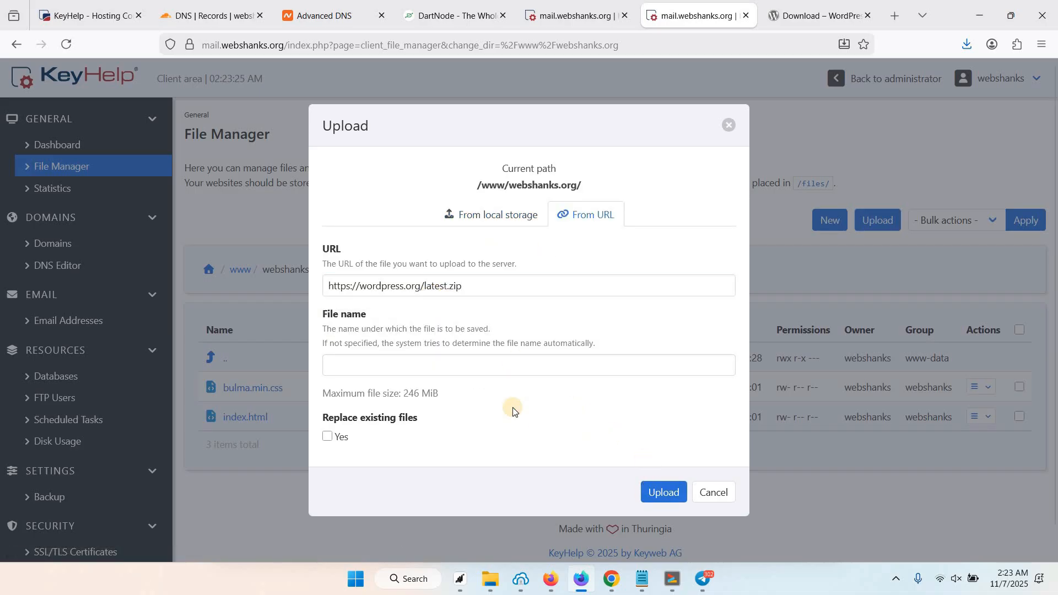
pyautogui.click(664, 492)
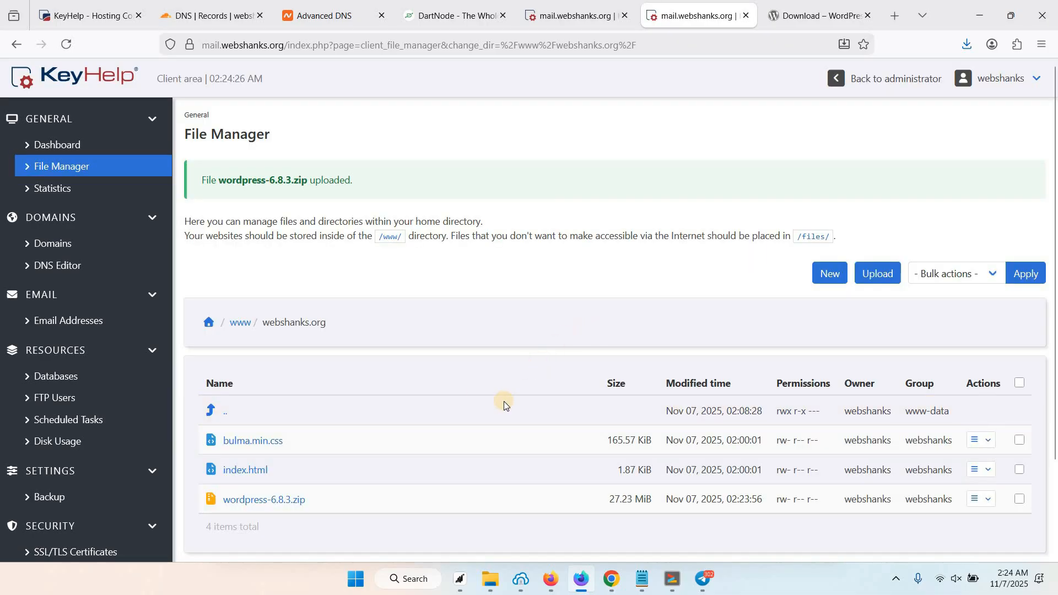
# Extract wordpress-6.8.3.zip and open the resulting wordpress folder.
pyautogui.click(292, 500)
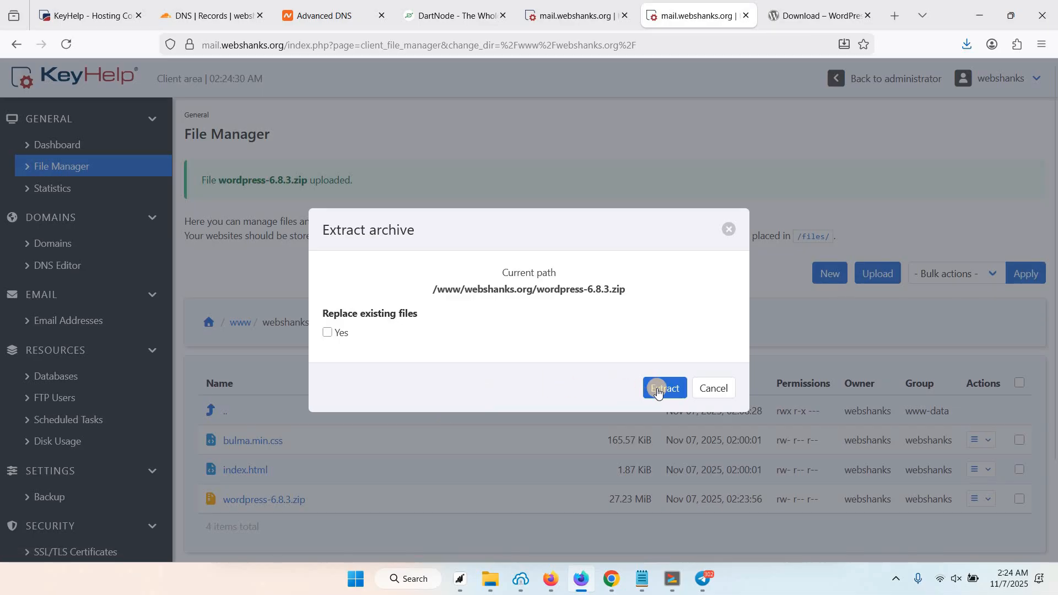
pyautogui.click(662, 393)
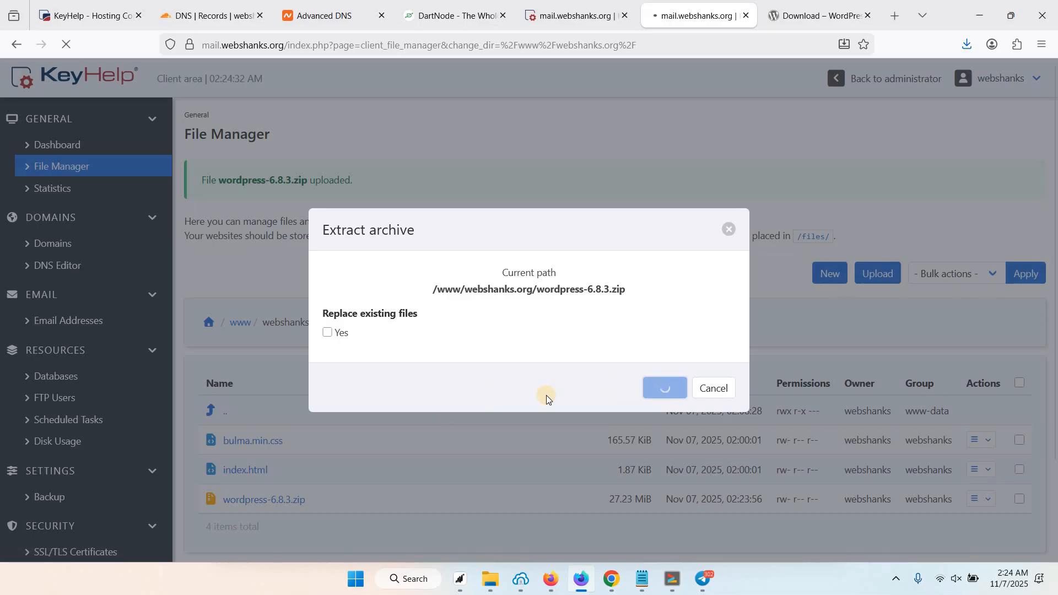
pyautogui.scroll(-2, 428, 379)
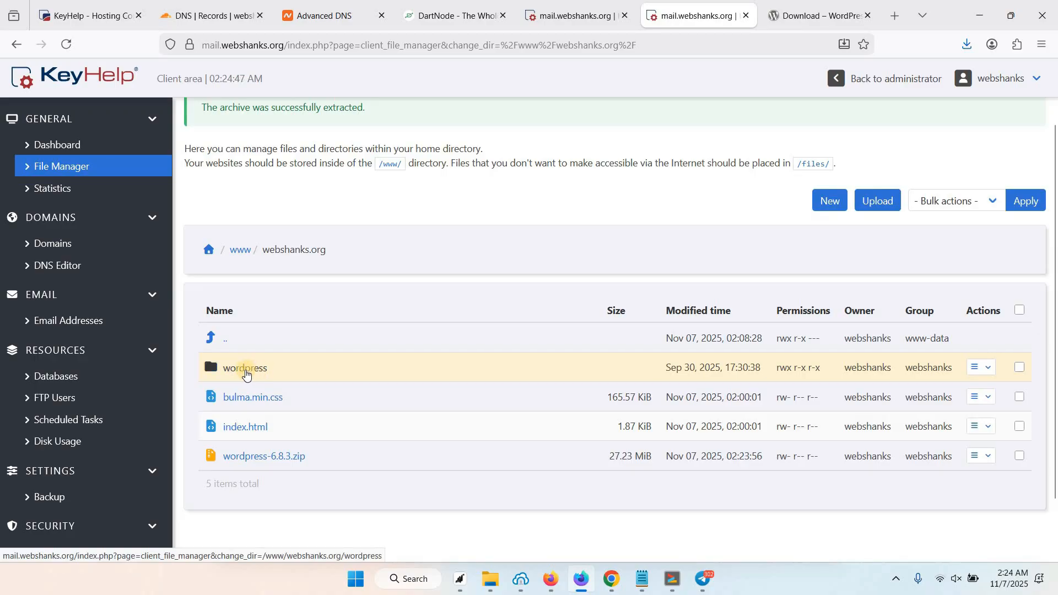
pyautogui.click(256, 372)
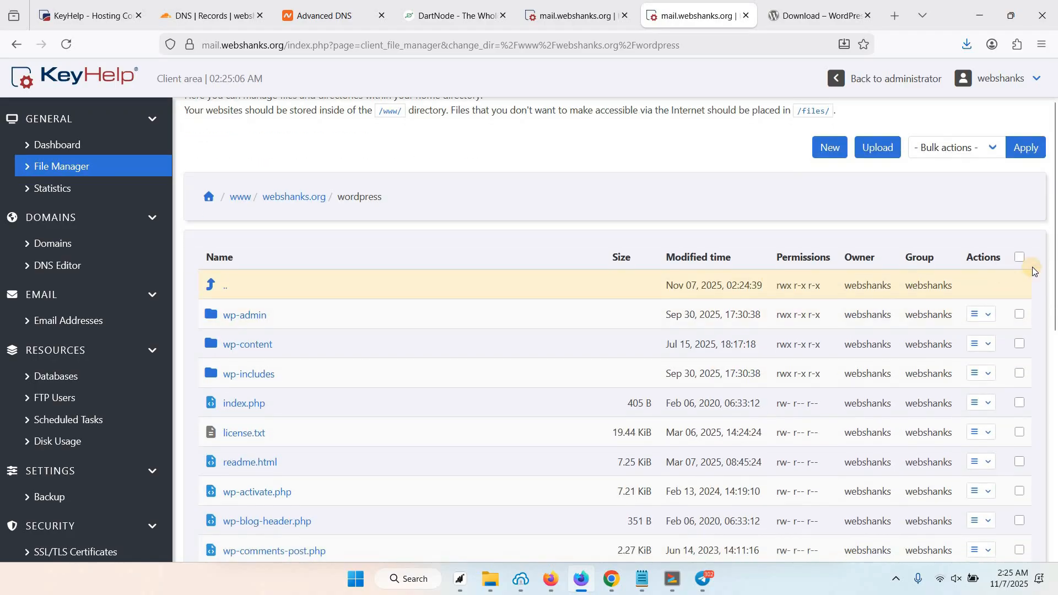
# Move every item in the wordpress folder up into /www/webshanks.org/ via Bulk actions.
pyautogui.click(1020, 258)
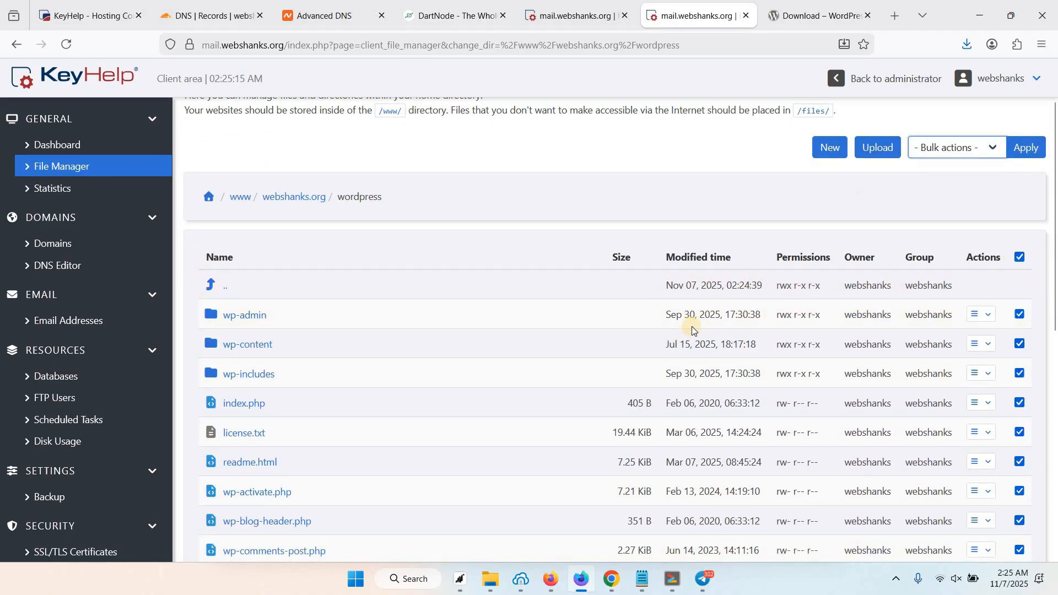
pyautogui.click(938, 151)
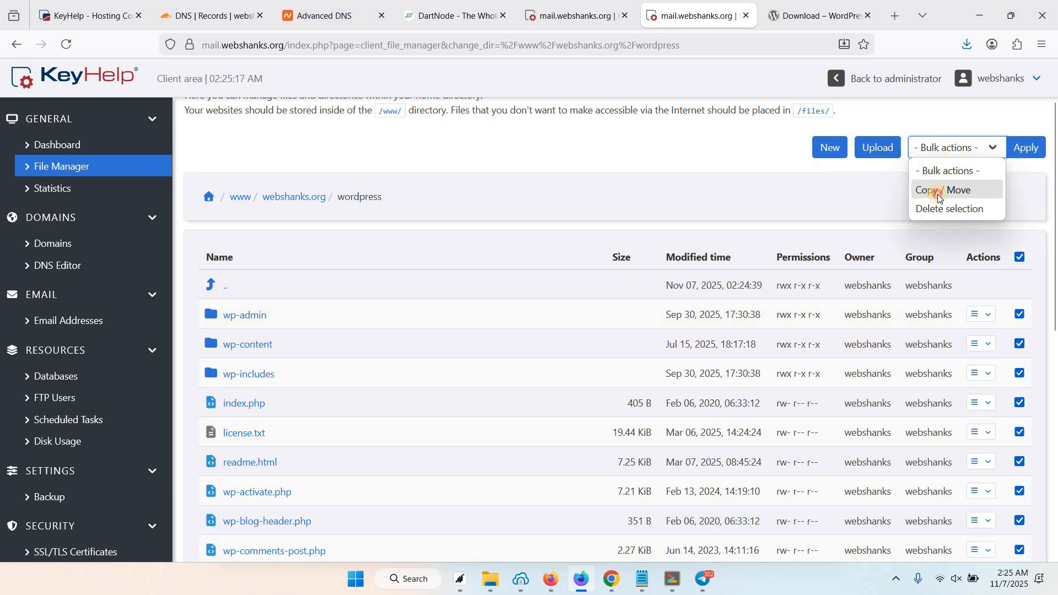
pyautogui.click(938, 192)
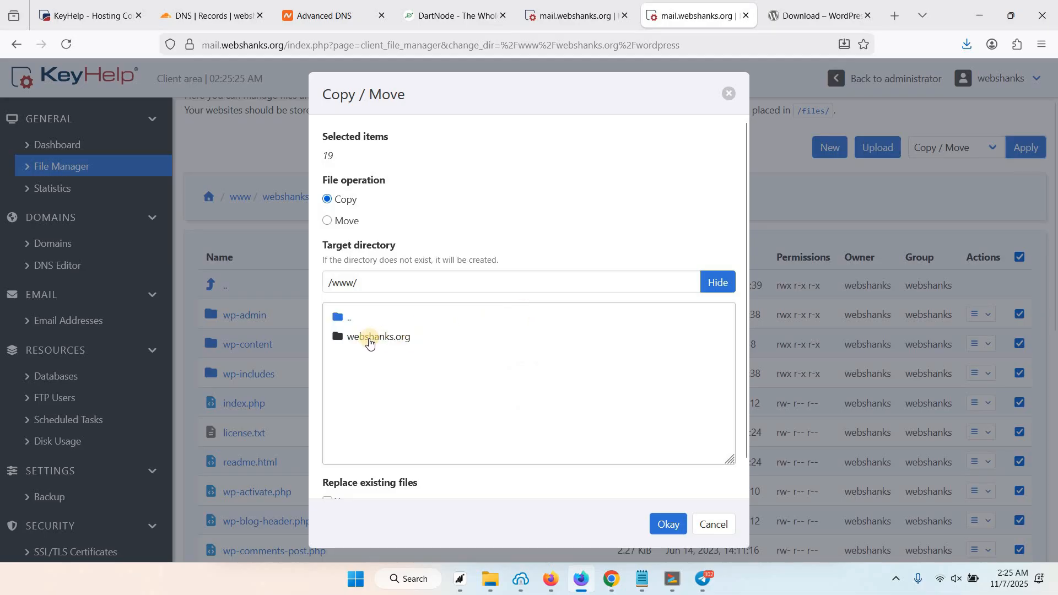
pyautogui.click(391, 338)
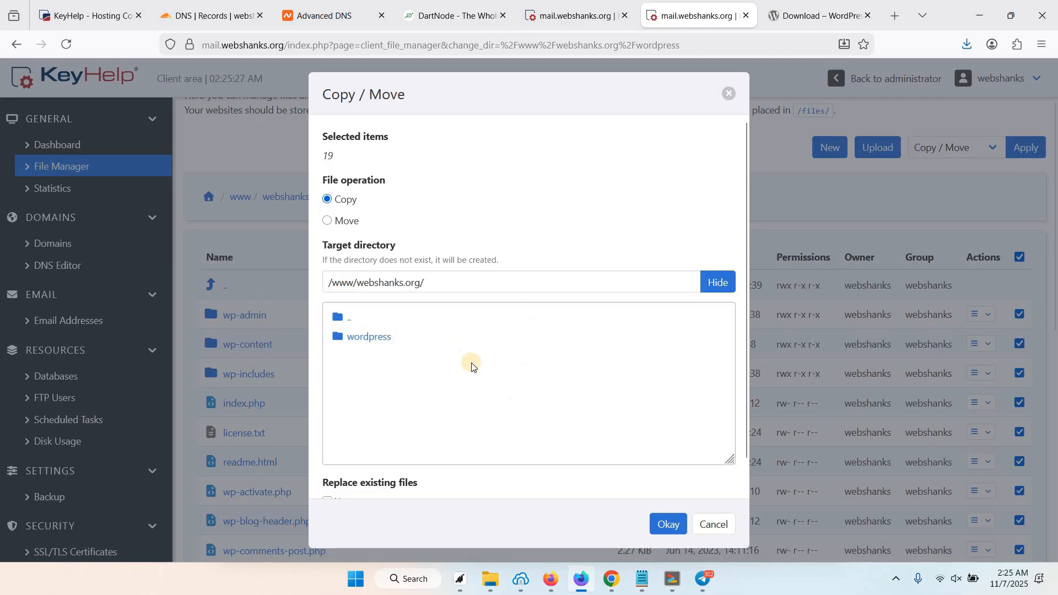
pyautogui.click(668, 527)
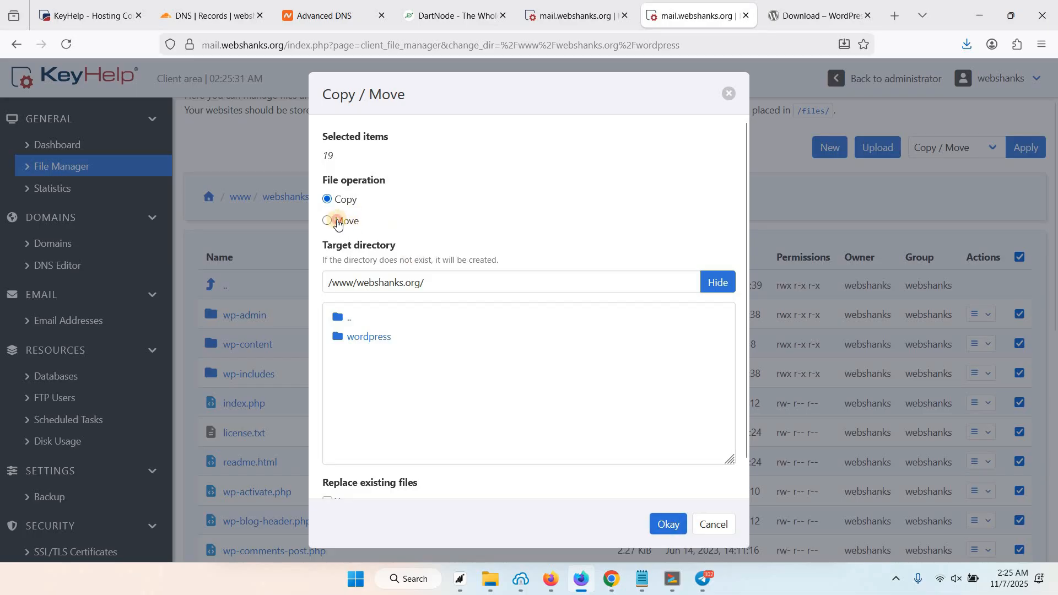
pyautogui.click(338, 222)
pyautogui.click(668, 527)
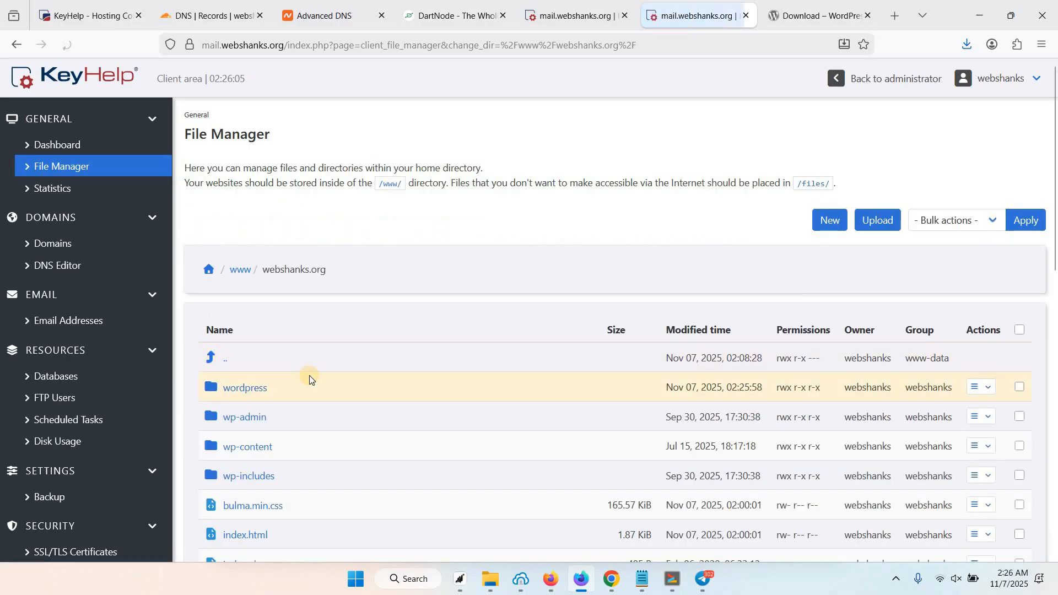
# Mark bulma.min.css, wordpress-6.8.3.zip and index.html for deletion.
pyautogui.scroll(-3, 309, 353)
pyautogui.scroll(2, 324, 350)
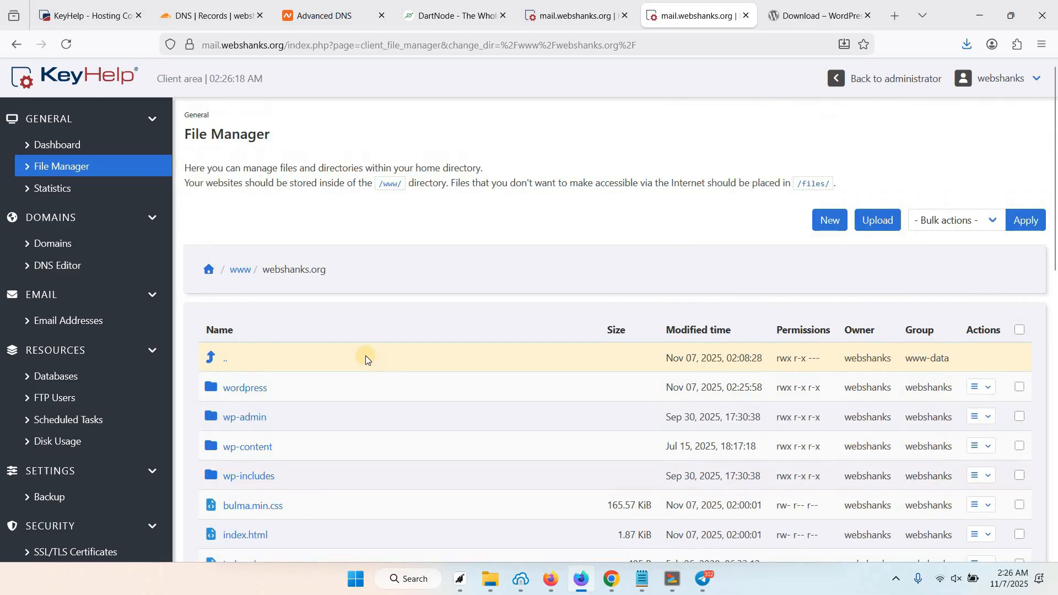
pyautogui.scroll(-3, 338, 345)
pyautogui.scroll(-1, 345, 402)
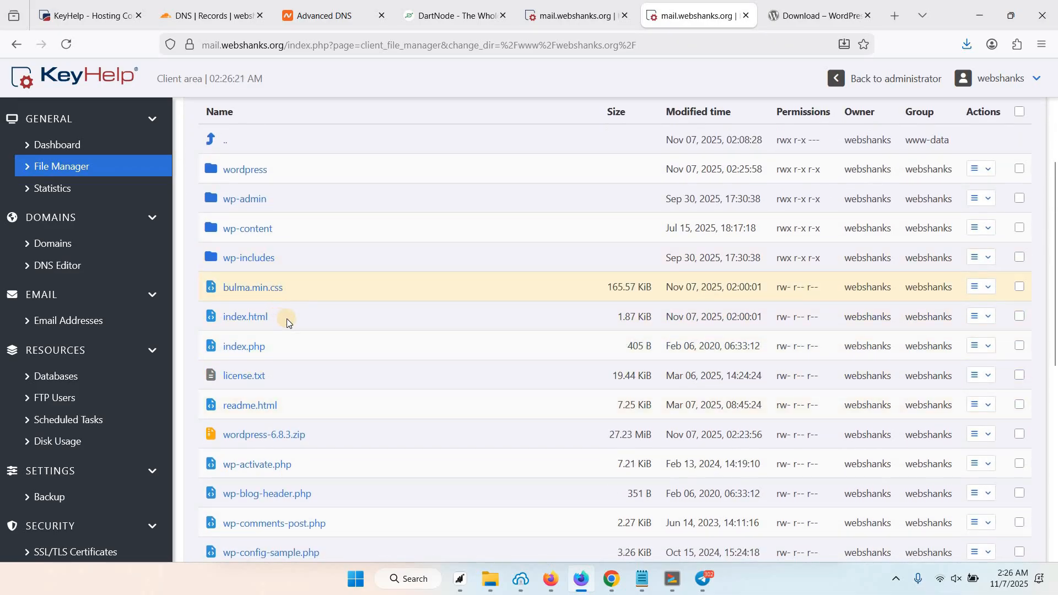
pyautogui.moveTo(237, 287); pyautogui.dragTo(286, 288)
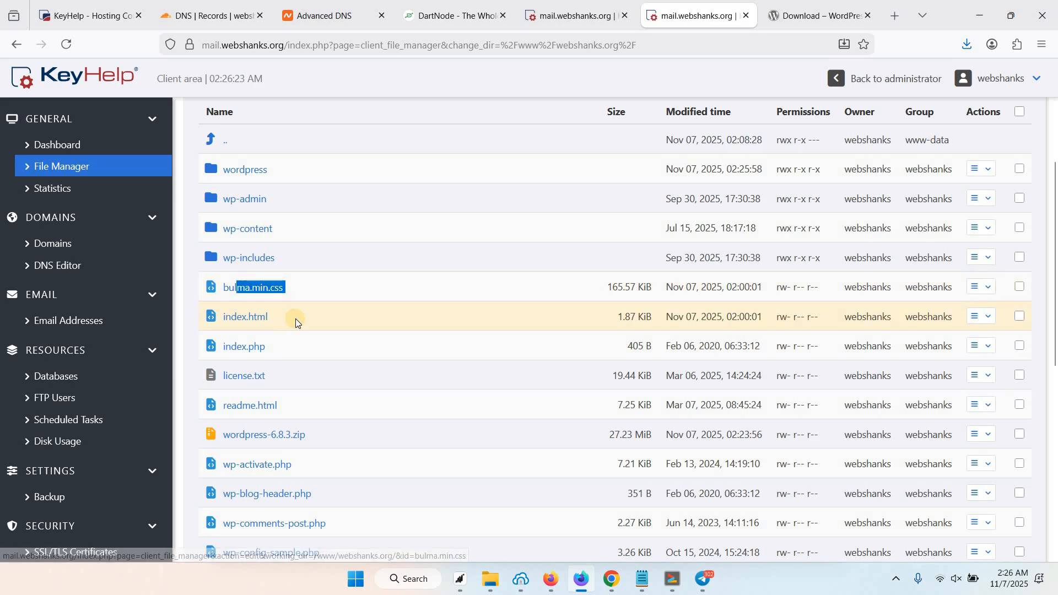
pyautogui.moveTo(241, 316); pyautogui.dragTo(284, 325)
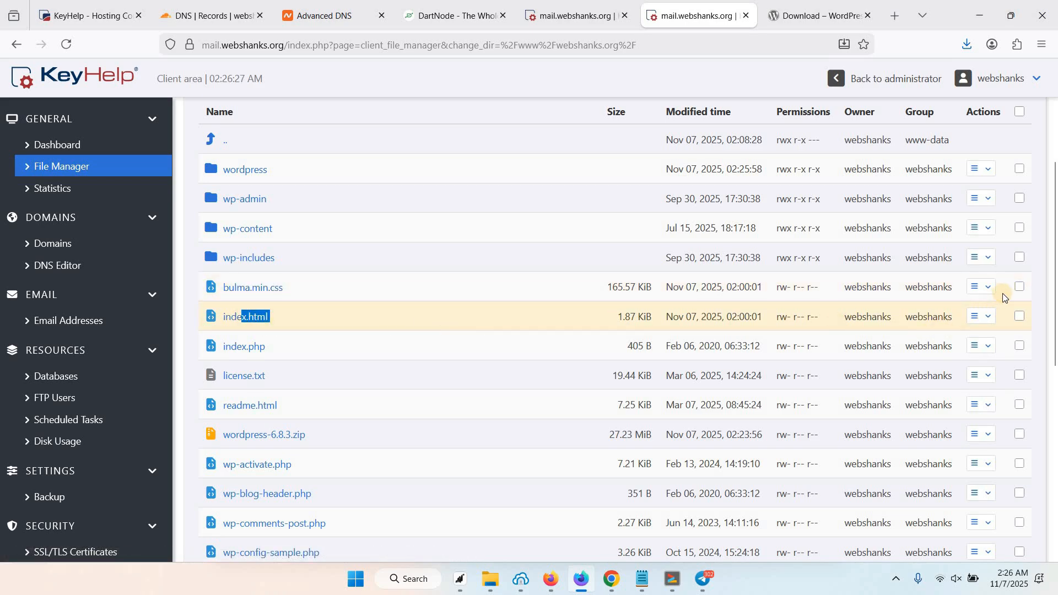
pyautogui.click(1019, 287)
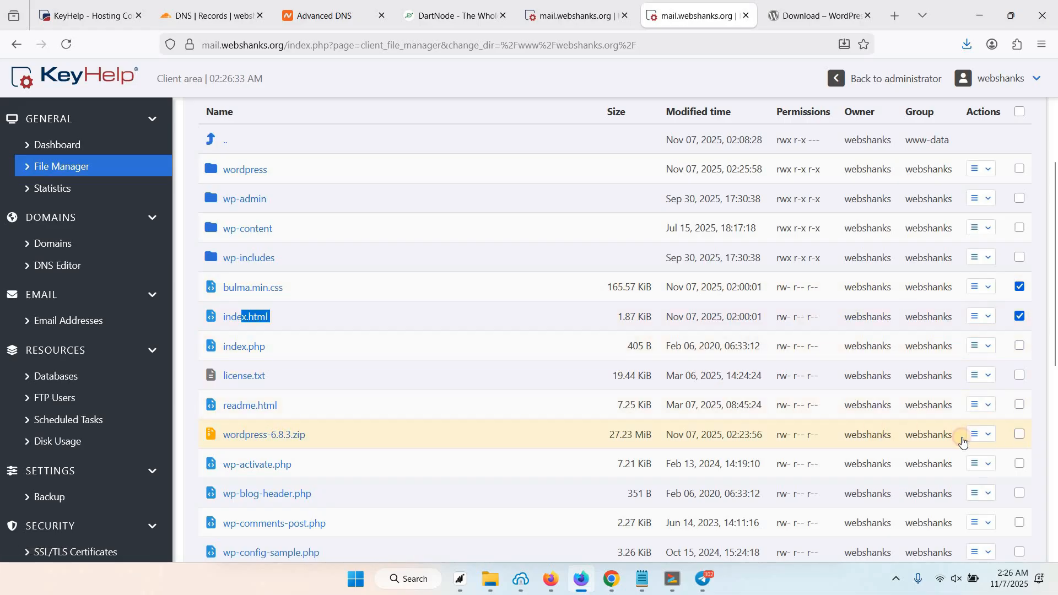
pyautogui.click(1019, 434)
pyautogui.click(1020, 320)
# Delete the three marked files through Bulk actions and confirm.
pyautogui.scroll(4, 986, 231)
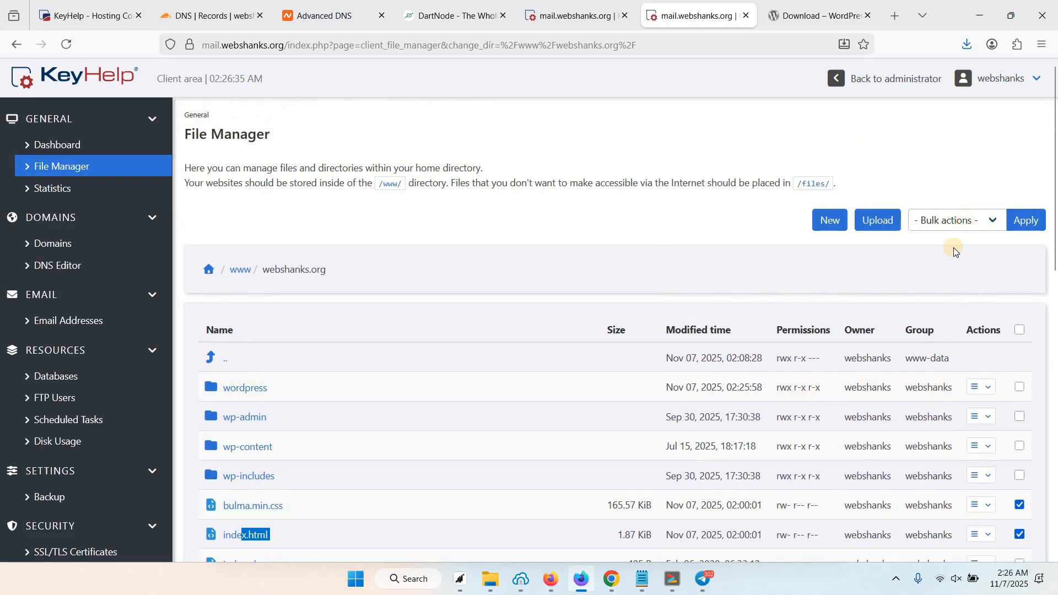
pyautogui.click(948, 220)
pyautogui.click(945, 282)
pyautogui.click(1025, 220)
pyautogui.click(673, 353)
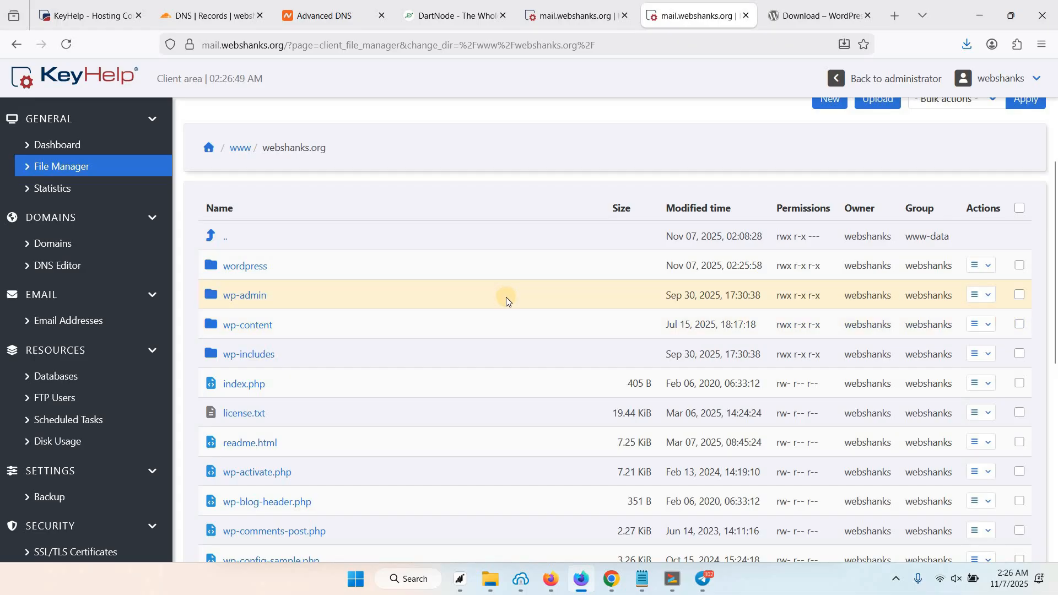
# Open webshanks.org in a new browser tab.
pyautogui.scroll(-2, 506, 297)
pyautogui.scroll(3, 331, 220)
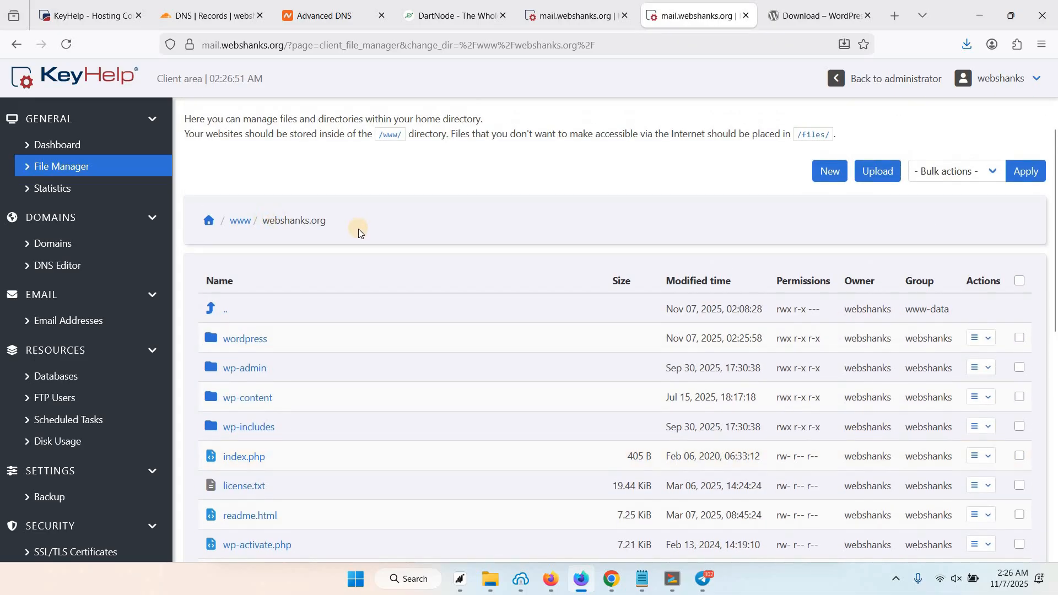
pyautogui.scroll(3, 361, 237)
pyautogui.moveTo(261, 365); pyautogui.dragTo(331, 366)
pyautogui.rightClick(302, 366)
pyautogui.click(385, 36)
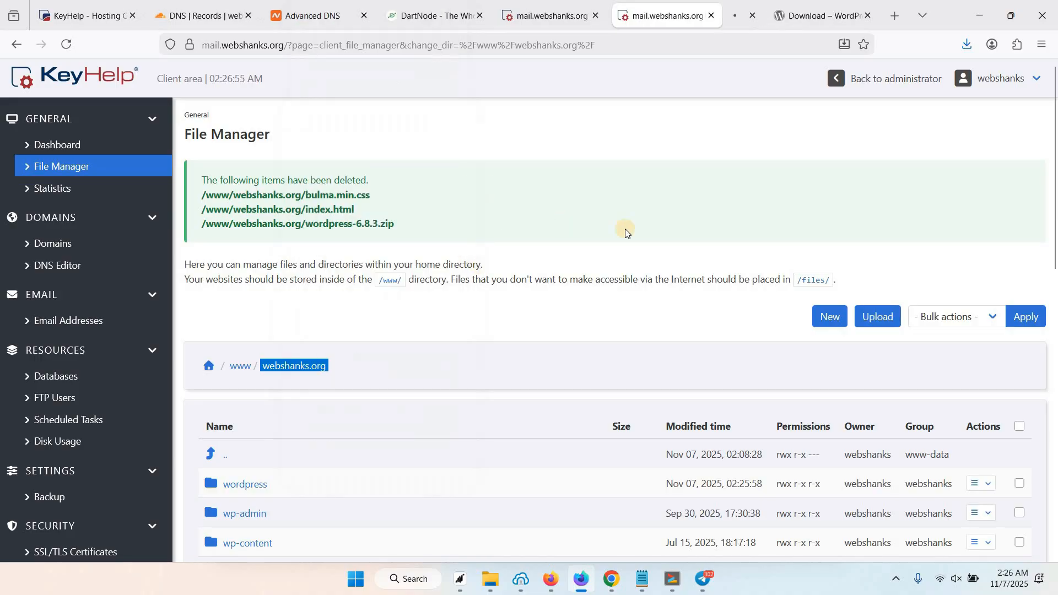
# Begin the WordPress setup on webshanks.org and reach the database connection form.
pyautogui.click(722, 17)
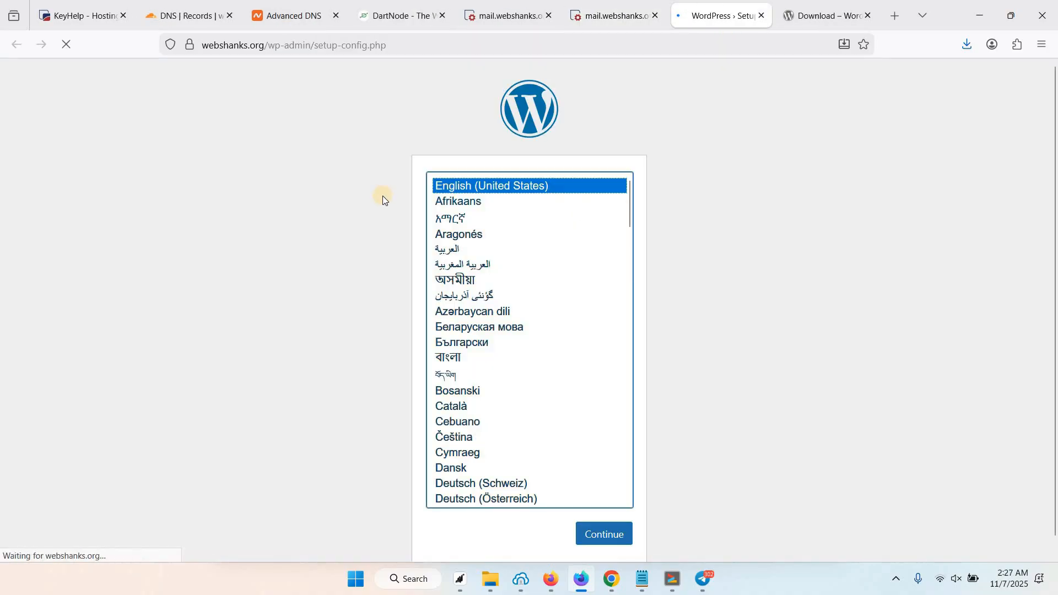
pyautogui.scroll(-1, 602, 469)
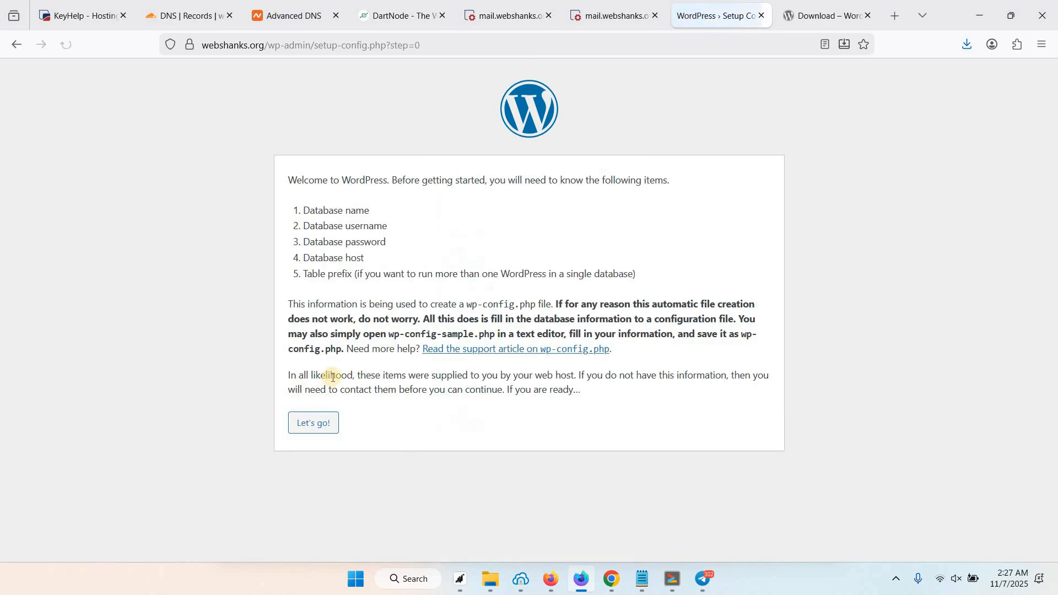
pyautogui.click(321, 429)
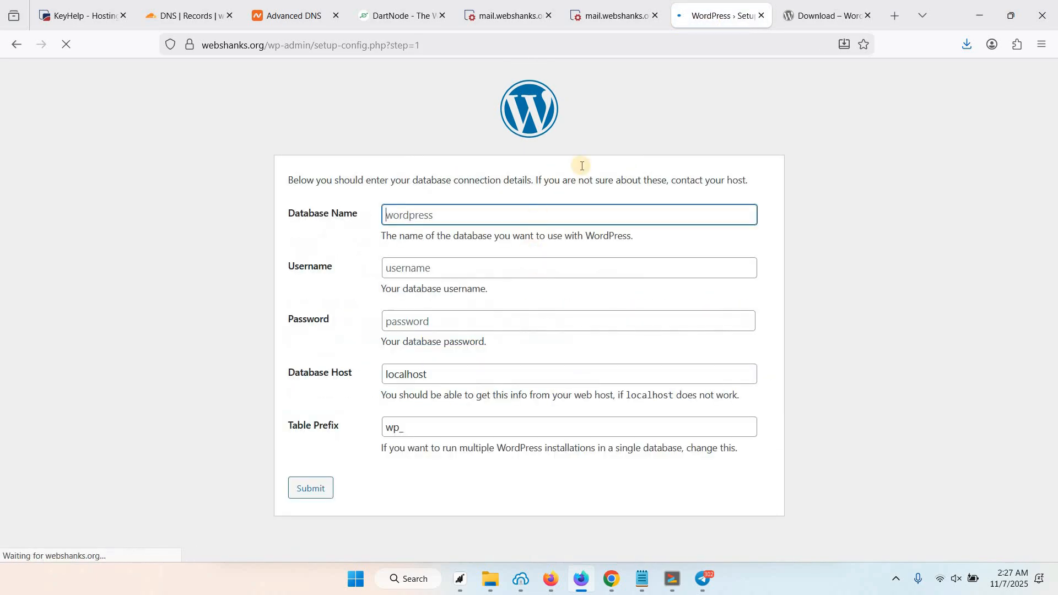
# Copy the database name webshanks_db1 from KeyHelp into the Database Name field.
pyautogui.click(490, 12)
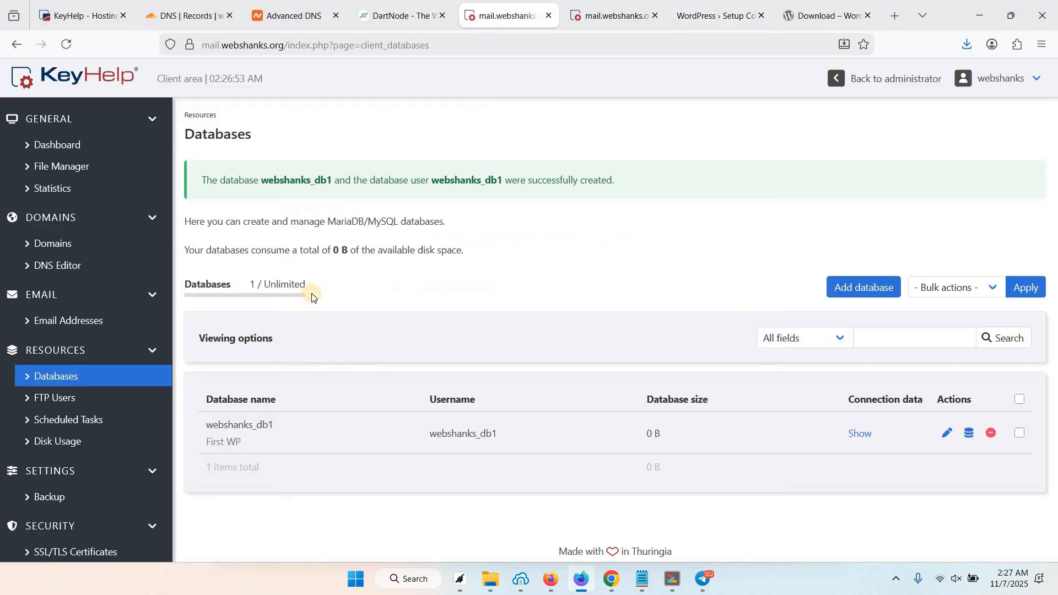
pyautogui.doubleClick(270, 423)
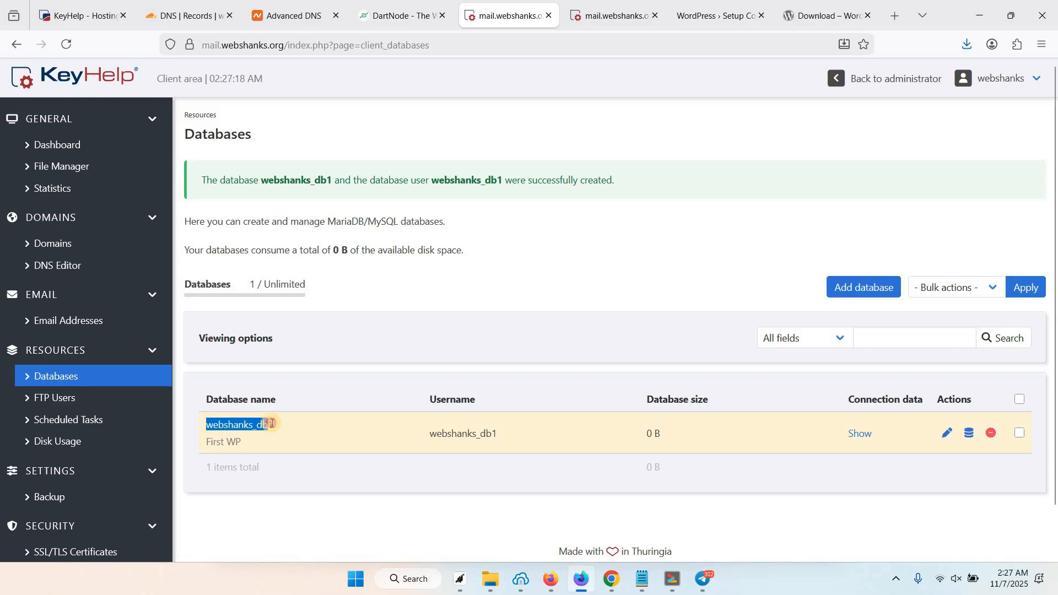
pyautogui.rightClick(268, 423)
pyautogui.click(207, 425)
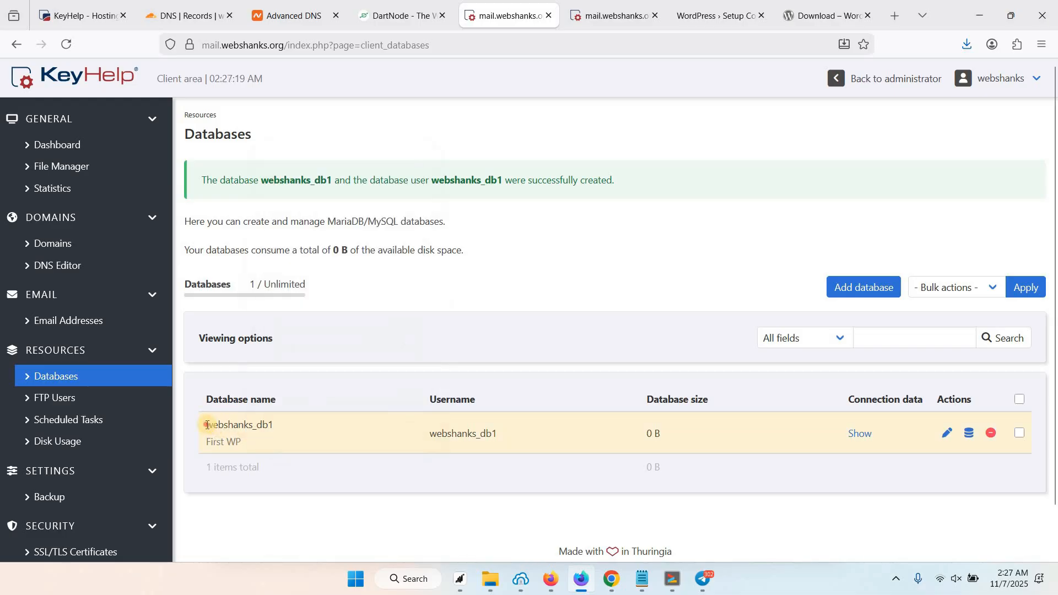
pyautogui.doubleClick(270, 425)
pyautogui.hotkey('ctrl', 'c')
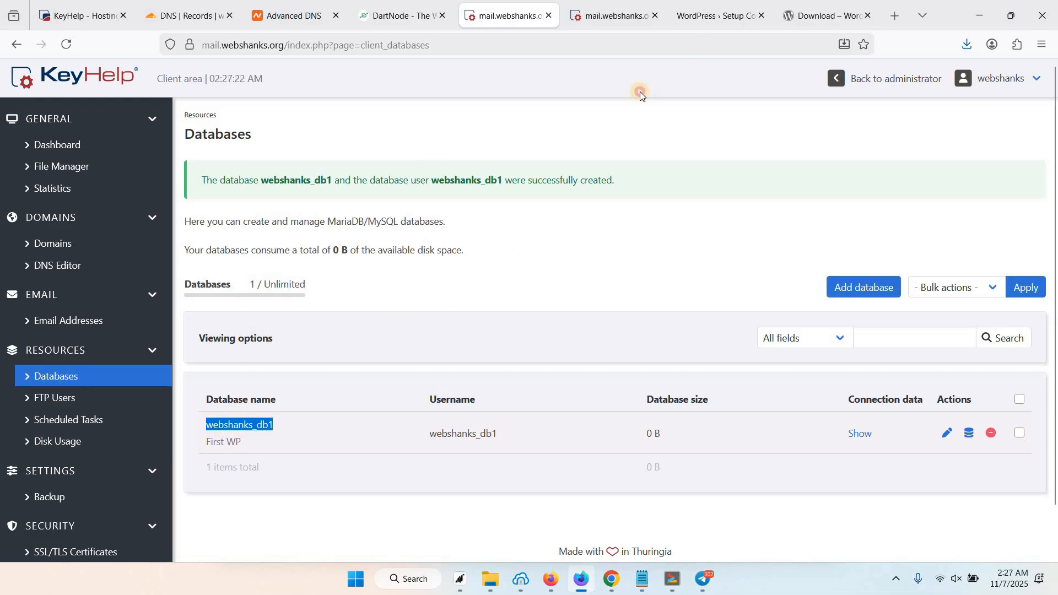
pyautogui.click(716, 16)
pyautogui.click(483, 215)
pyautogui.hotkey('ctrl', 'v')
# Copy the database username from KeyHelp into the Username field.
pyautogui.click(510, 15)
pyautogui.doubleClick(491, 433)
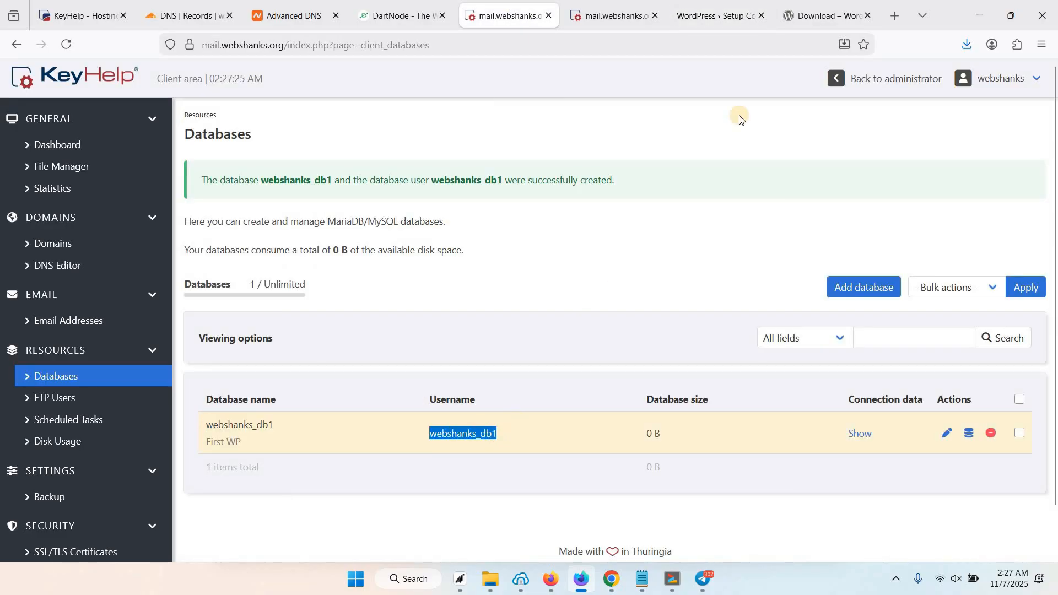
pyautogui.click(735, 5)
pyautogui.click(428, 269)
pyautogui.hotkey('ctrl', 'v')
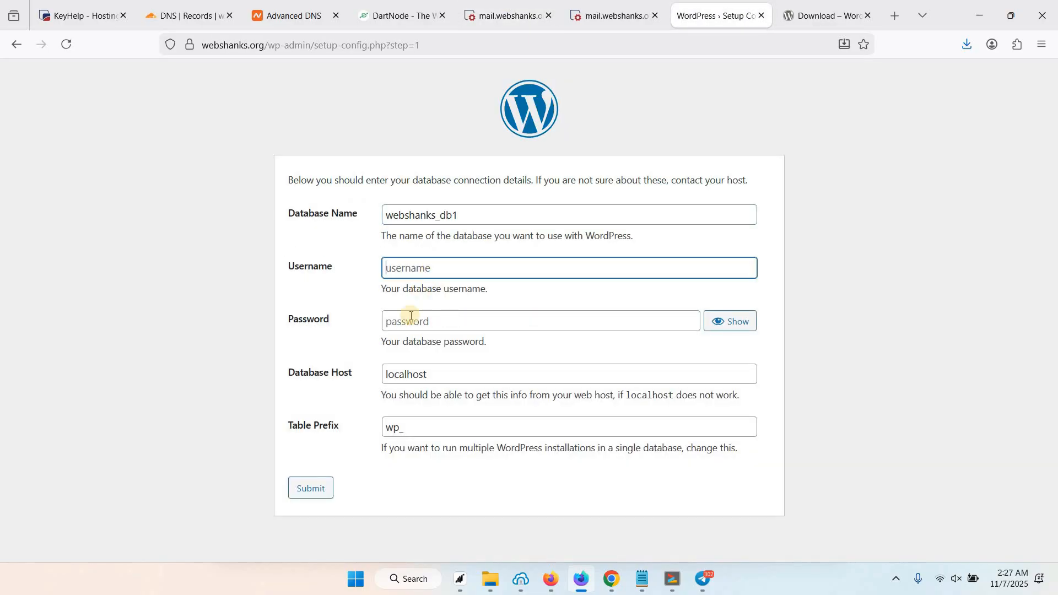
# Paste the database password, keep host localhost, and submit the connection details.
pyautogui.click(417, 325)
pyautogui.click(763, 421)
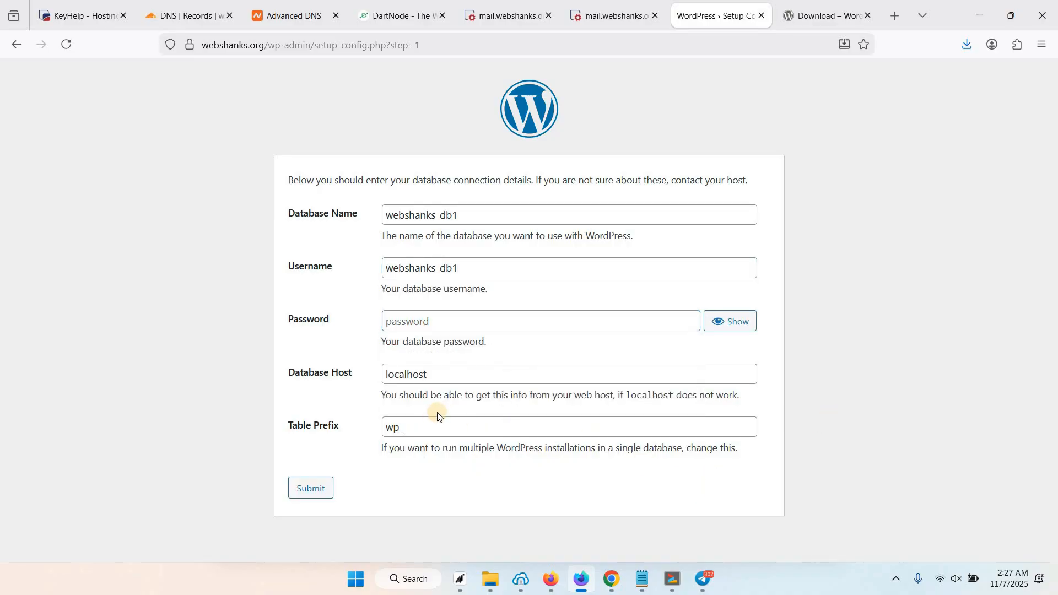
pyautogui.click(457, 323)
pyautogui.hotkey('ctrl', 'v')
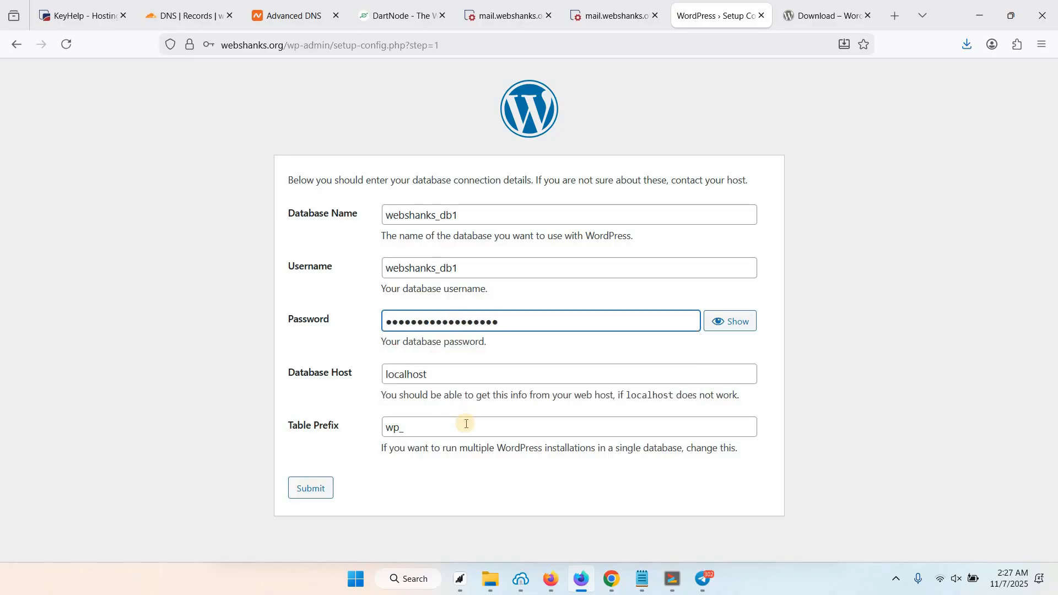
pyautogui.click(476, 374)
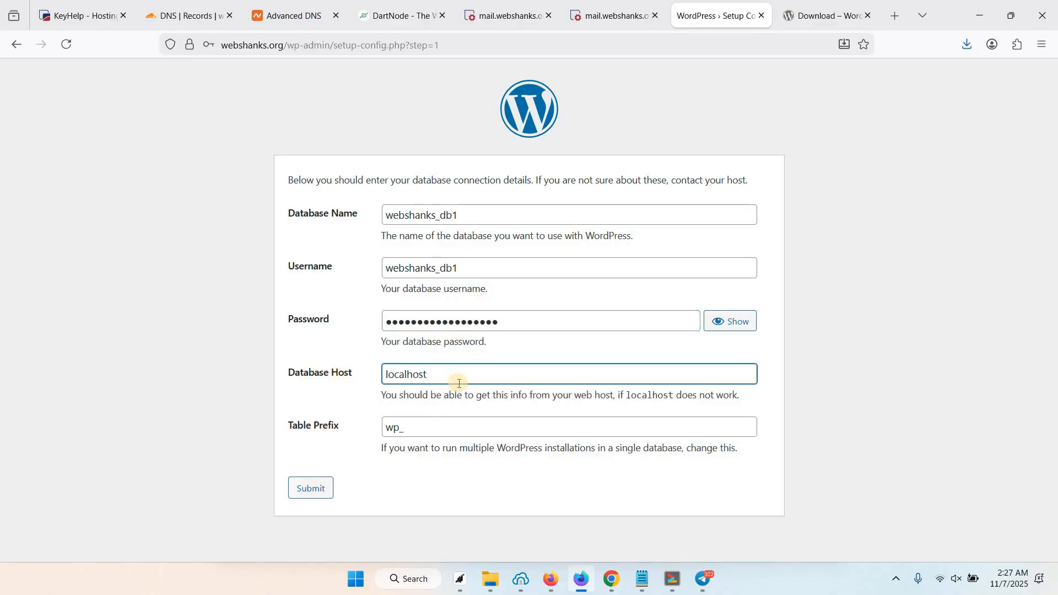
pyautogui.click(312, 495)
pyautogui.click(405, 185)
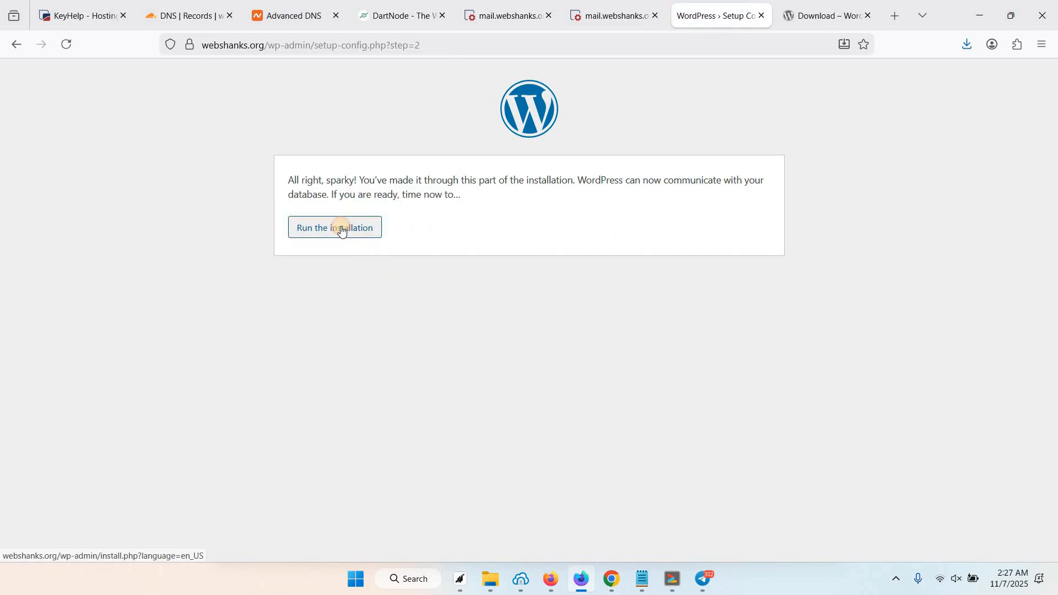
# Enter the site title '1st WP Site on KeyHelp'.
pyautogui.click(341, 230)
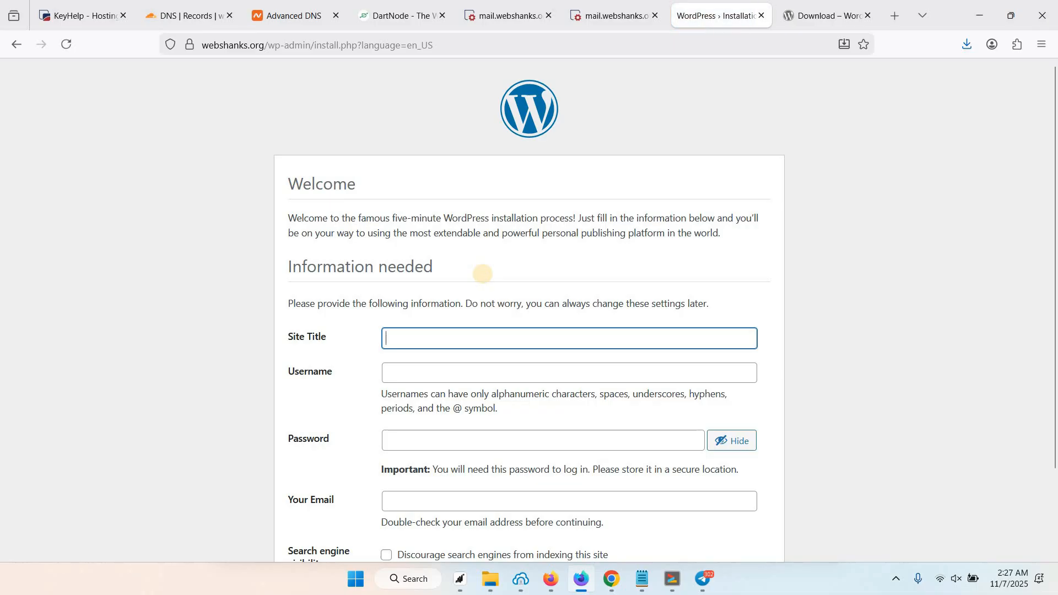
pyautogui.write('!')
pyautogui.press('BackSpace')
pyautogui.write('1')
pyautogui.press('Tab')
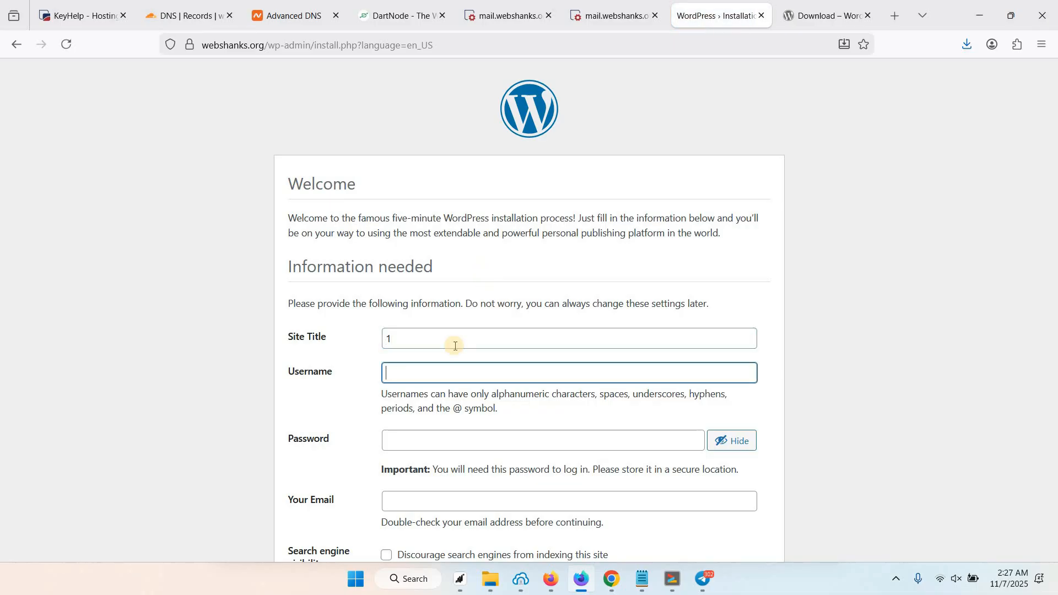
pyautogui.click(456, 346)
pyautogui.write('st')
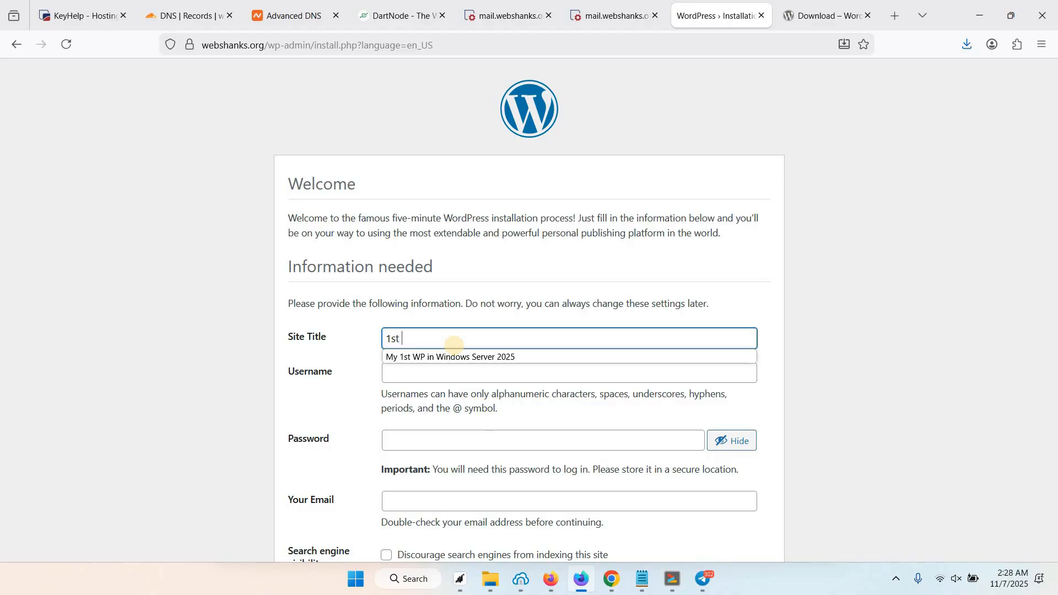
pyautogui.write(' WP Site on KeyHelp')
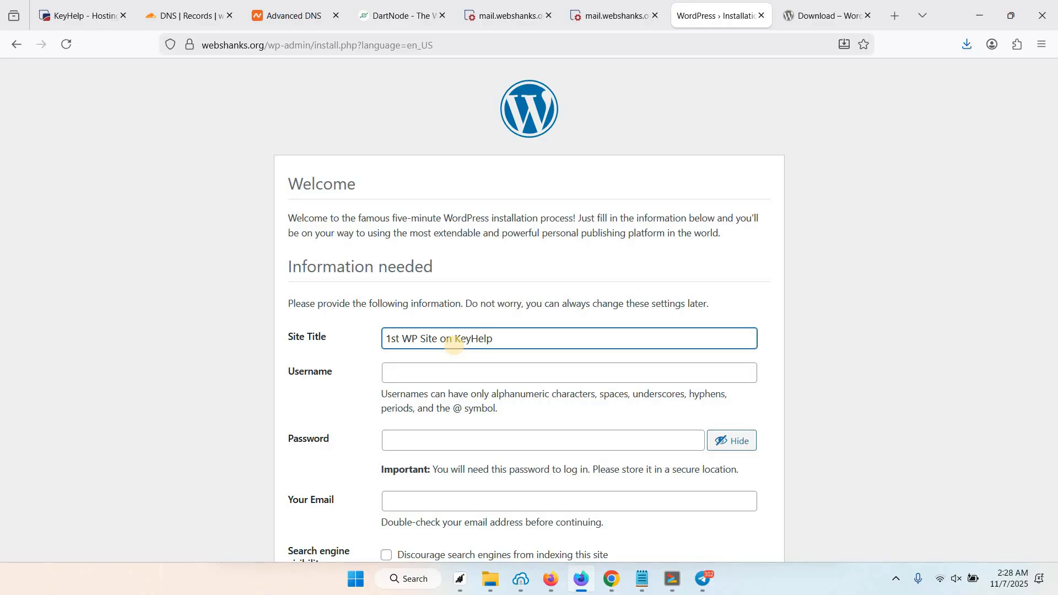
# Fill the admin Password field with the strong password.
pyautogui.click(434, 371)
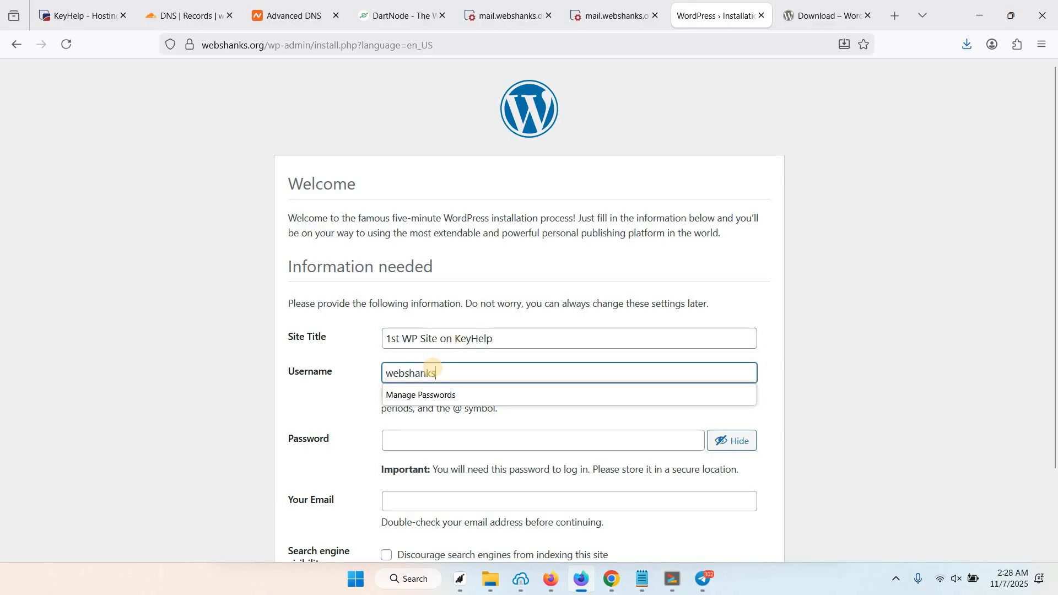
pyautogui.press('Tab')
pyautogui.click(421, 436)
pyautogui.click(421, 437)
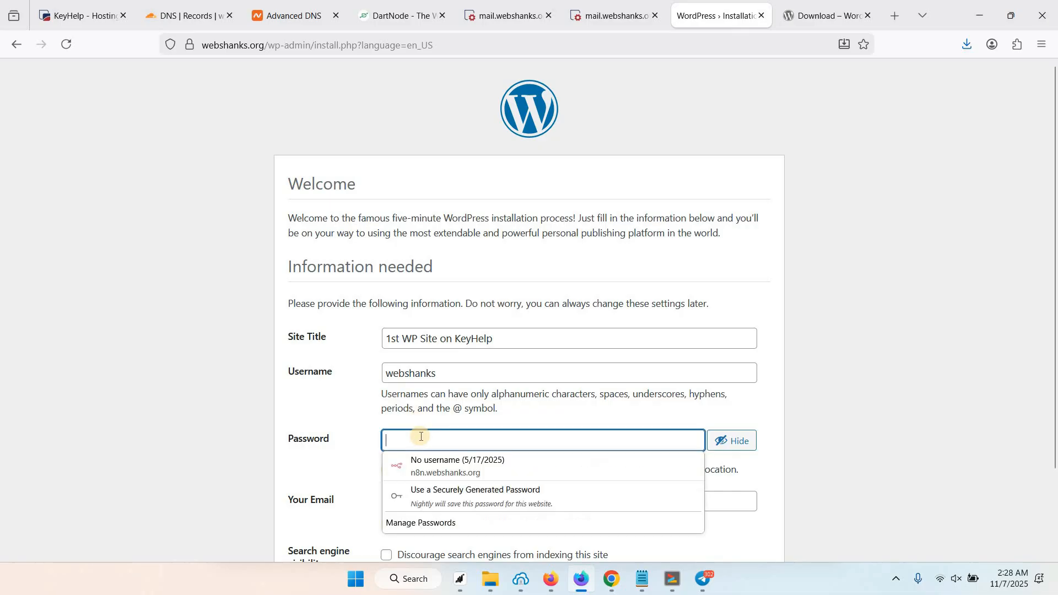
pyautogui.hotkey('ctrl', 'v')
# Autofill the admin e-mail address and install WordPress, declining the browser's password save.
pyautogui.scroll(-2, 386, 440)
pyautogui.click(403, 438)
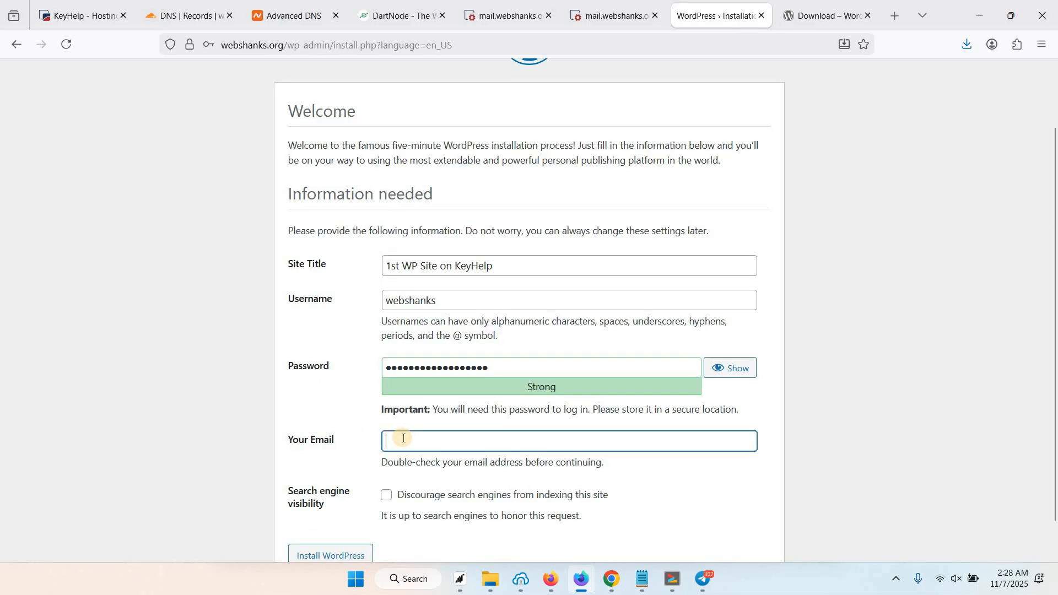
pyautogui.write('websha')
pyautogui.press('Down')
pyautogui.press('Return')
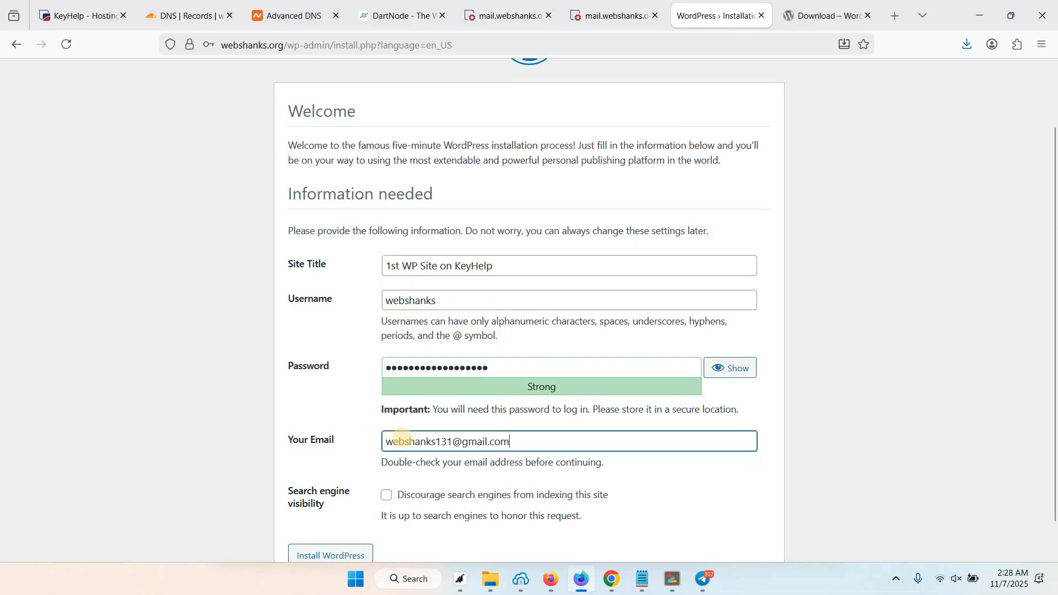
pyautogui.scroll(-1, 338, 496)
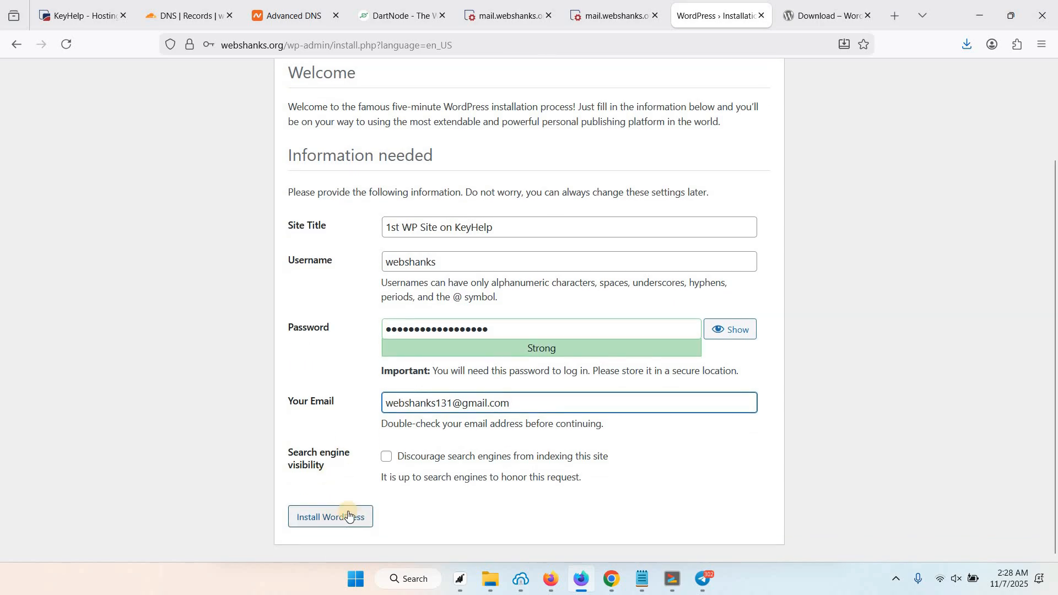
pyautogui.click(336, 522)
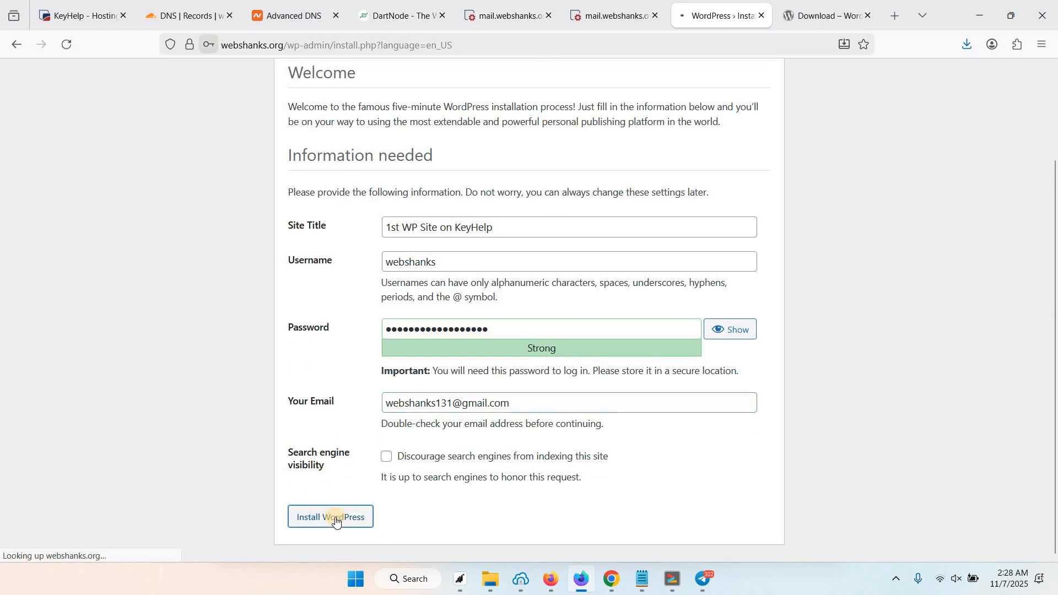
pyautogui.click(424, 190)
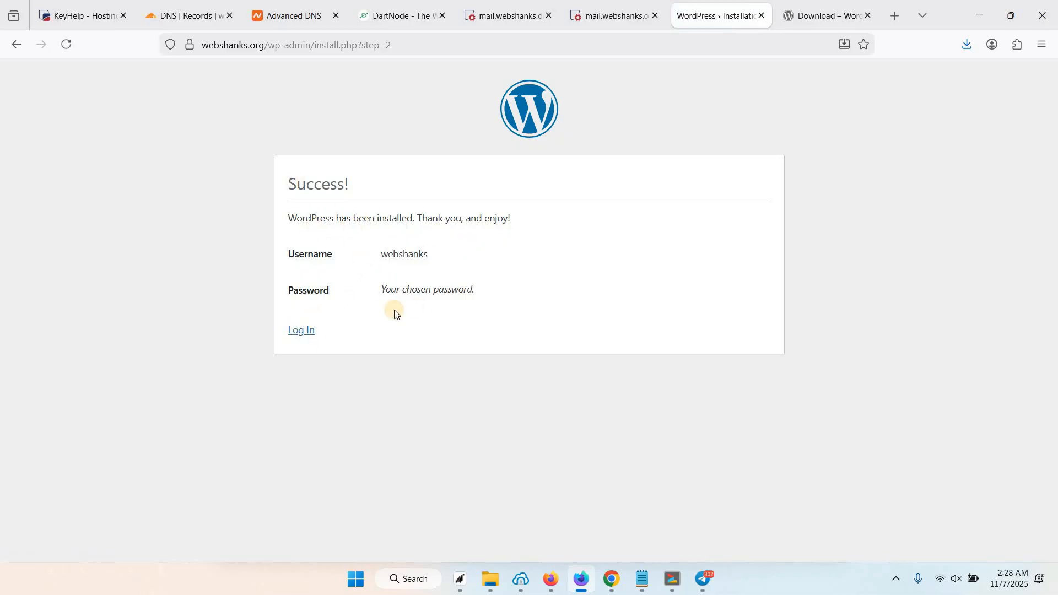
# Log in as webshanks with the saved password, declining to store it in the browser.
pyautogui.click(305, 331)
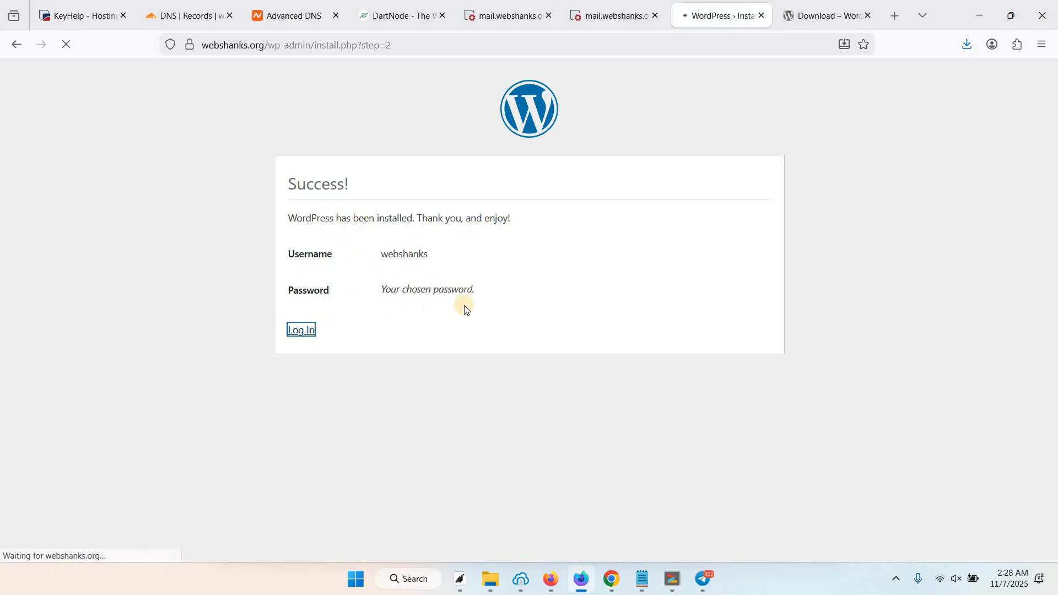
pyautogui.click(504, 248)
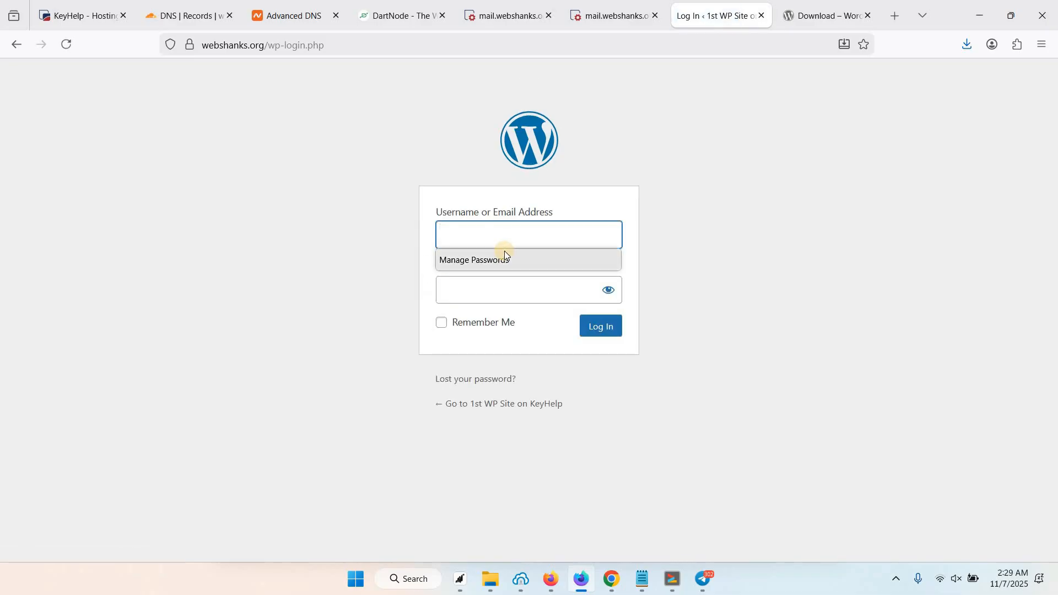
pyautogui.write('webshanks')
pyautogui.press('Tab')
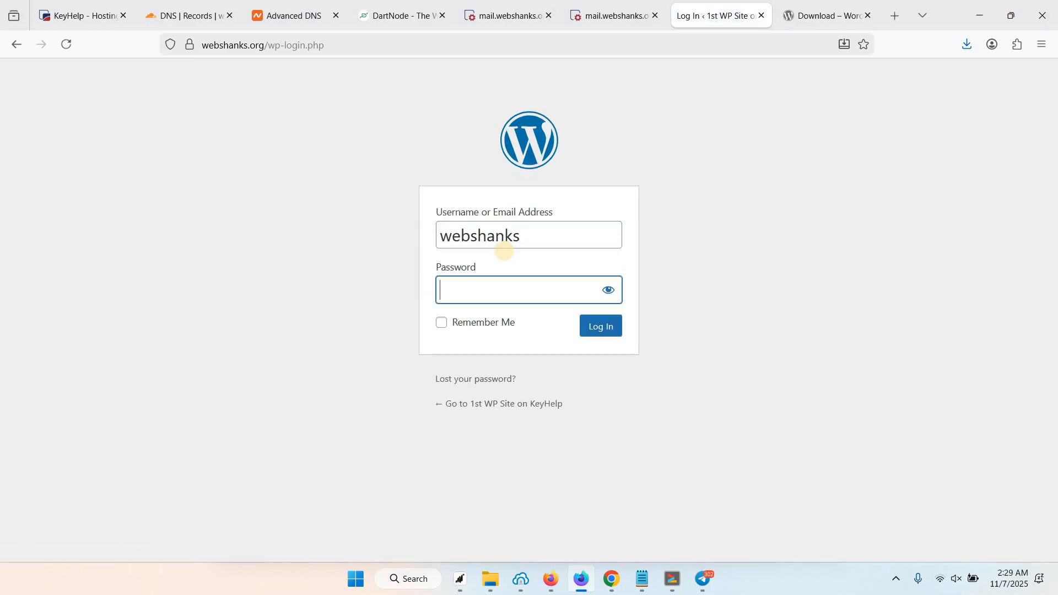
pyautogui.hotkey('ctrl', 'v')
pyautogui.press('Return')
pyautogui.click(402, 184)
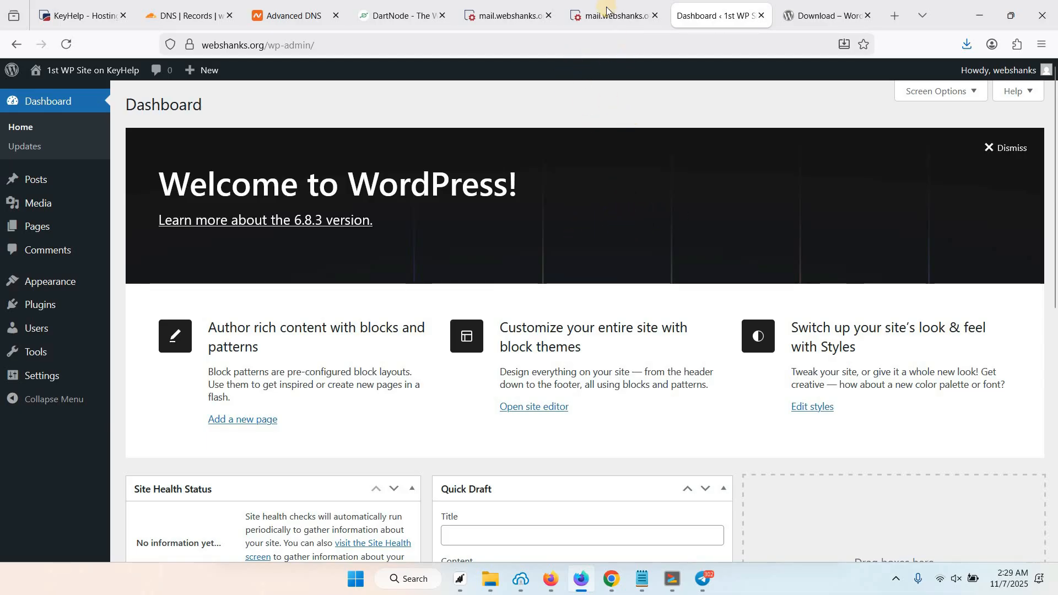
# Start a new KeyHelp database with the description 'Second WP'.
pyautogui.click(504, 16)
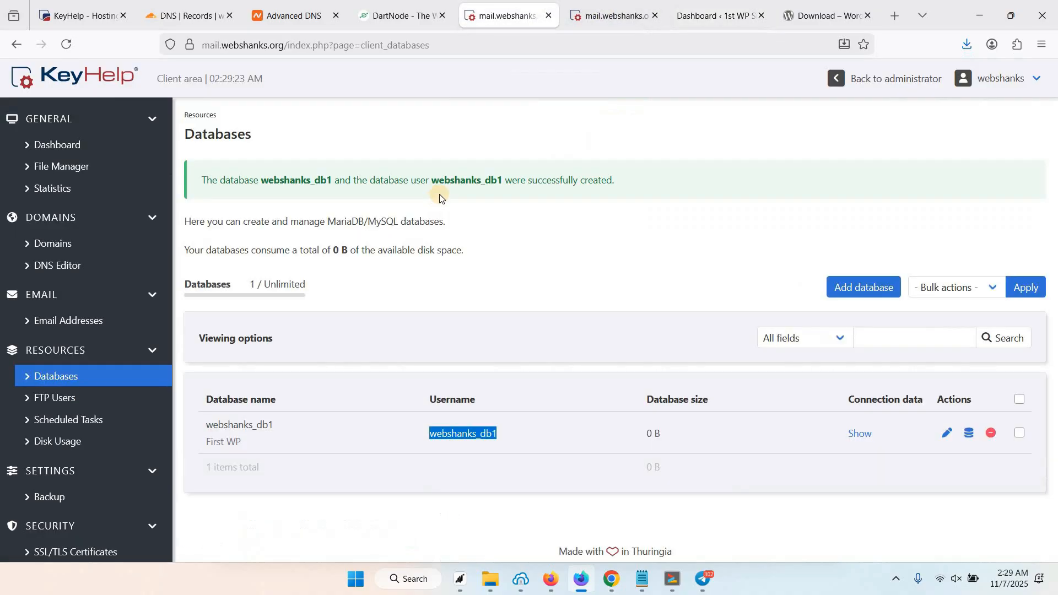
pyautogui.click(850, 289)
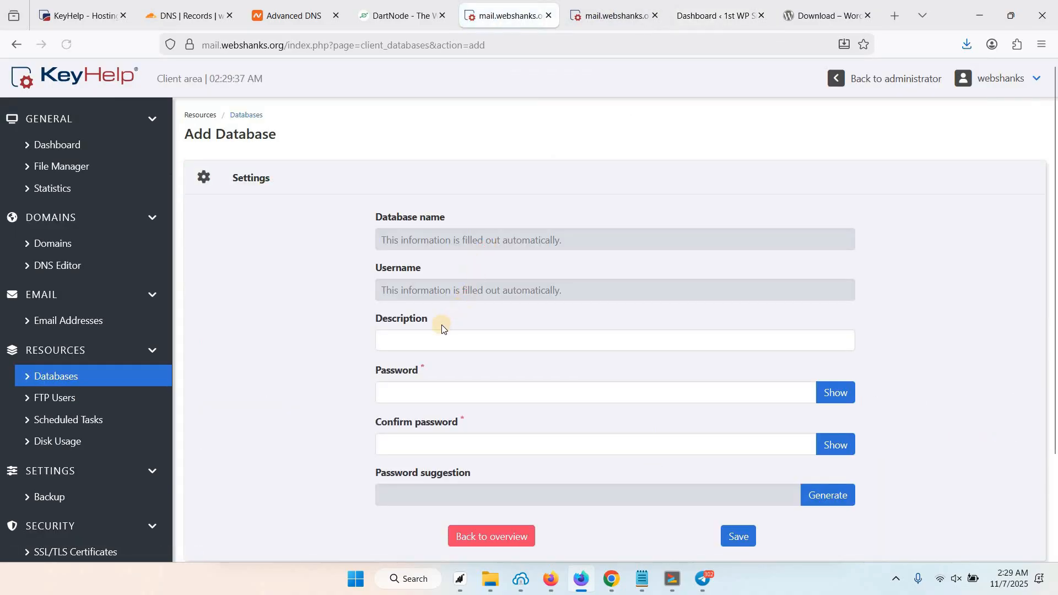
pyautogui.click(427, 341)
pyautogui.write('Second WP')
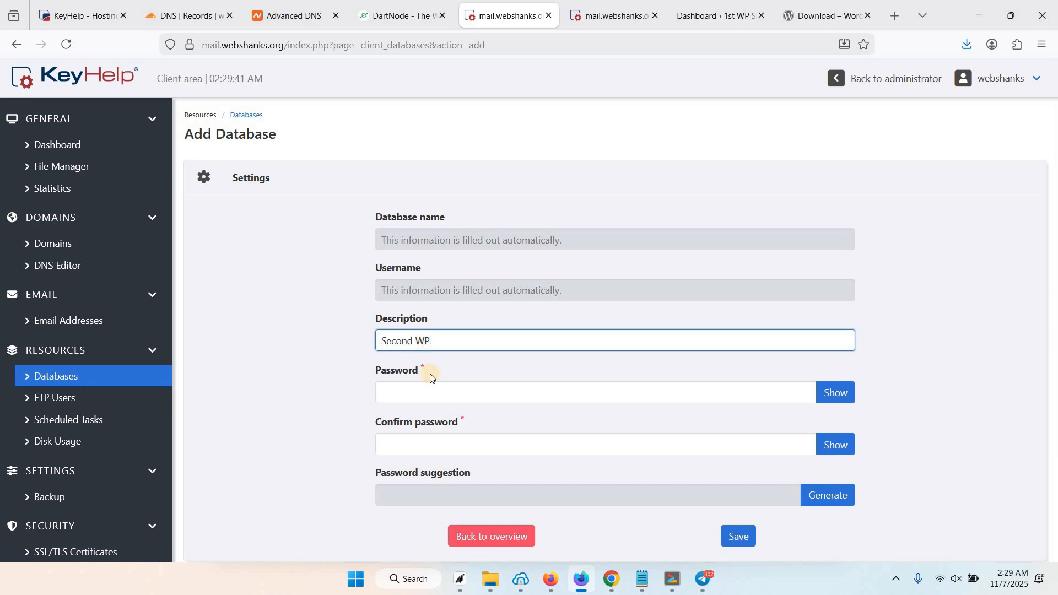
# Fill both password fields, save database webshanks_db2, then go to the Domains list.
pyautogui.click(431, 392)
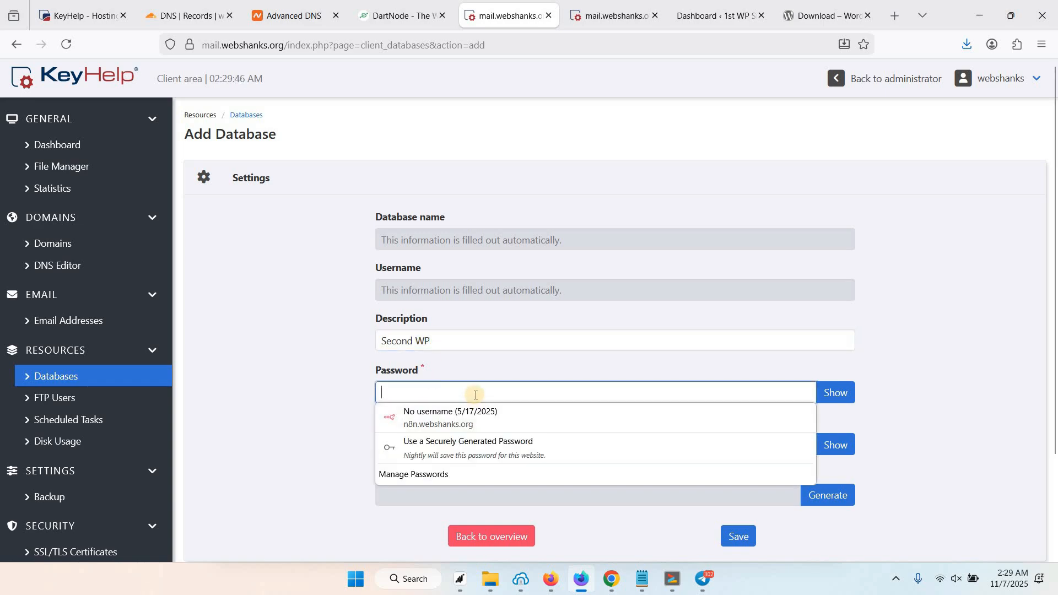
pyautogui.click(454, 427)
pyautogui.click(466, 445)
pyautogui.click(474, 478)
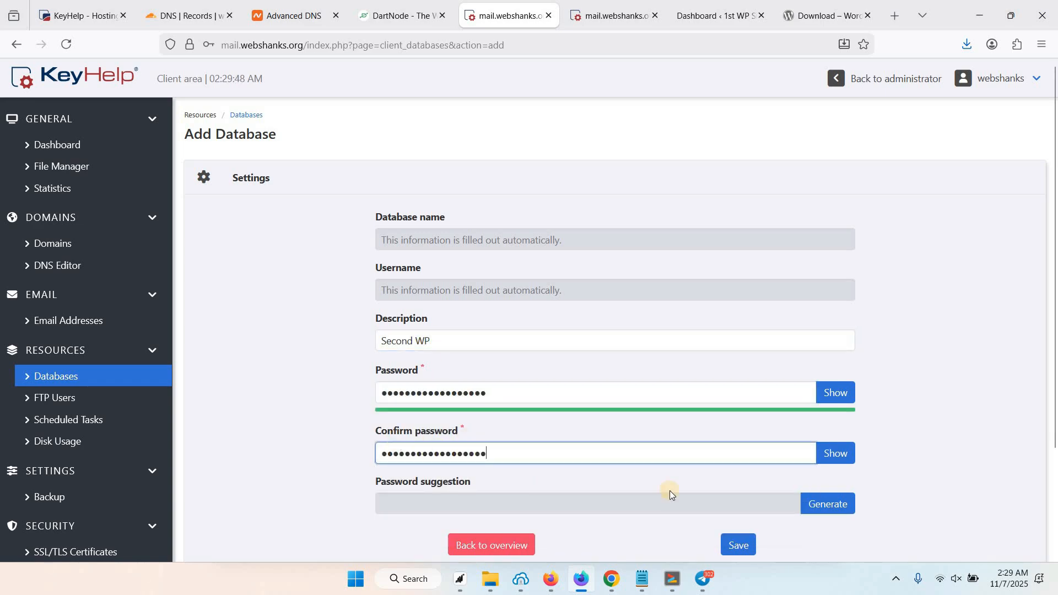
pyautogui.scroll(-2, 670, 491)
pyautogui.click(738, 473)
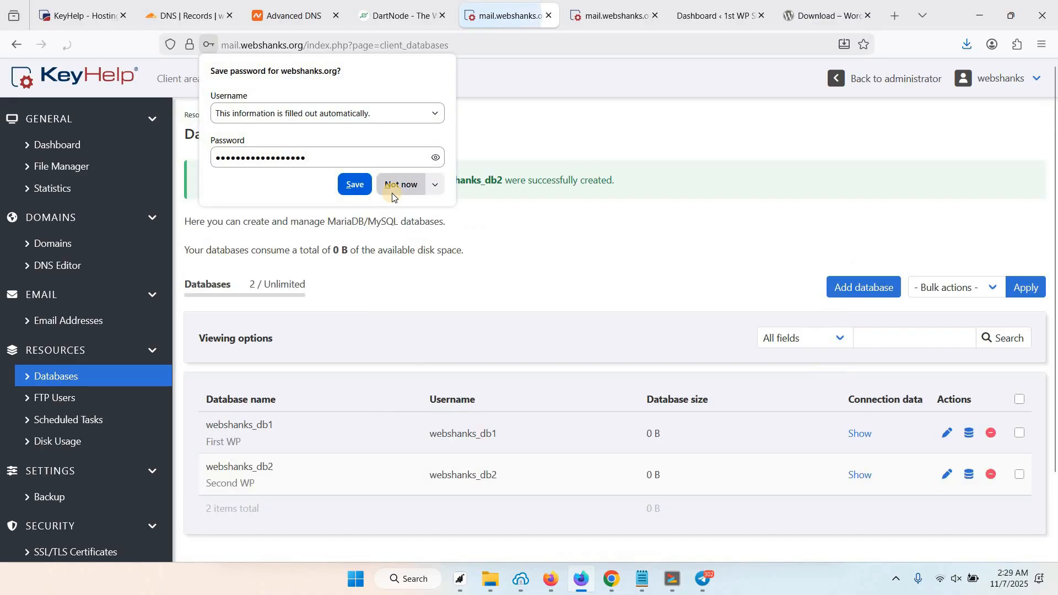
pyautogui.click(394, 186)
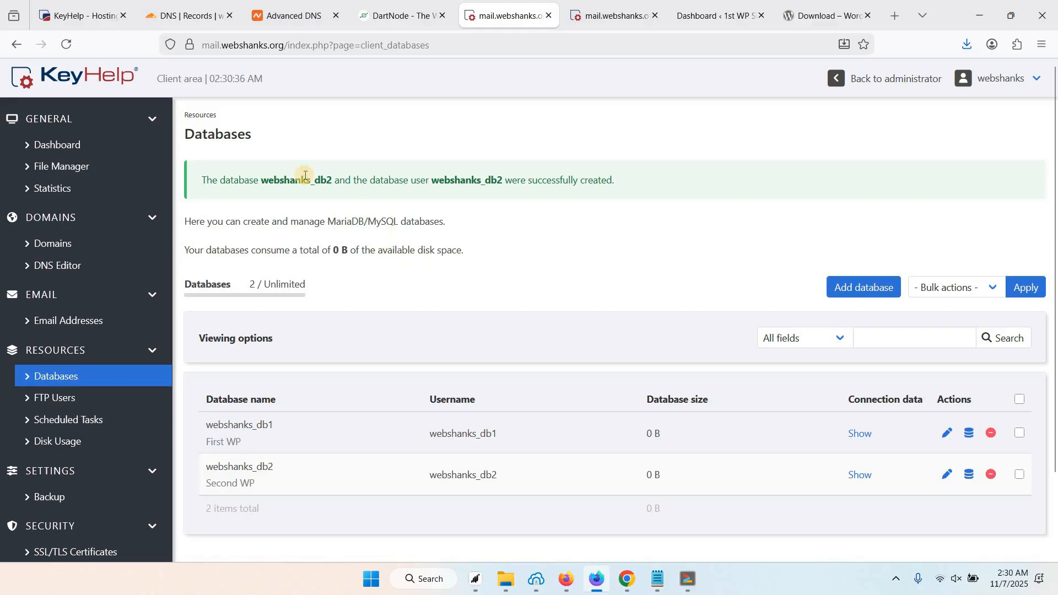
pyautogui.click(71, 247)
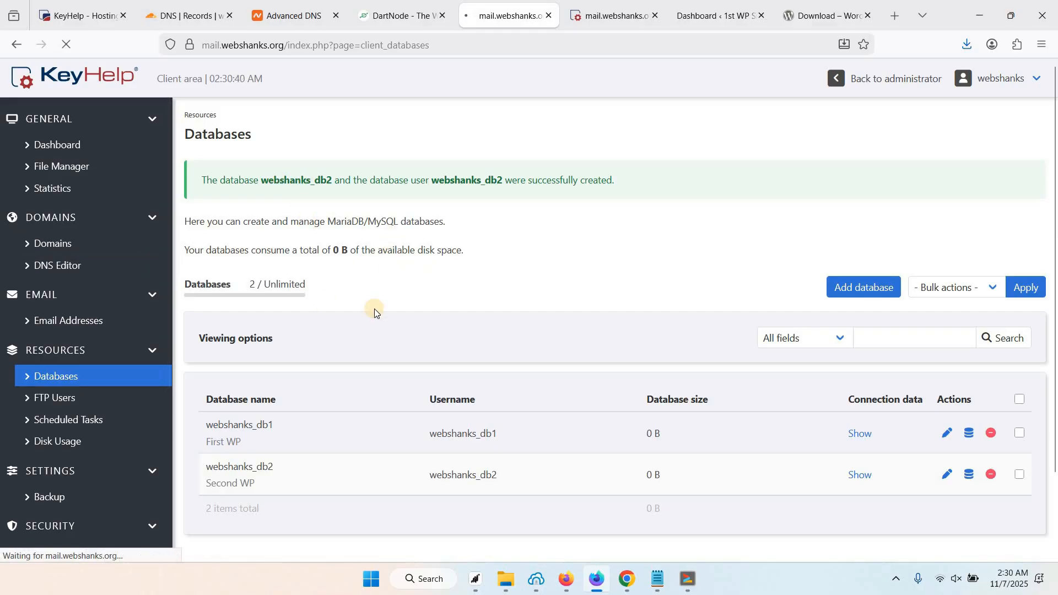
# Add the domain webshanks.space with the www subdomain option turned off.
pyautogui.click(857, 223)
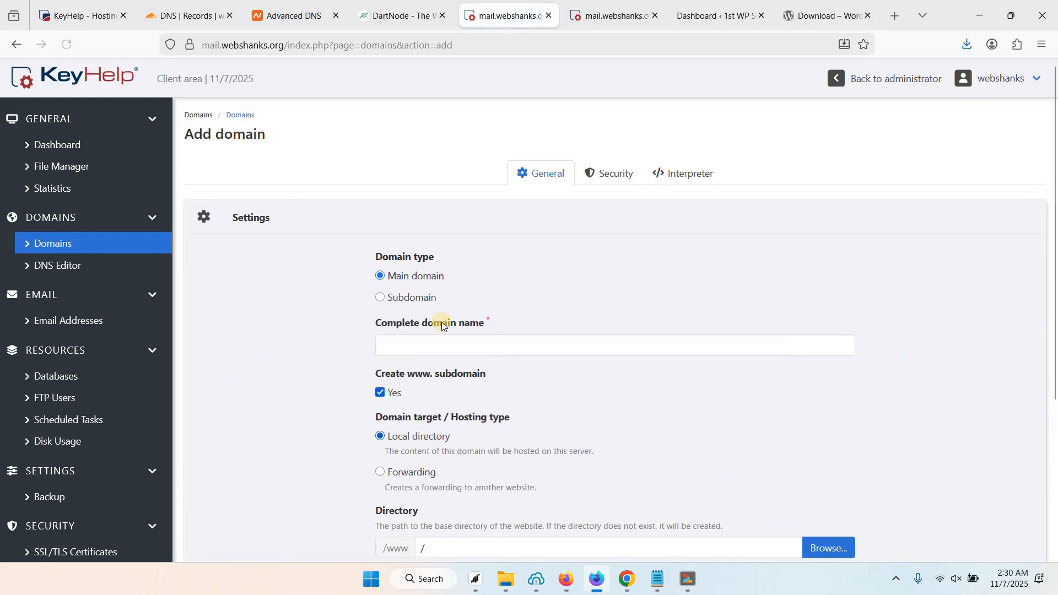
pyautogui.click(407, 346)
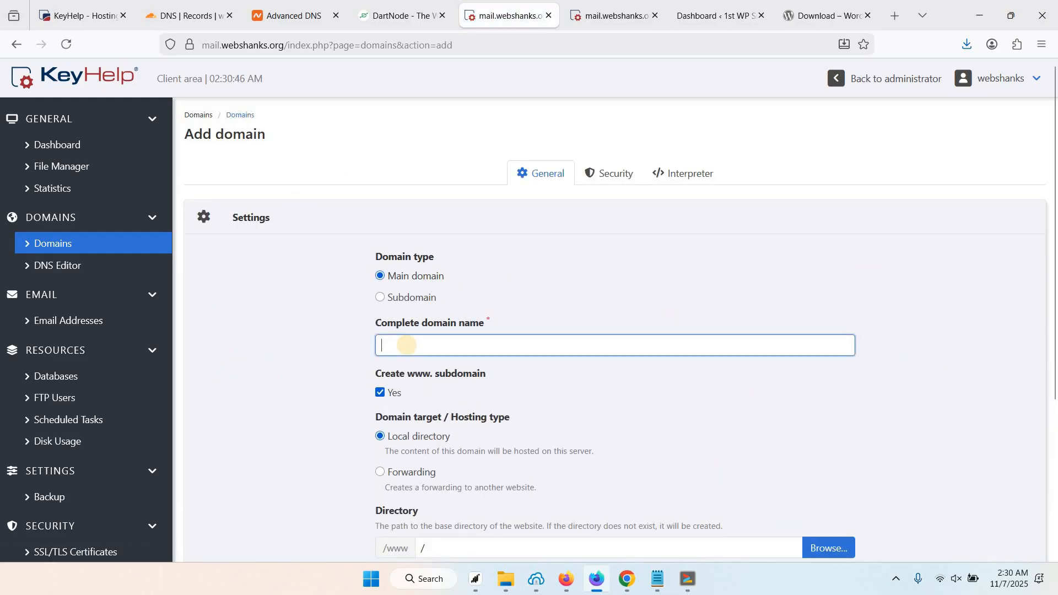
pyautogui.write('webshanks.space')
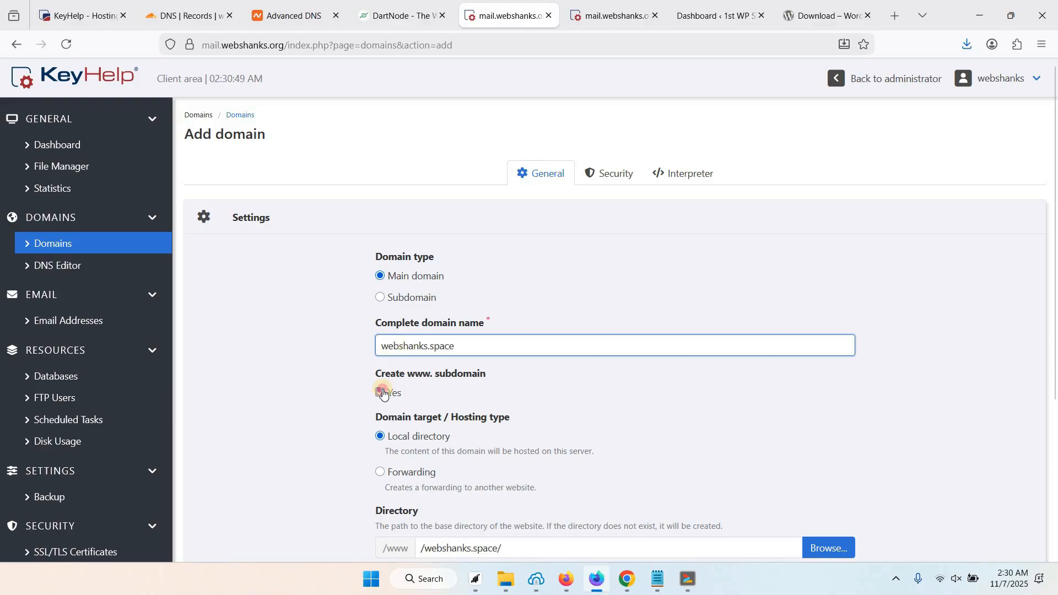
pyautogui.click(387, 391)
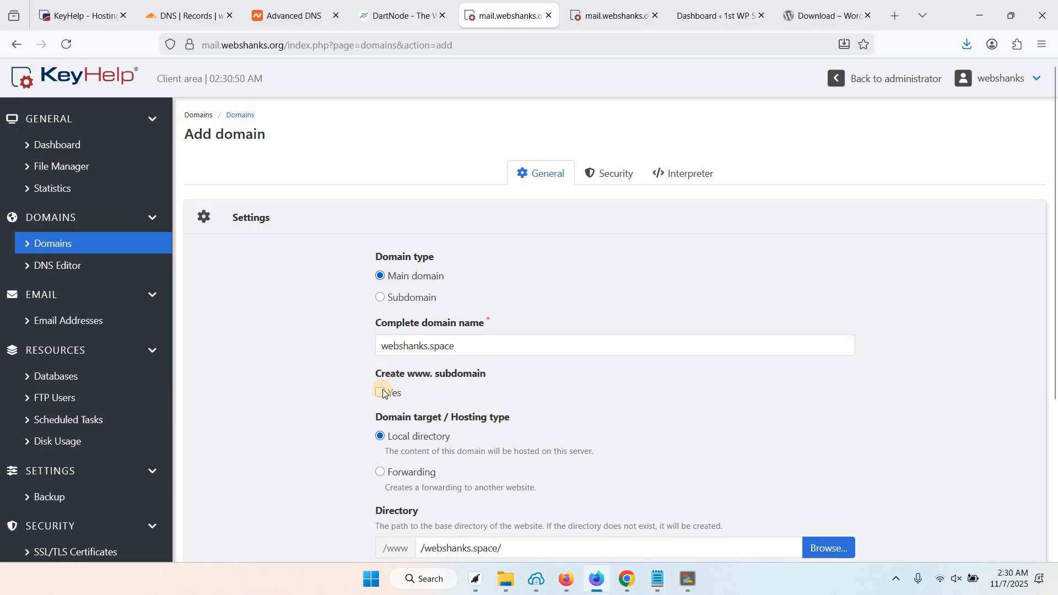
# Select a Let's Encrypt certificate in the domain's Security settings.
pyautogui.scroll(-2, 419, 399)
pyautogui.scroll(-2, 433, 396)
pyautogui.scroll(5, 460, 284)
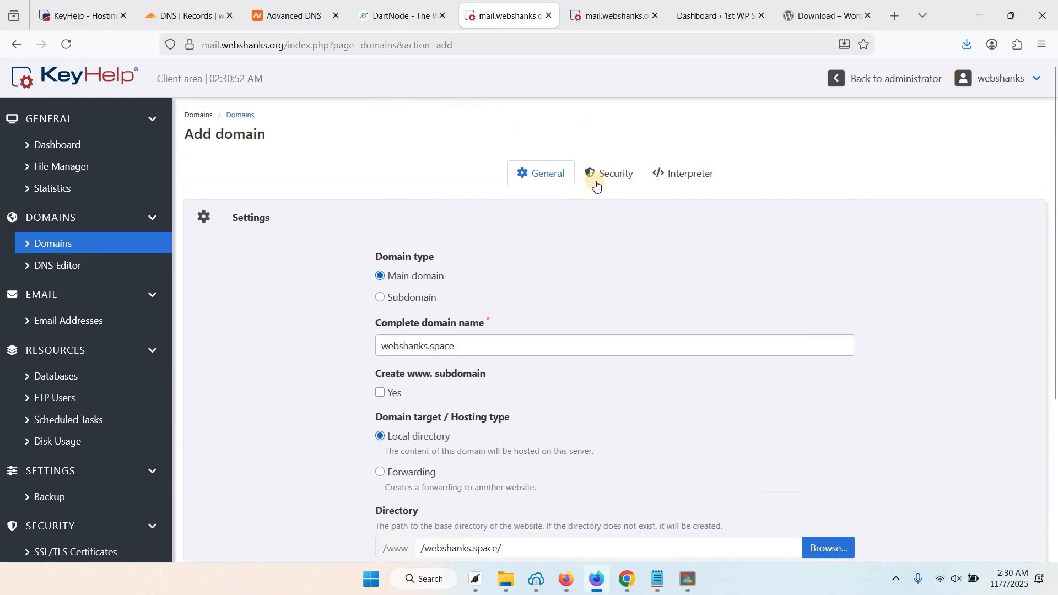
pyautogui.click(597, 178)
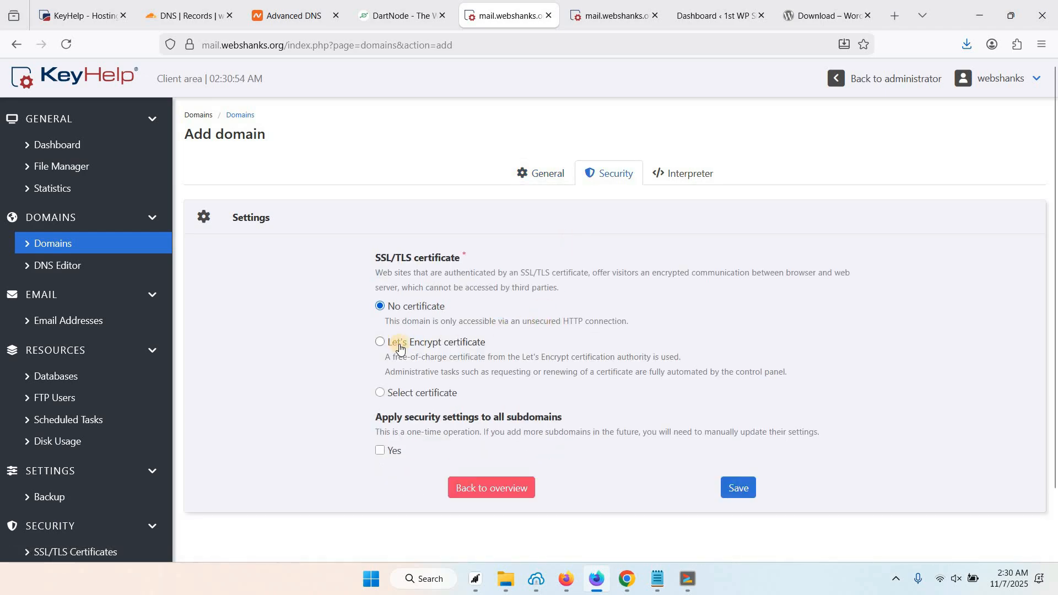
pyautogui.click(428, 369)
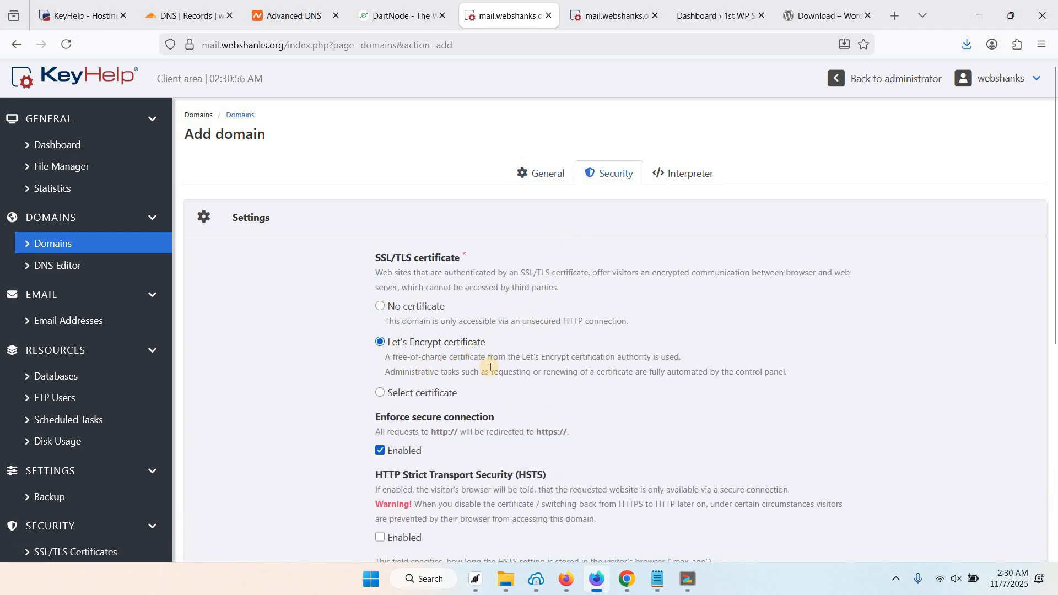
pyautogui.click(295, 21)
# Confirm Namecheap's @ and www A records for webshanks.space point to 38.134.40.113.
pyautogui.scroll(-2, 243, 320)
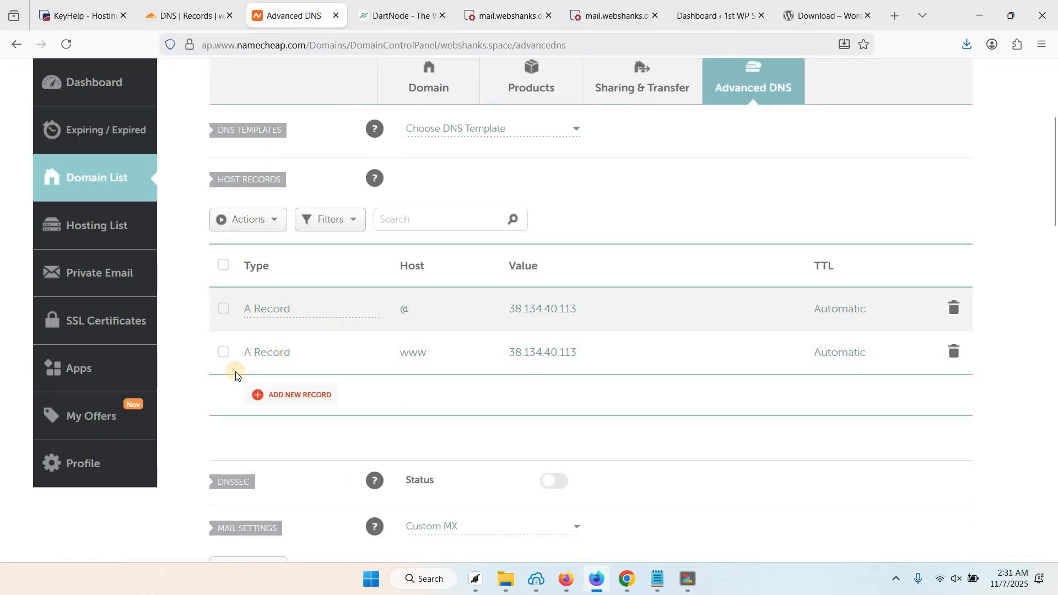
pyautogui.scroll(1, 242, 377)
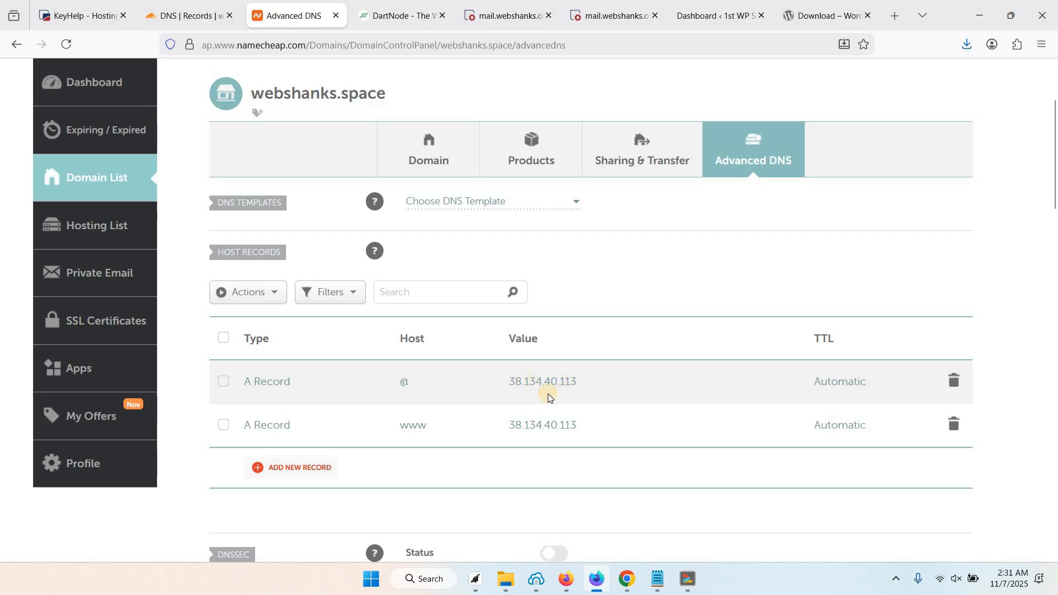
pyautogui.click(504, 17)
# Reload the domains list to show webshanks.space with its /www/webshanks.space/ target.
pyautogui.scroll(-4, 566, 303)
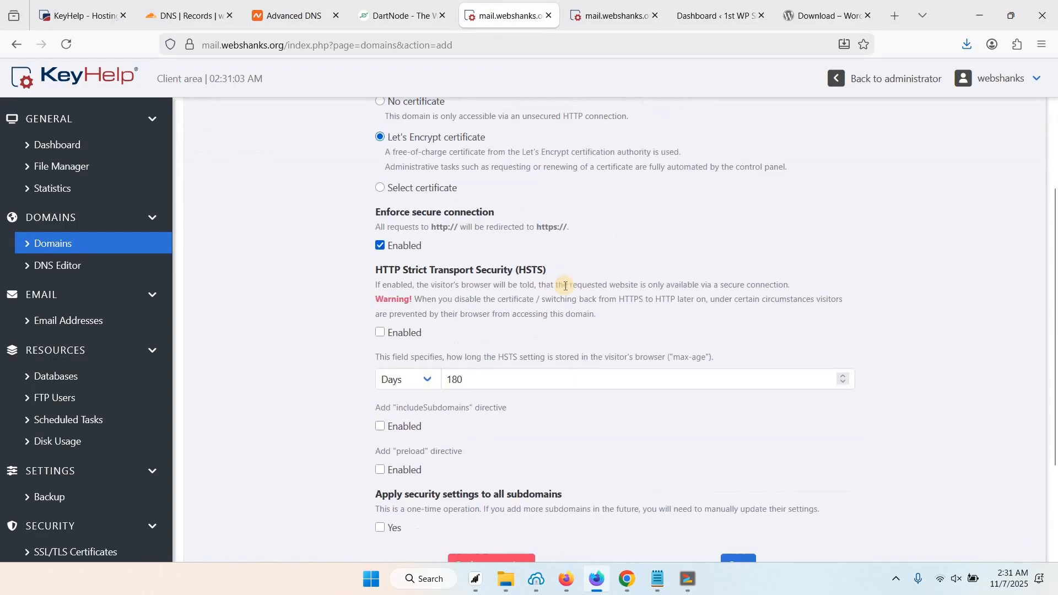
pyautogui.scroll(5, 633, 164)
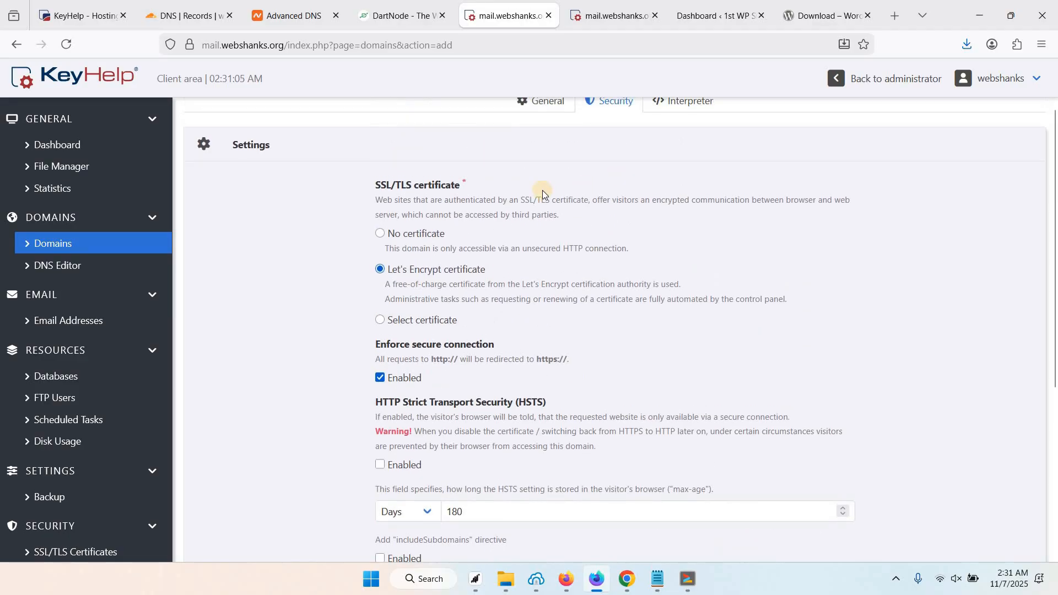
pyautogui.click(543, 173)
pyautogui.scroll(-3, 492, 289)
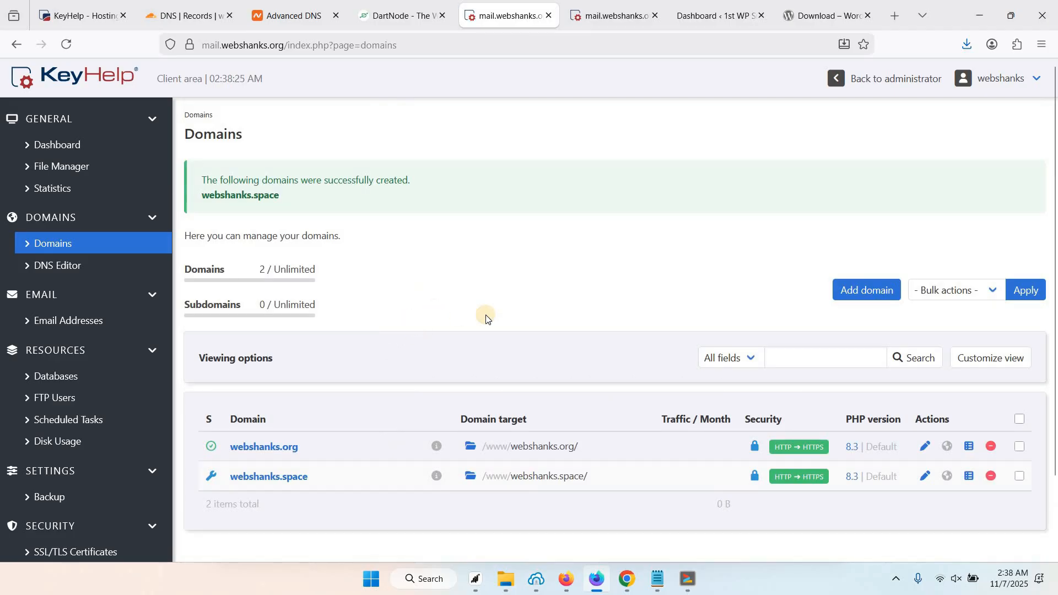
pyautogui.rightClick(400, 296)
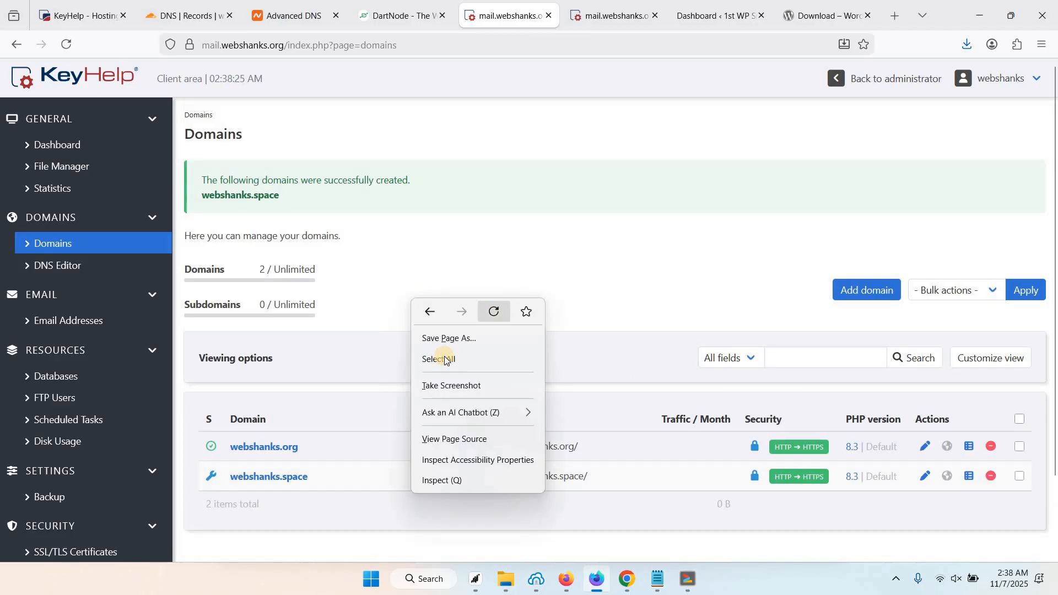
pyautogui.click(490, 309)
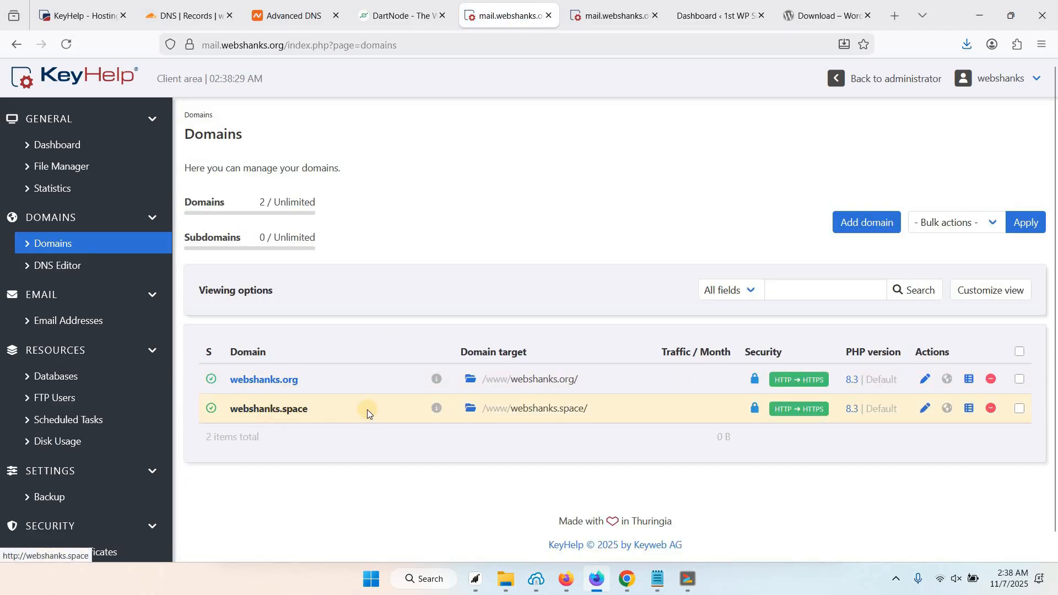
pyautogui.click(288, 410)
# Open the webshanks.space folder in the file manager and choose upload from URL.
pyautogui.click(474, 415)
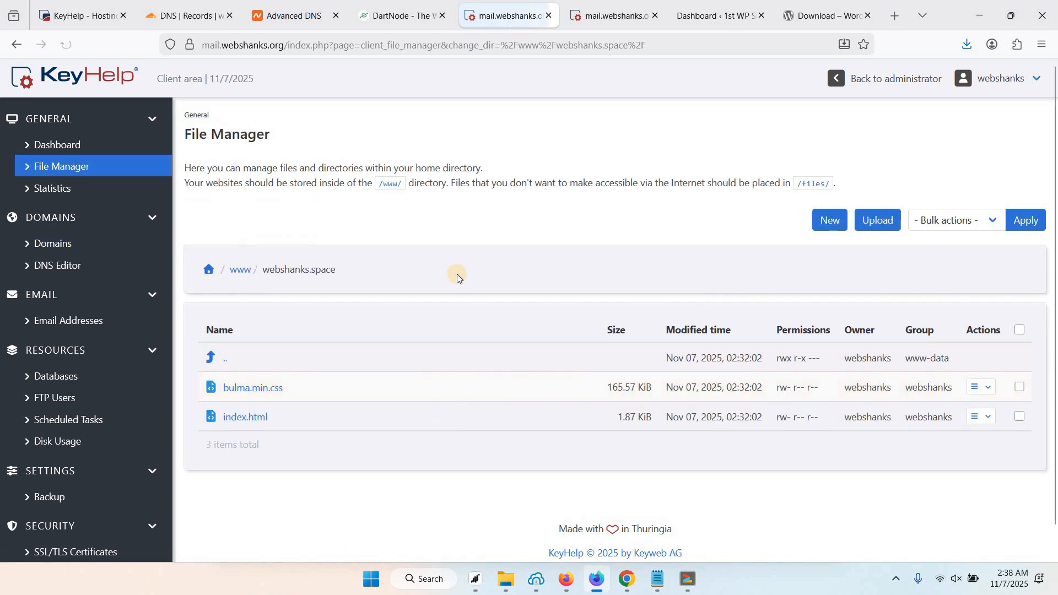
pyautogui.click(897, 231)
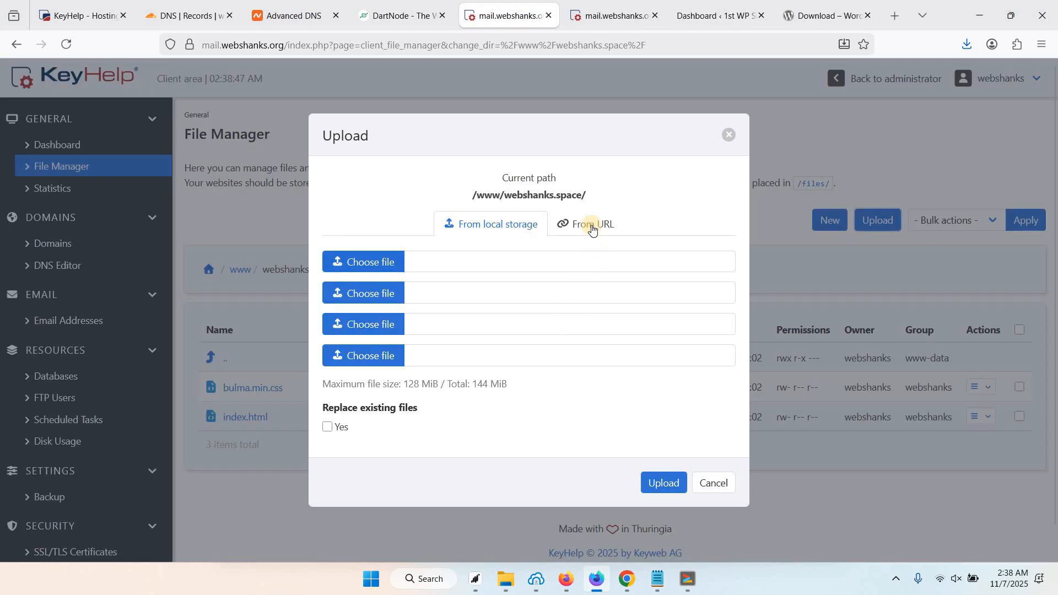
pyautogui.click(592, 229)
# Paste the wordpress.org/latest.zip download address and upload the archive.
pyautogui.click(821, 16)
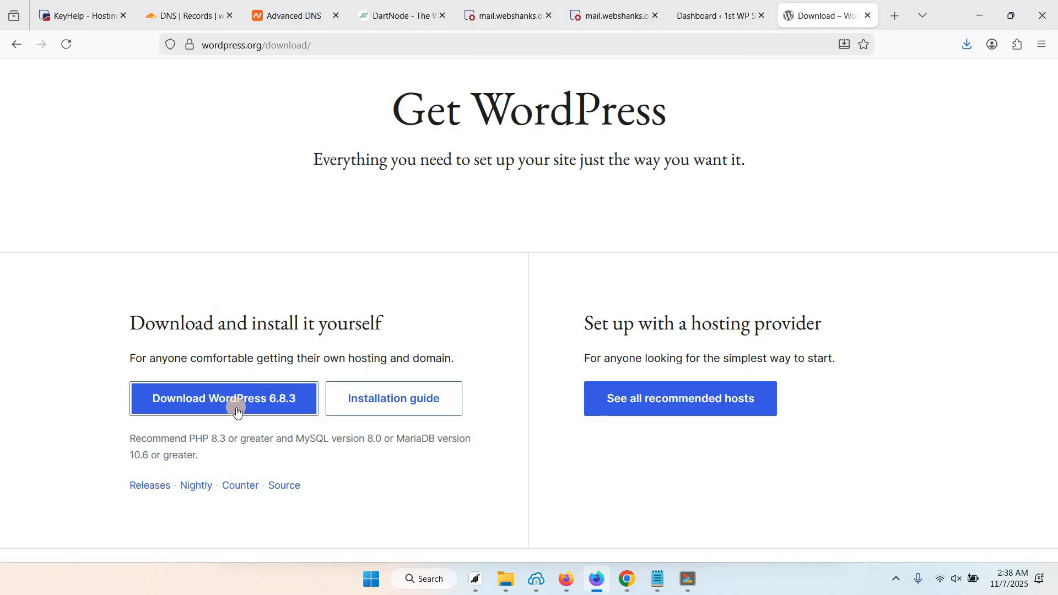
pyautogui.rightClick(237, 411)
pyautogui.click(275, 183)
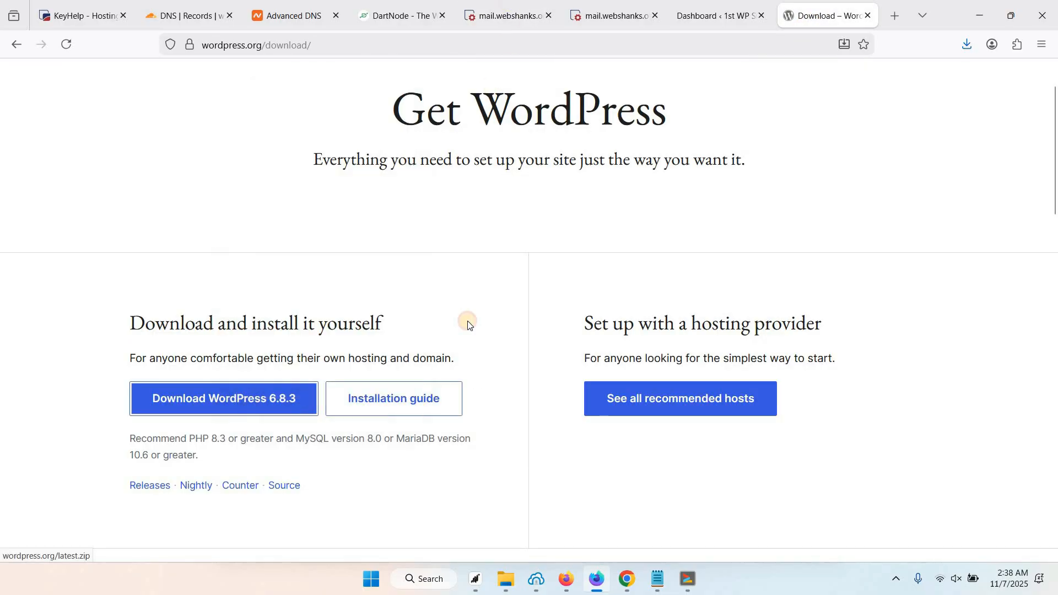
pyautogui.hotkey('ctrl', 'Tab')
pyautogui.click(450, 287)
pyautogui.hotkey('ctrl', 'v')
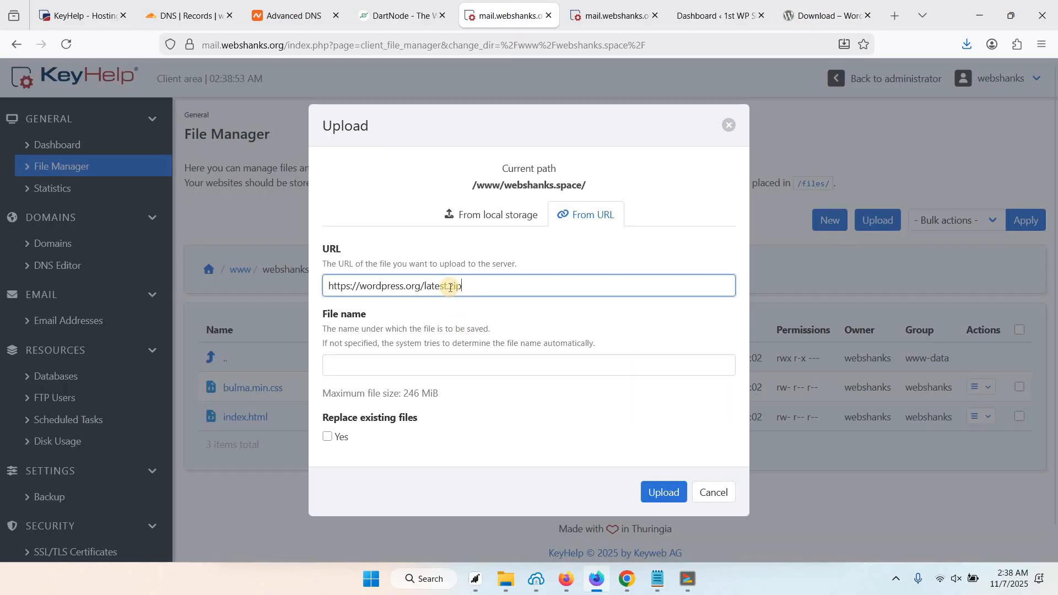
pyautogui.click(664, 492)
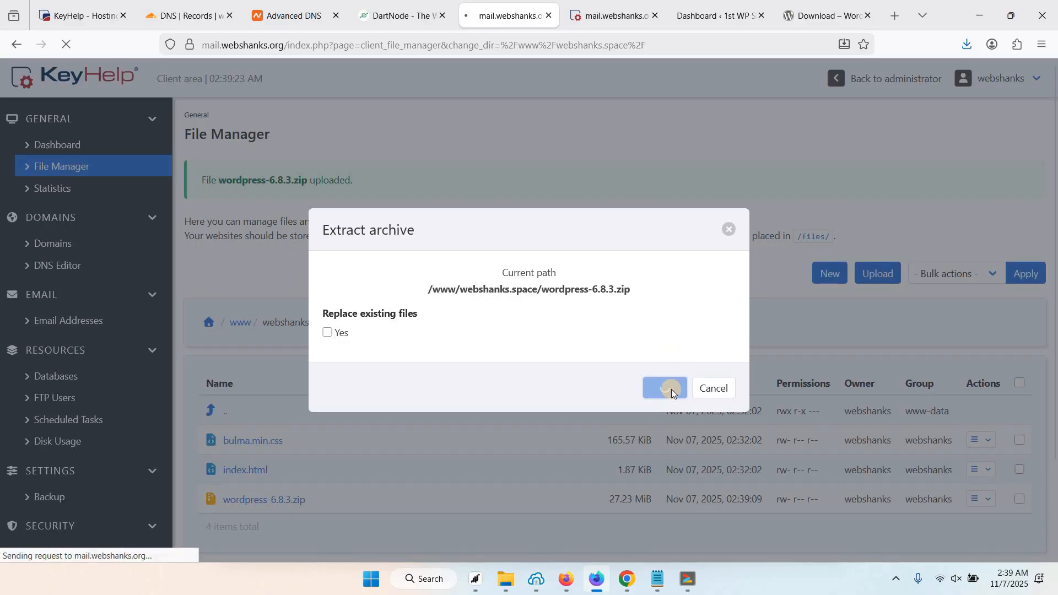
# Delete bulma.min.css, index.html and the WordPress zip, then open the wordpress folder.
pyautogui.scroll(-1, 279, 347)
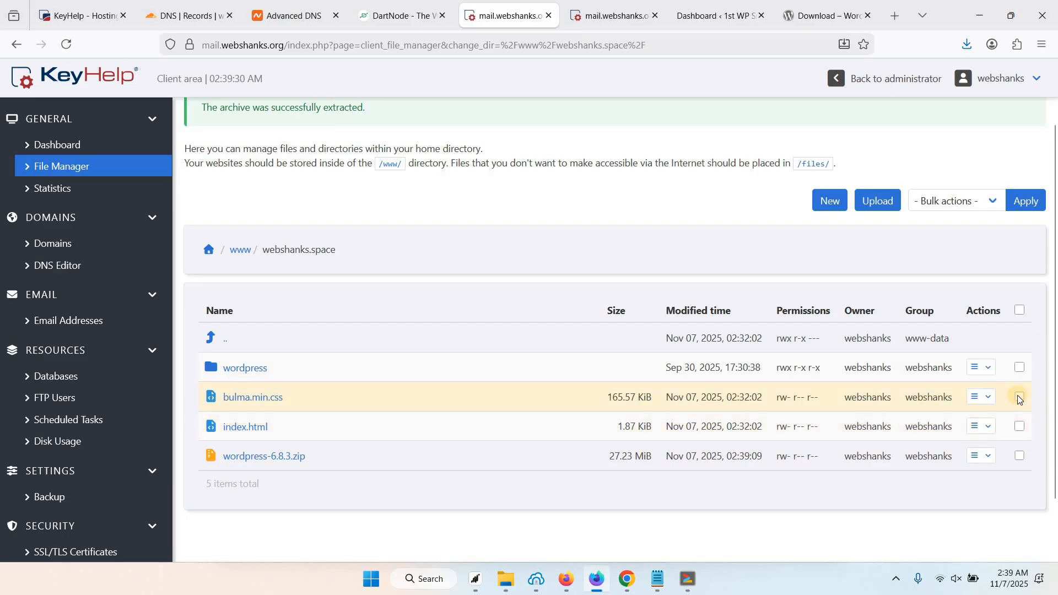
pyautogui.click(1019, 426)
pyautogui.click(1020, 456)
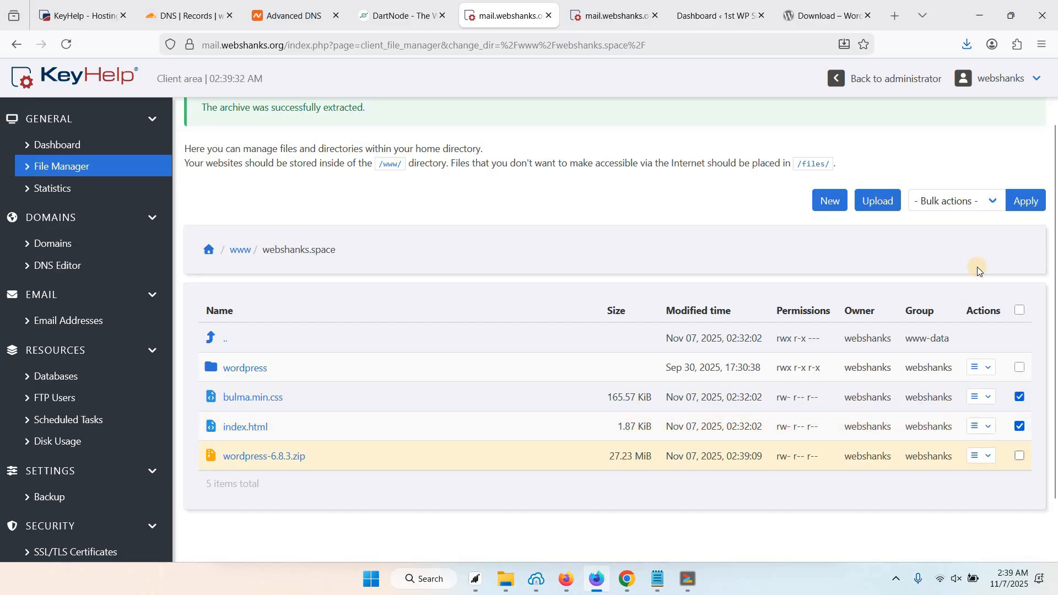
pyautogui.click(960, 197)
pyautogui.click(947, 261)
pyautogui.click(1025, 200)
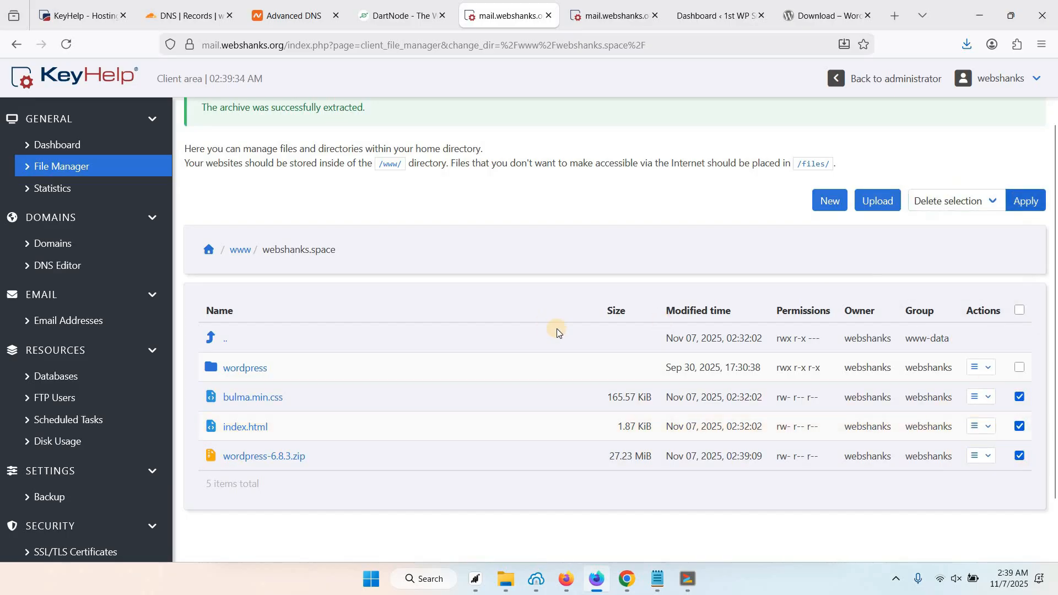
pyautogui.click(670, 354)
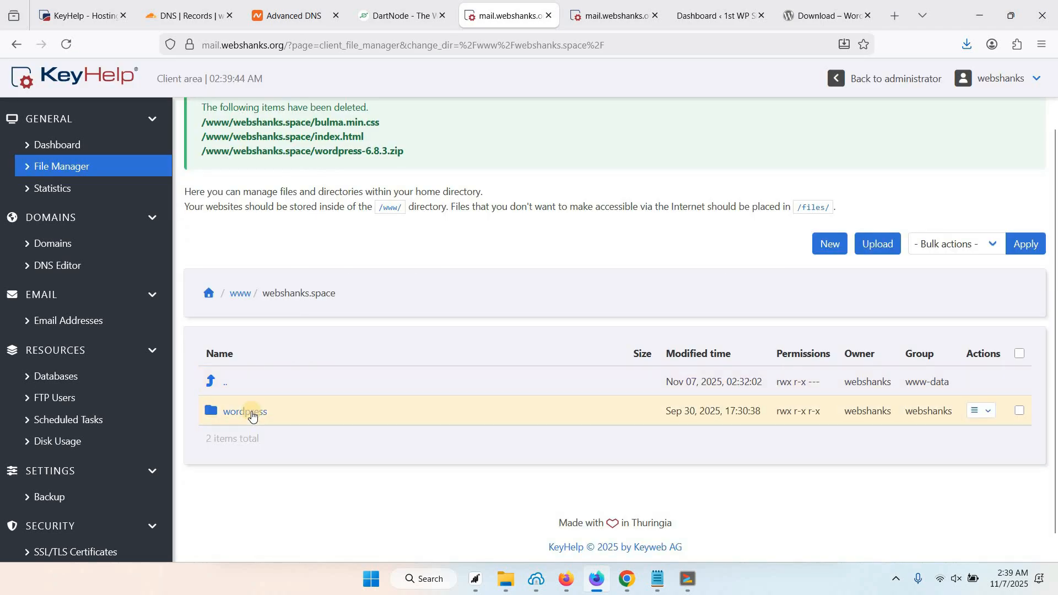
pyautogui.click(253, 416)
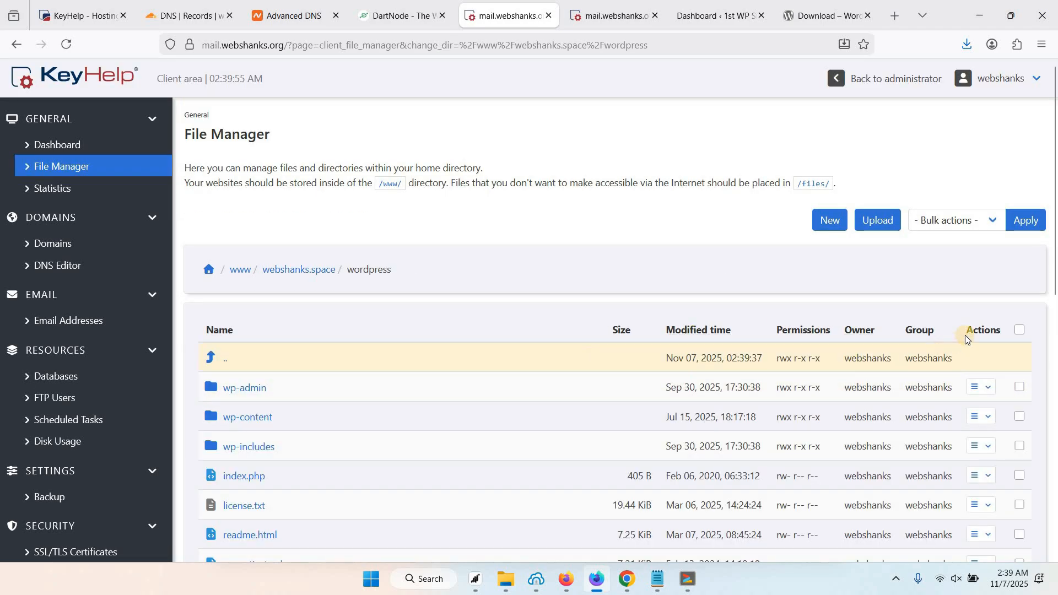
# Move all 19 items from the wordpress subfolder up into /www/webshanks.space/.
pyautogui.click(1020, 329)
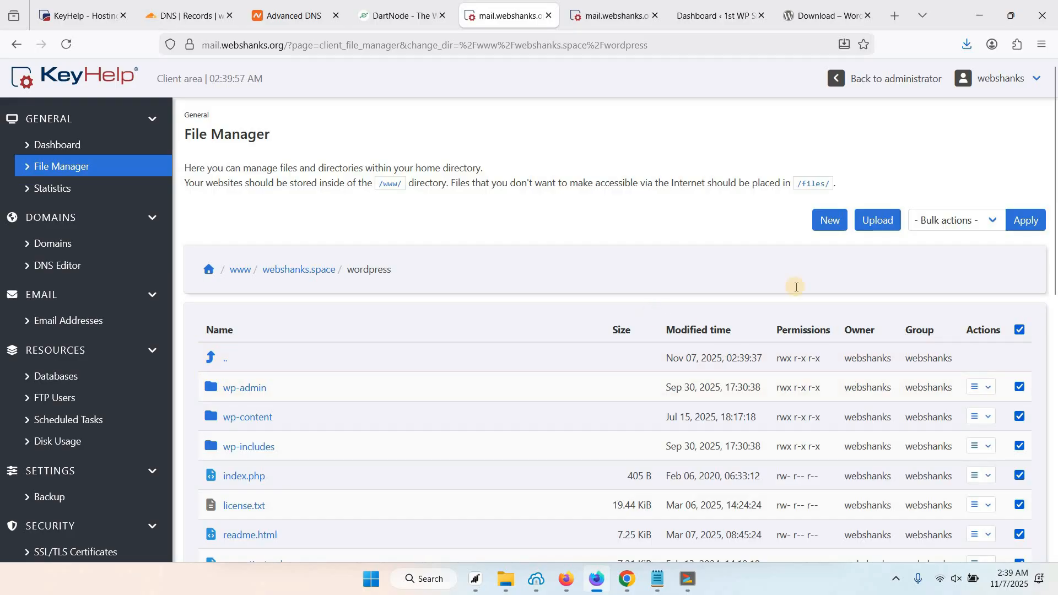
pyautogui.scroll(-1, 796, 287)
pyautogui.scroll(1, 1025, 210)
pyautogui.click(963, 223)
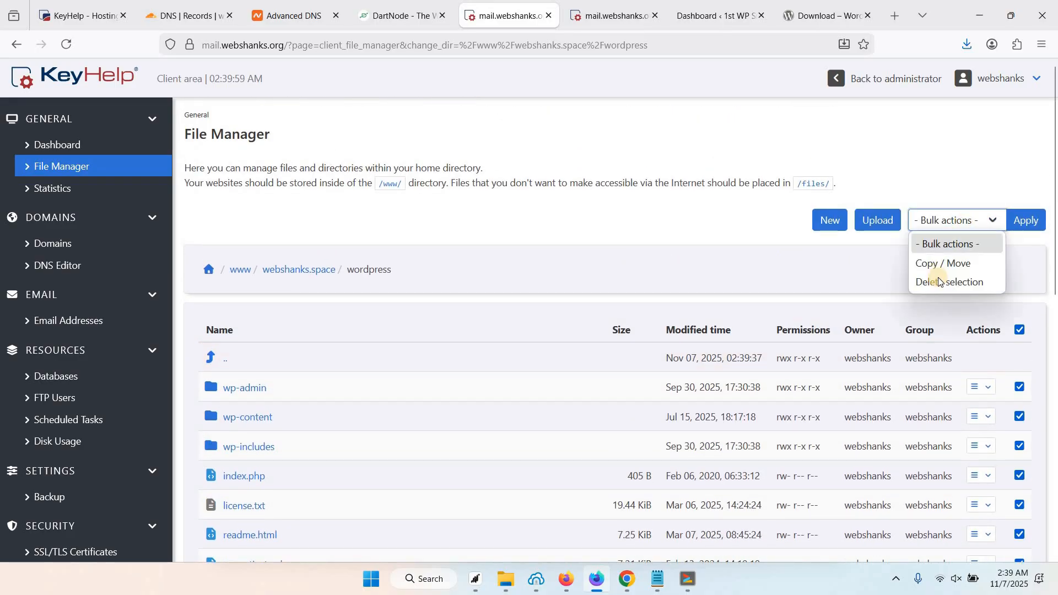
pyautogui.click(975, 263)
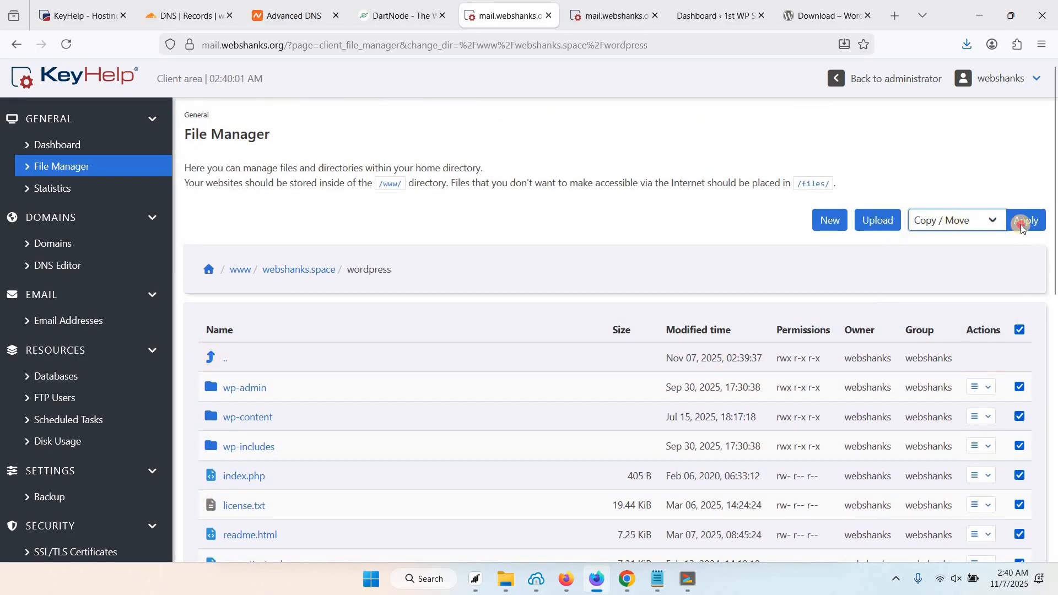
pyautogui.click(1021, 224)
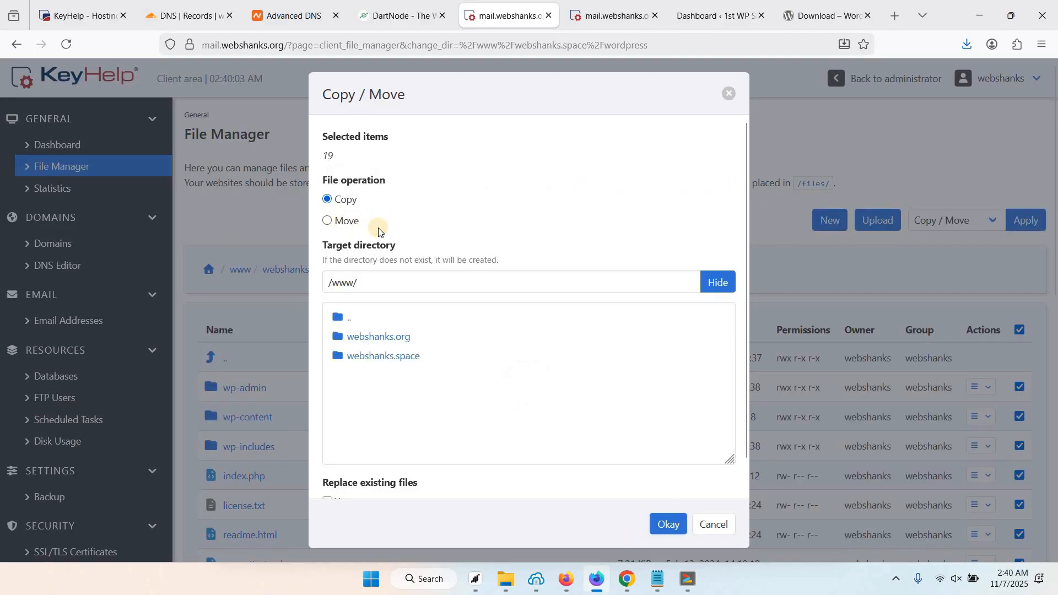
pyautogui.click(343, 225)
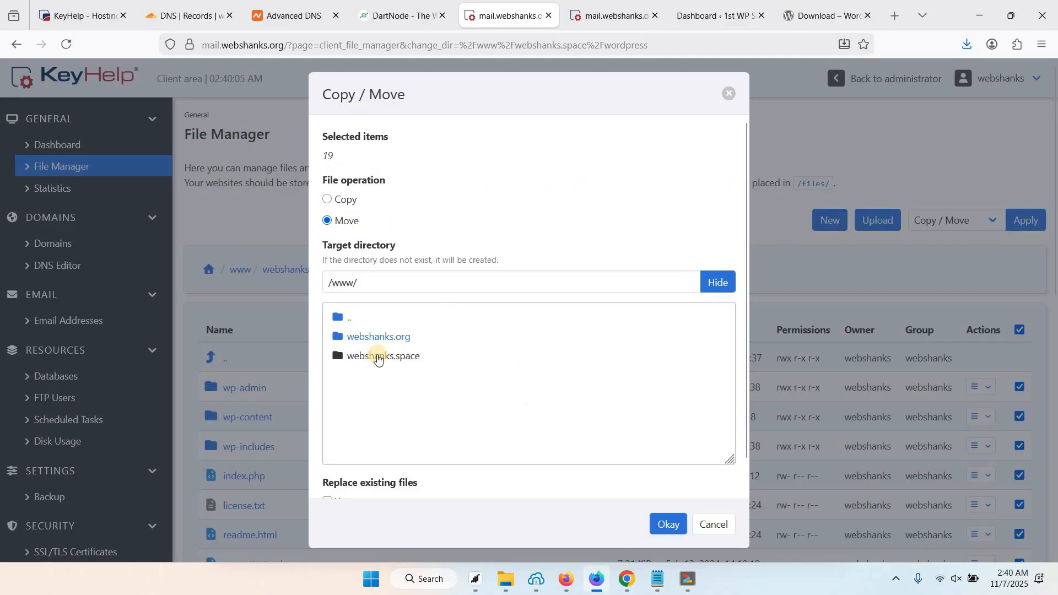
pyautogui.click(380, 357)
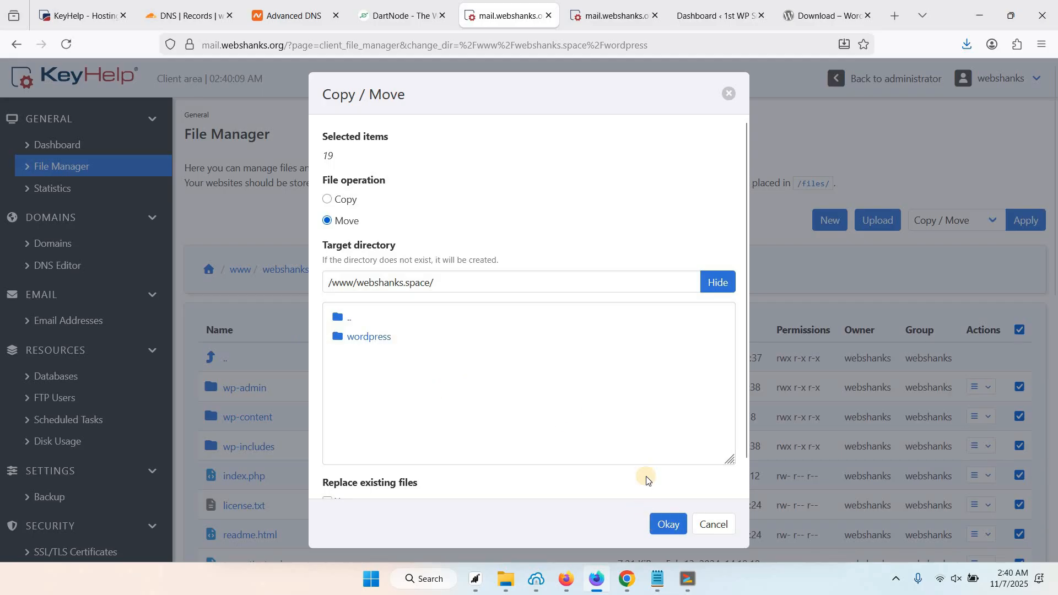
pyautogui.click(667, 524)
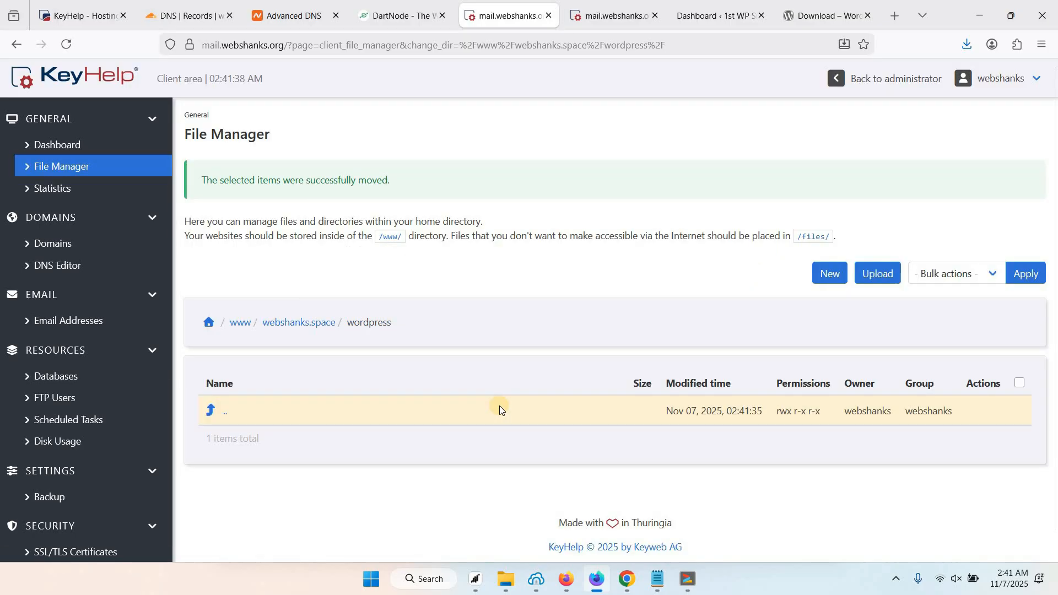
# Delete the empty wordpress folder from the webshanks.space directory via bulk Delete selection.
pyautogui.click(305, 329)
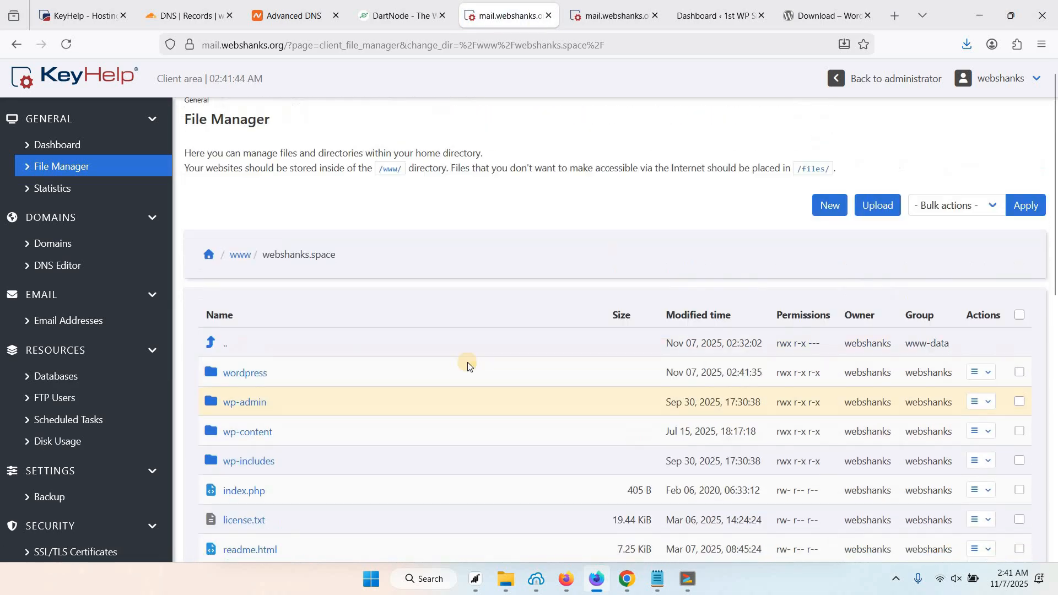
pyautogui.scroll(-2, 442, 368)
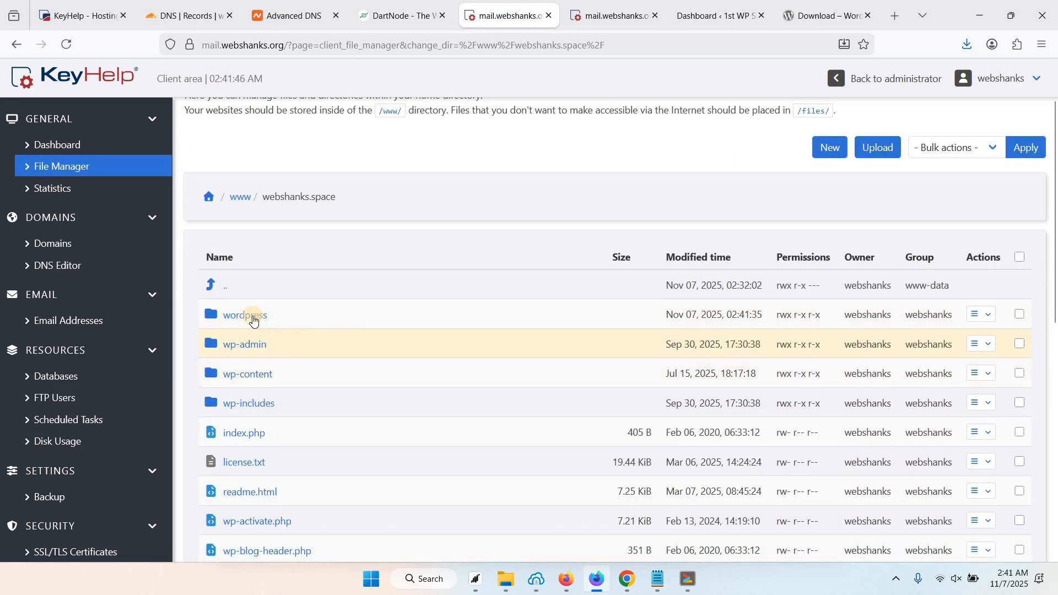
pyautogui.click(1020, 315)
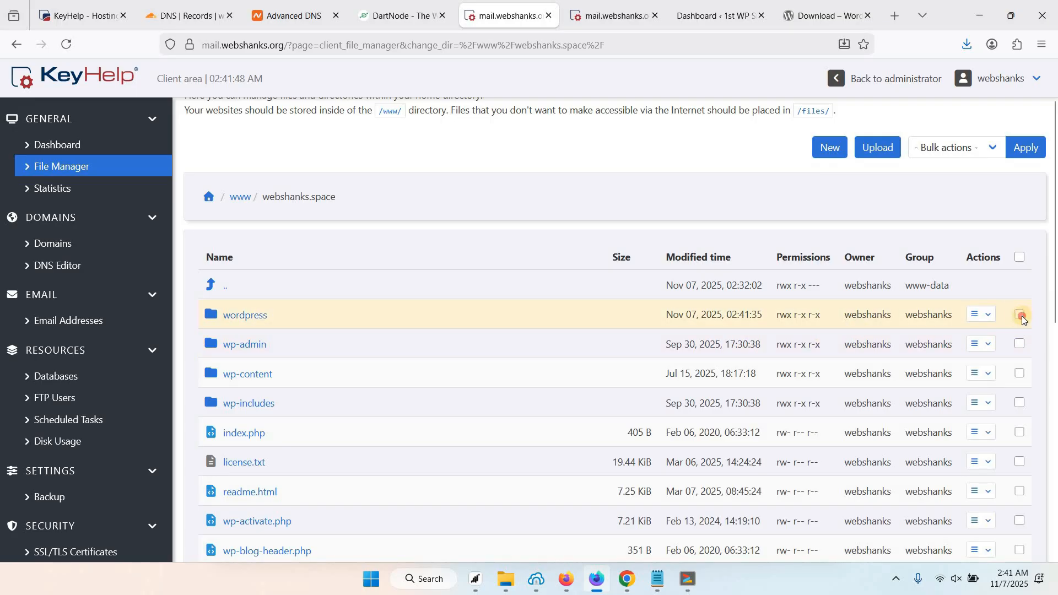
pyautogui.click(955, 147)
pyautogui.click(942, 209)
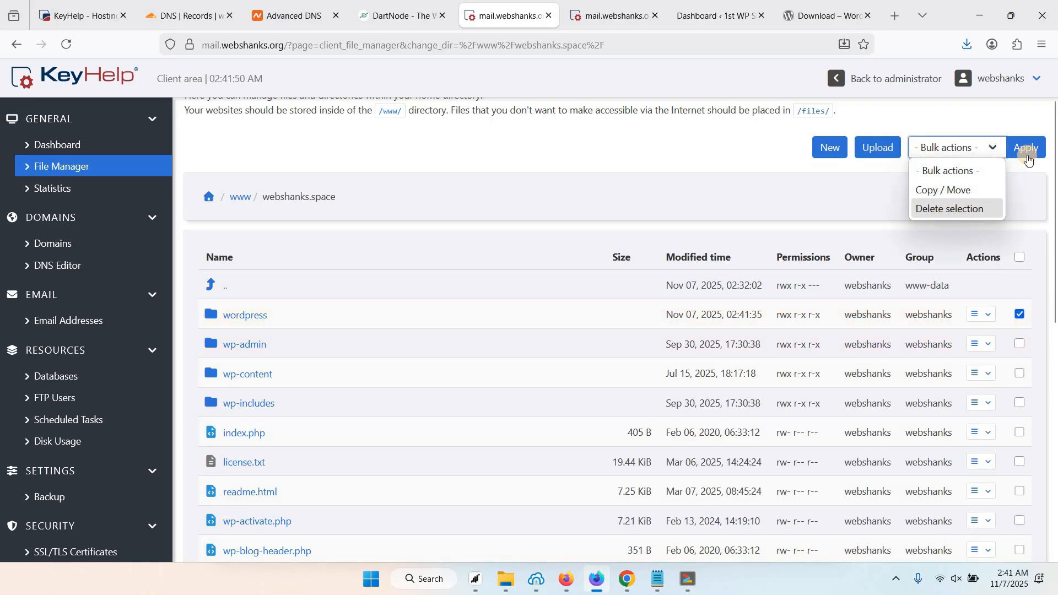
pyautogui.click(1026, 147)
pyautogui.click(672, 352)
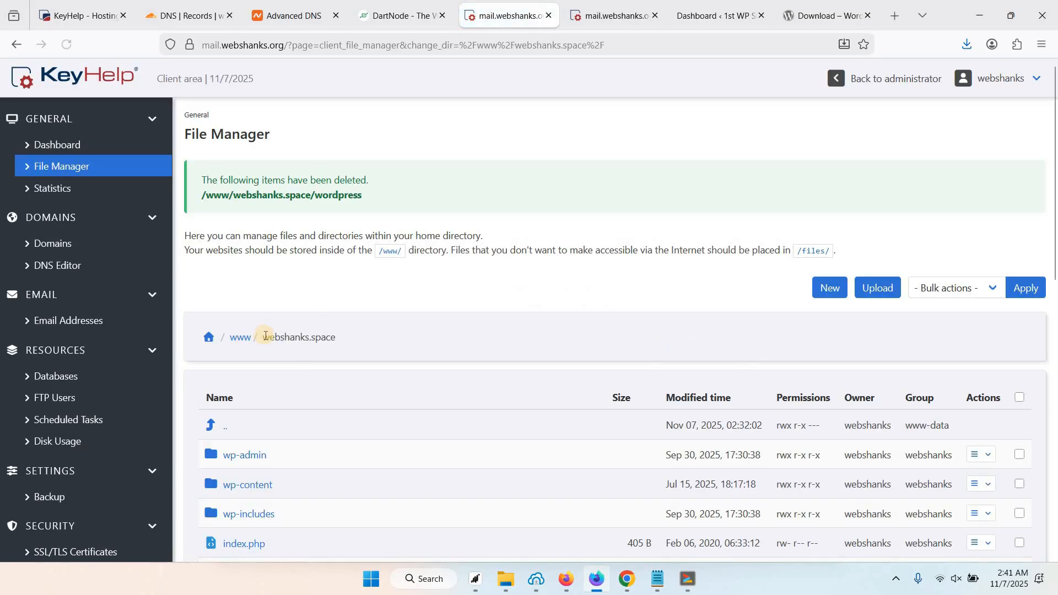
# Open the webshanks.space site in a new browser tab and switch to it.
pyautogui.doubleClick(334, 338)
pyautogui.rightClick(317, 337)
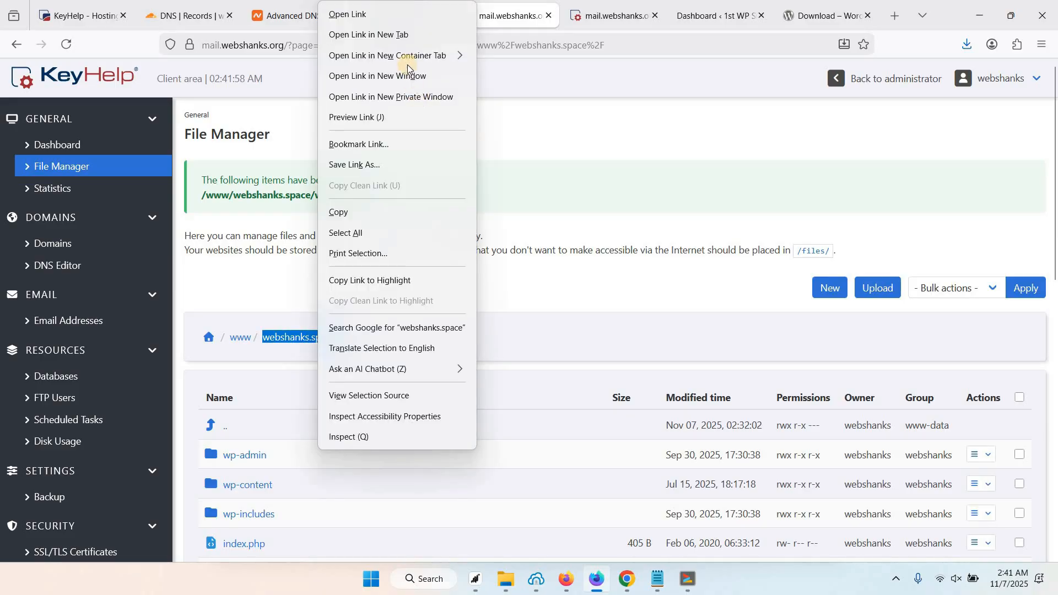
pyautogui.click(392, 35)
pyautogui.click(551, 11)
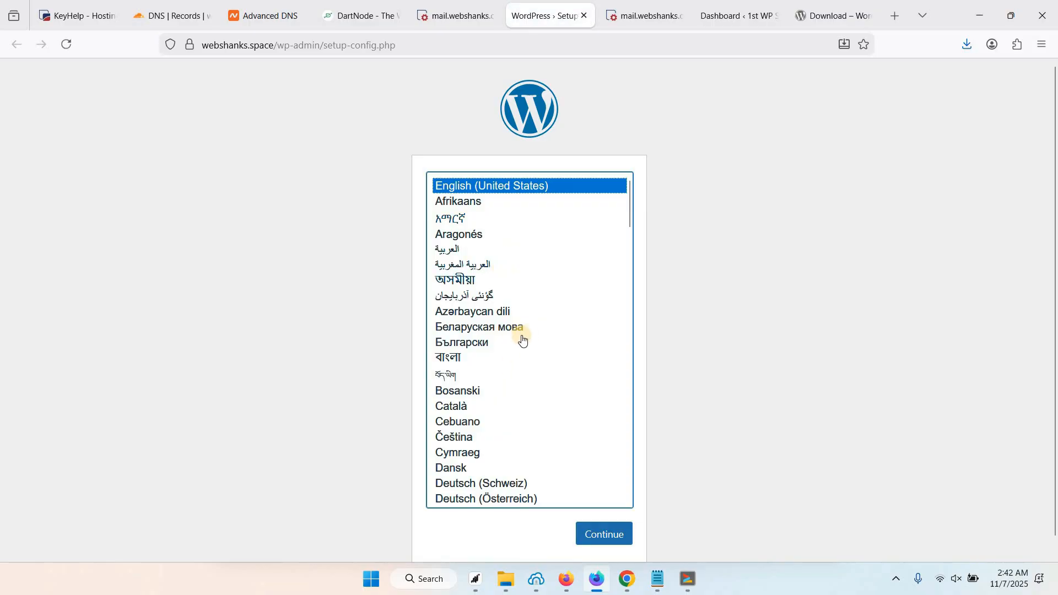
# Choose English (United States) and fill Database Name with webshanks_db2 copied from KeyHelp.
pyautogui.click(602, 535)
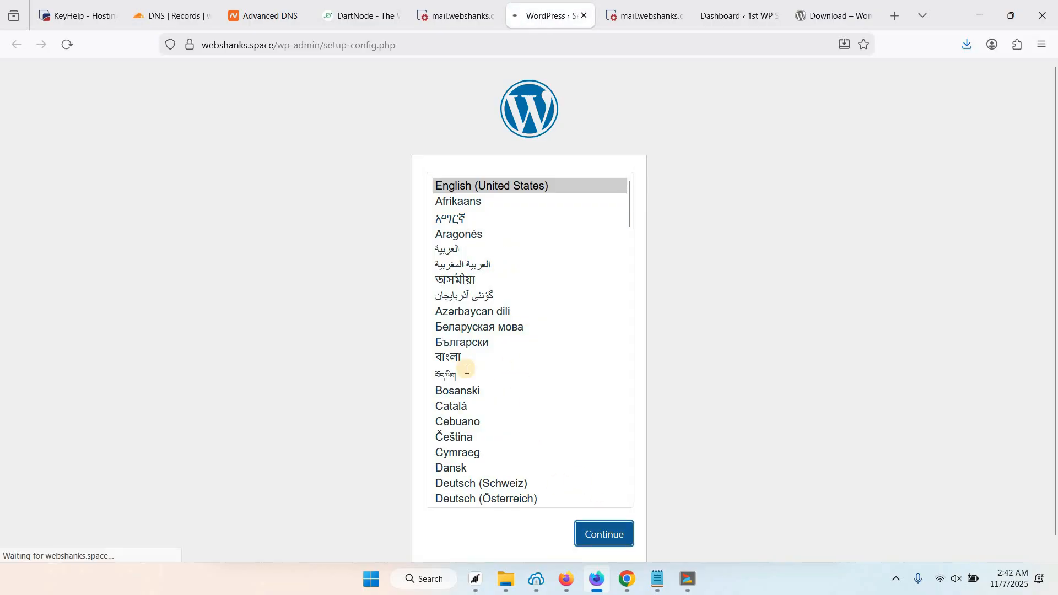
pyautogui.click(313, 423)
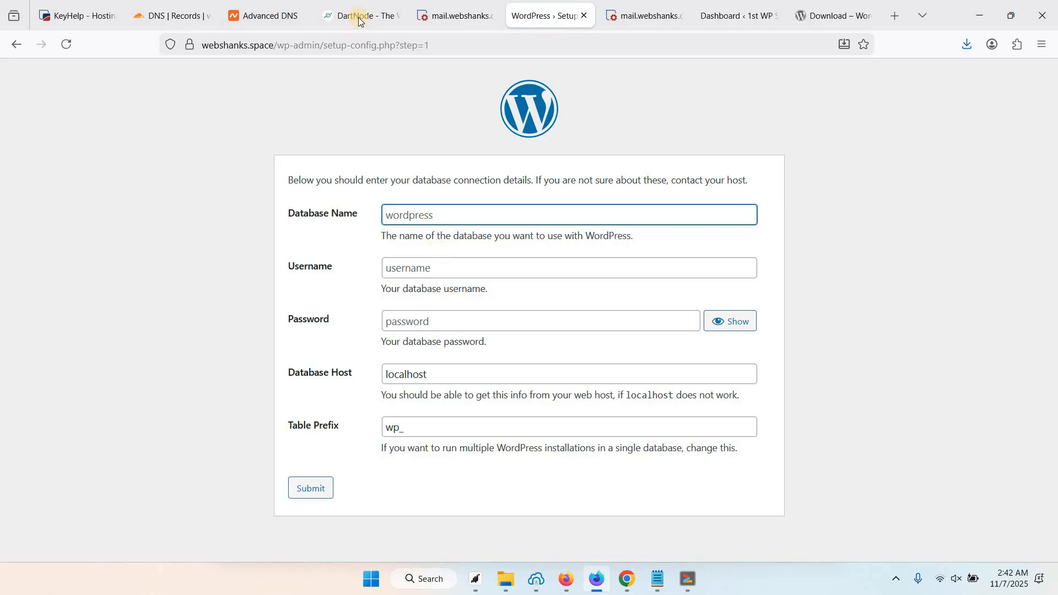
pyautogui.click(444, 16)
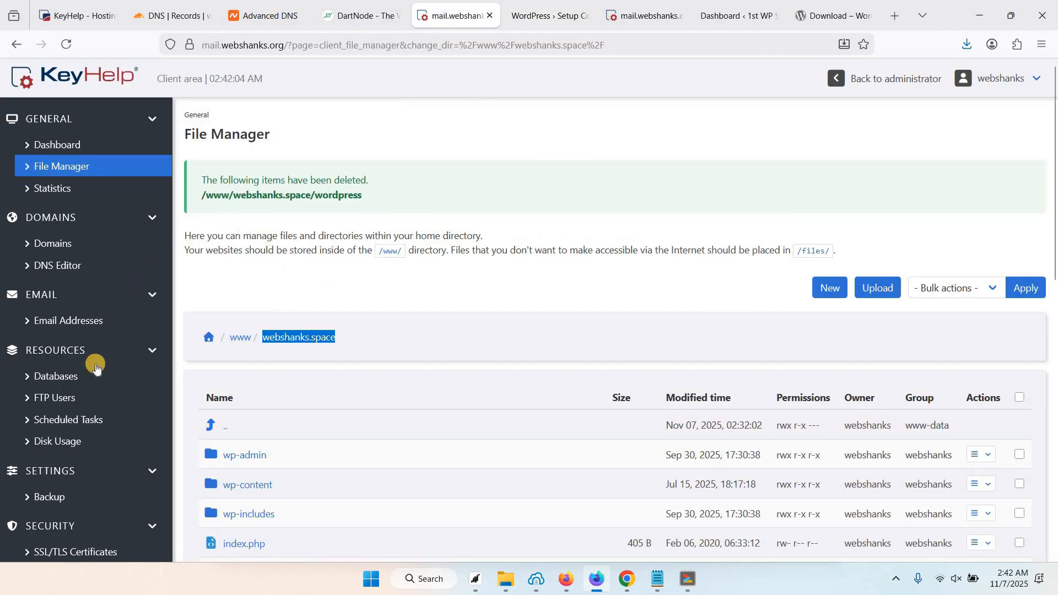
pyautogui.click(61, 376)
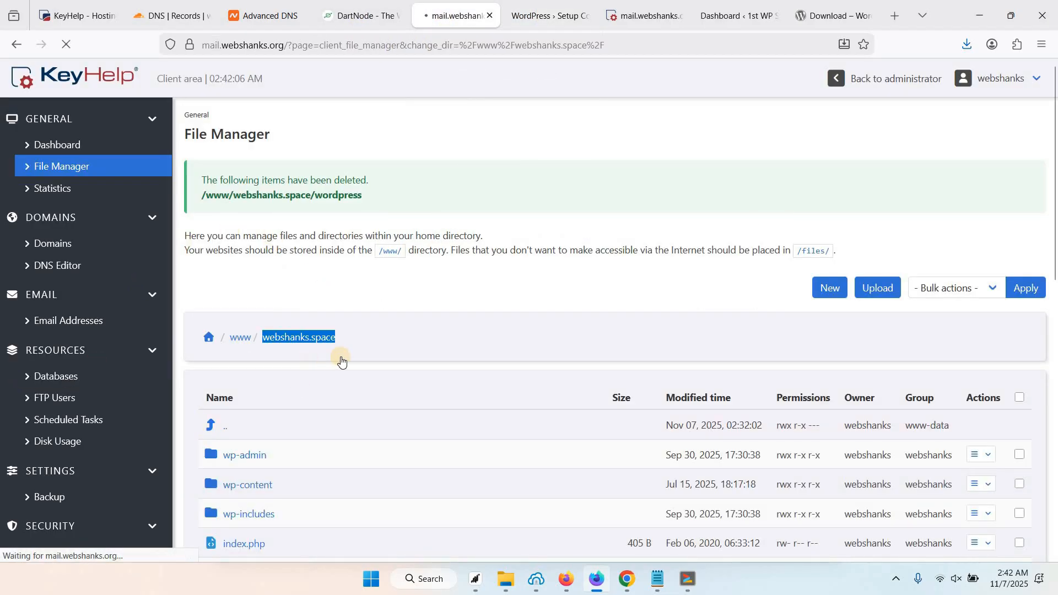
pyautogui.doubleClick(283, 413)
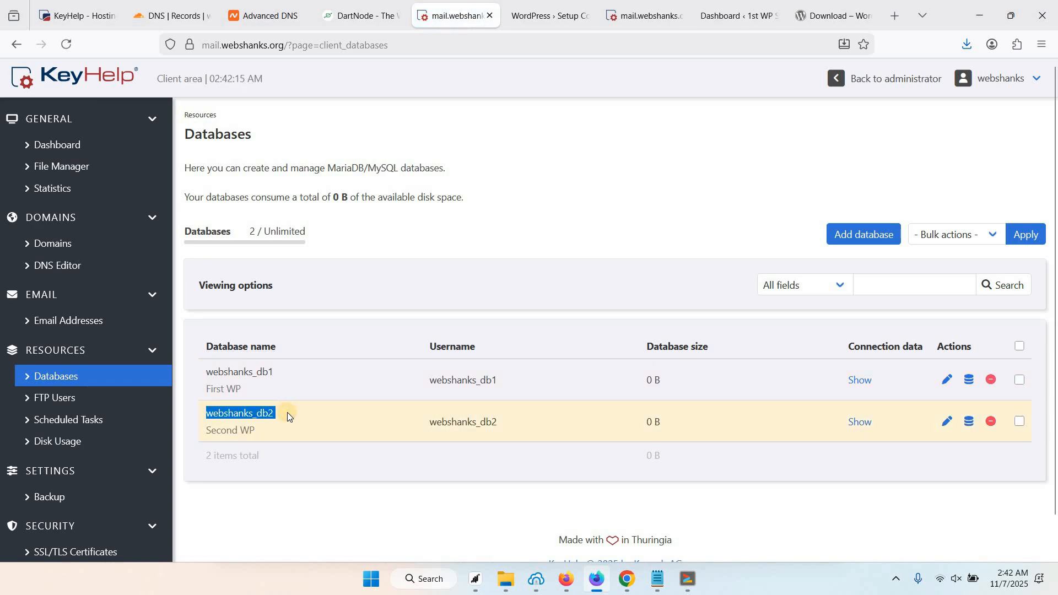
pyautogui.hotkey('ctrl', 'c')
pyautogui.hotkey('ctrl', 'Tab')
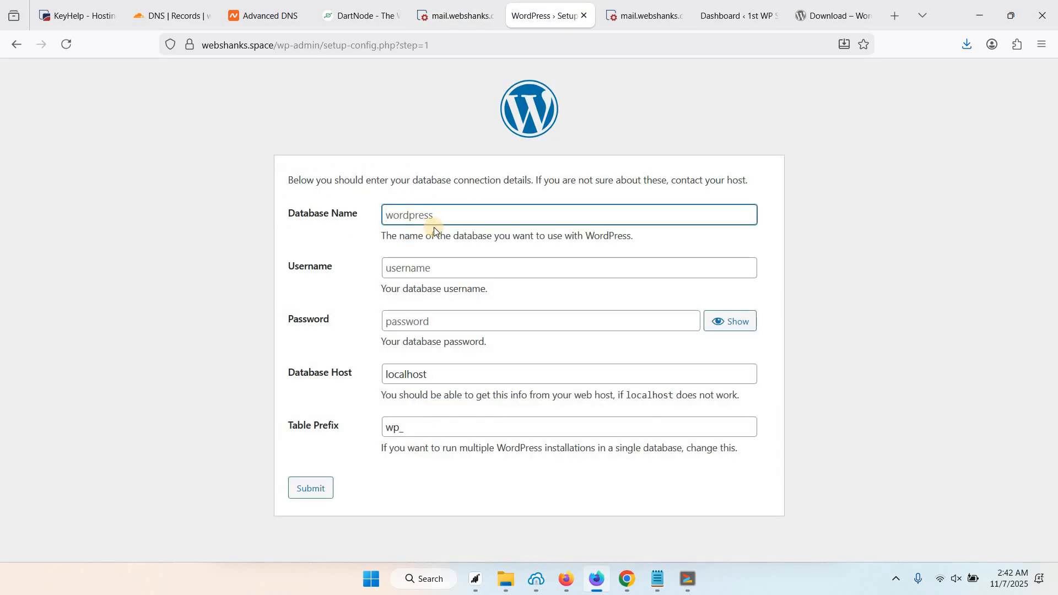
pyautogui.hotkey('ctrl', 'v')
pyautogui.press('BackSpace')
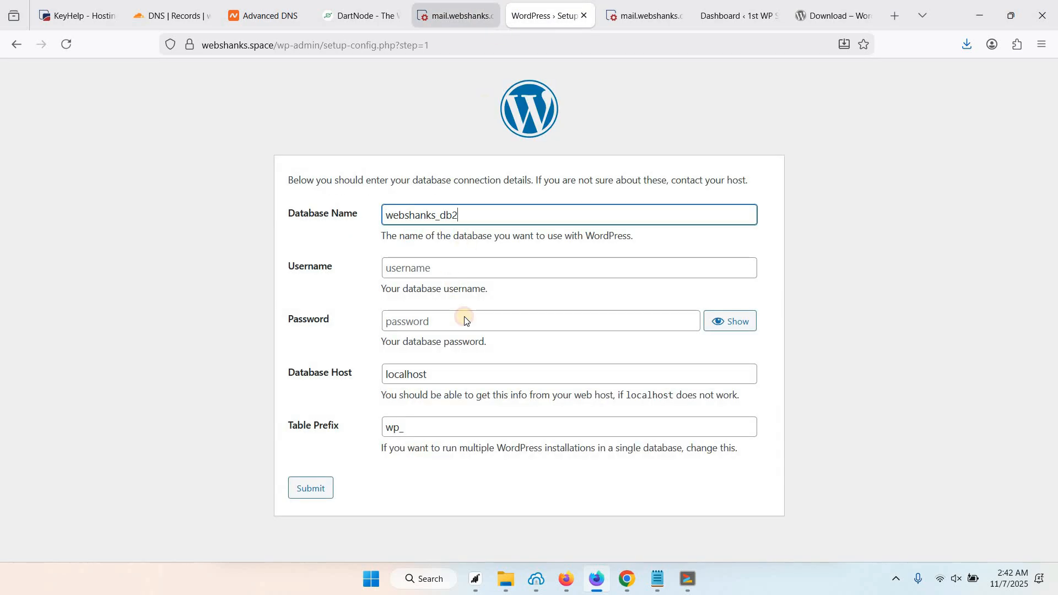
# Enter the database username and password, then submit the connection details.
pyautogui.hotkey('ctrl', 'shift', 'Tab')
pyautogui.hotkey('ctrl', 'Tab')
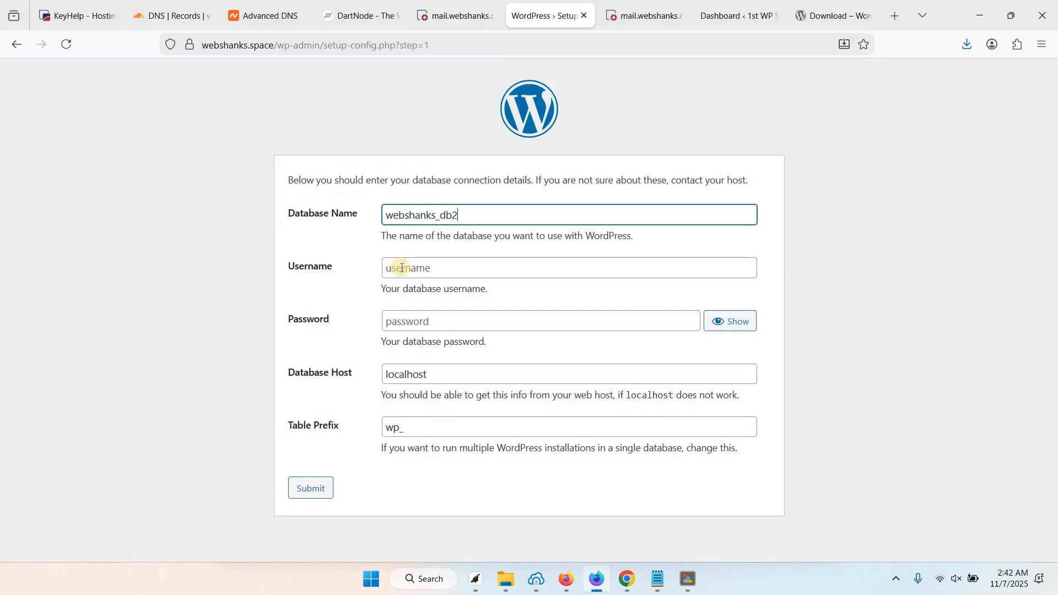
pyautogui.click(401, 268)
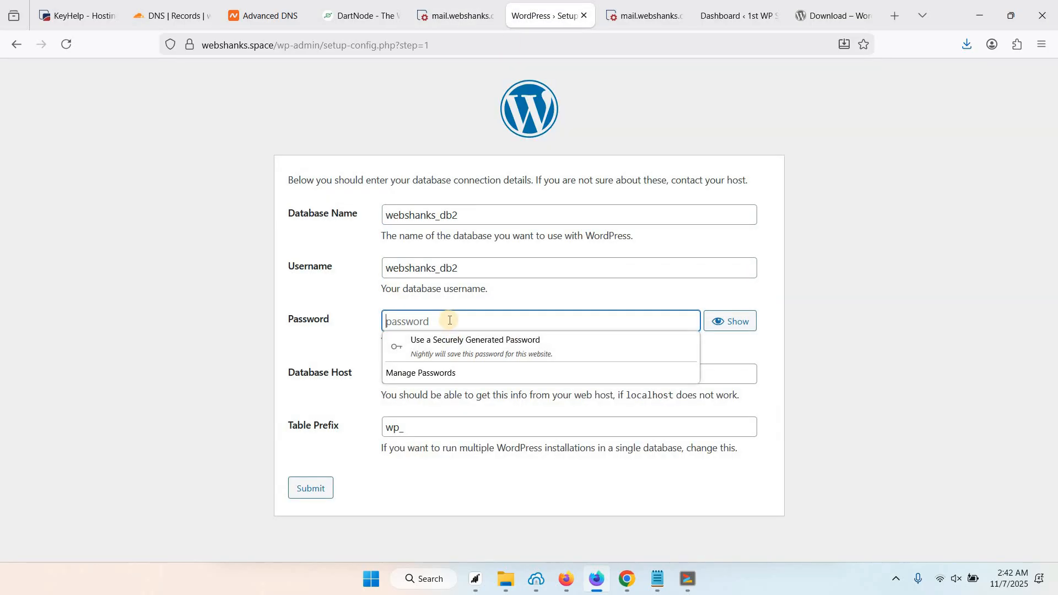
pyautogui.hotkey('ctrl', 'v')
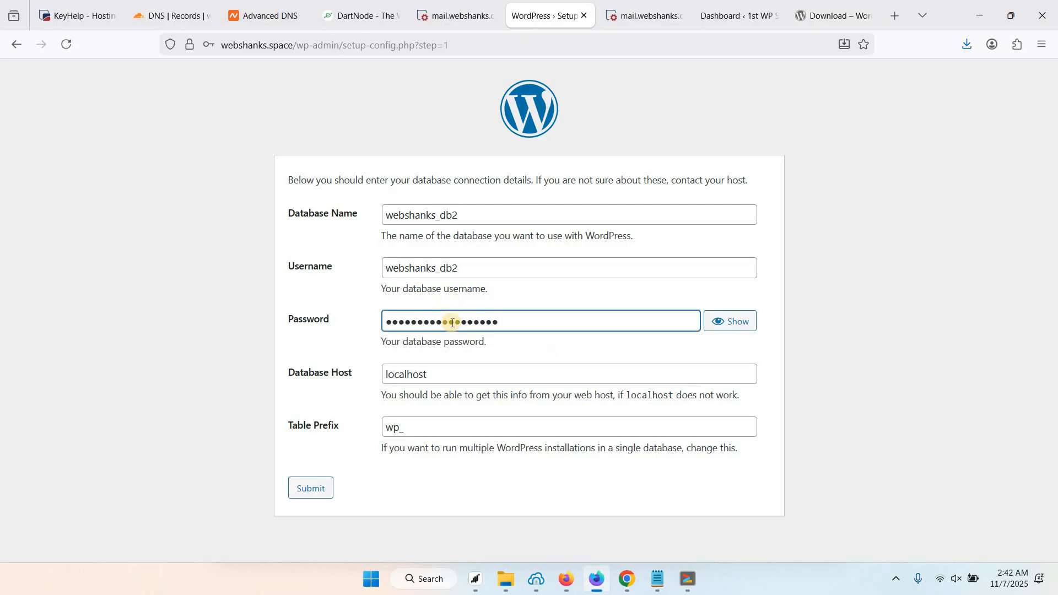
pyautogui.click(310, 489)
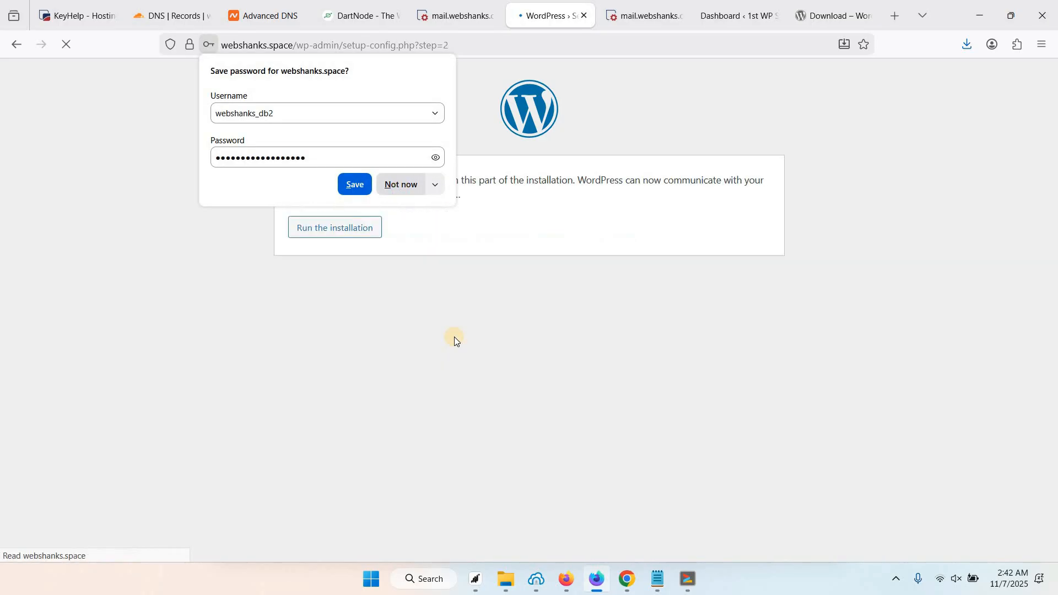
# Run the installation with site title '2nd WP on KeyHelp', an admin username and pasted password.
pyautogui.click(338, 232)
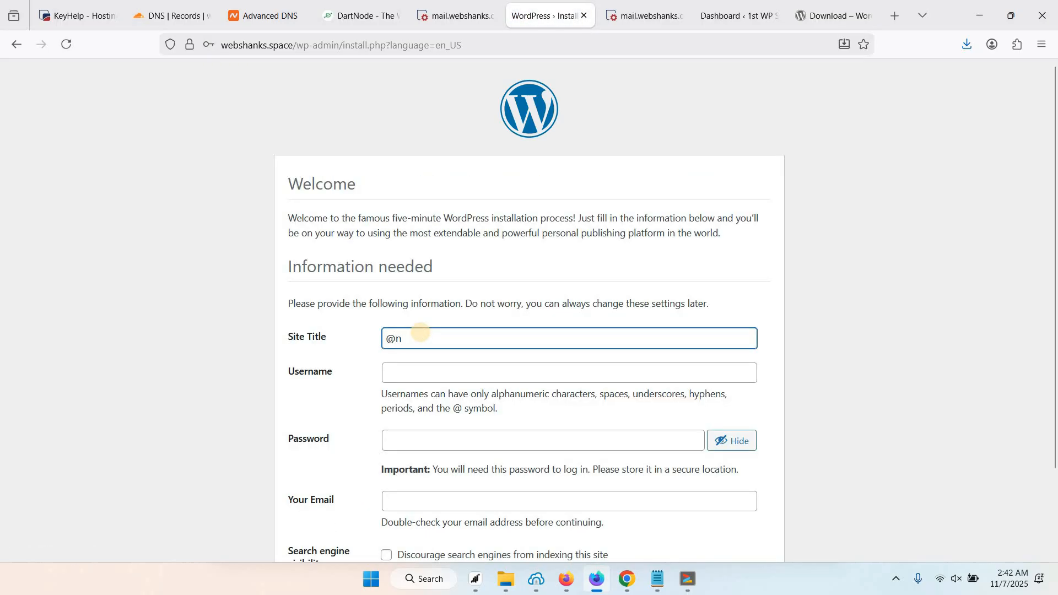
pyautogui.write('2nd WP')
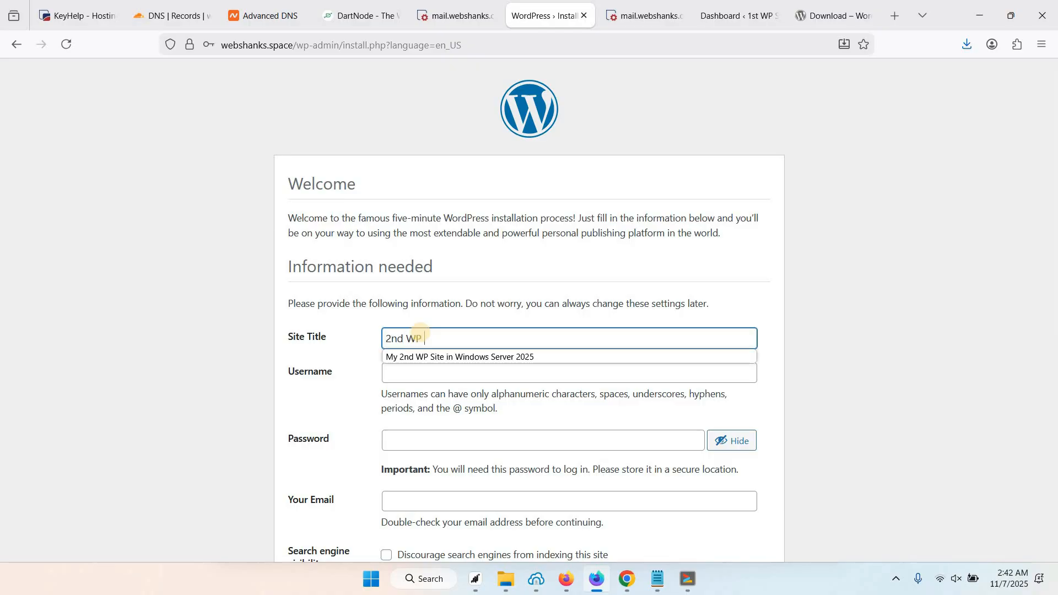
pyautogui.write(' on Key')
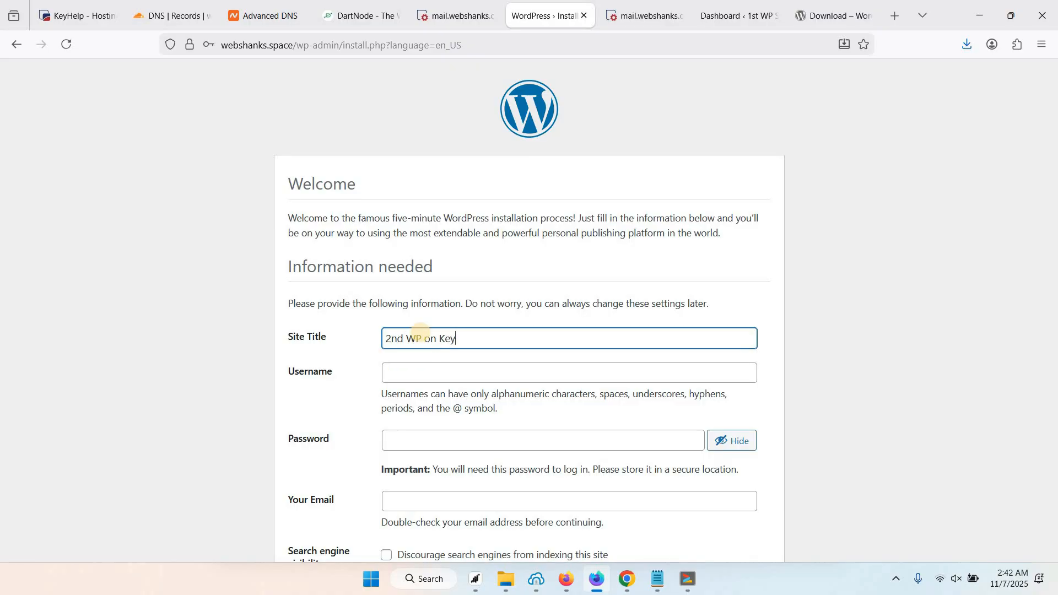
pyautogui.write('Help')
pyautogui.click(433, 378)
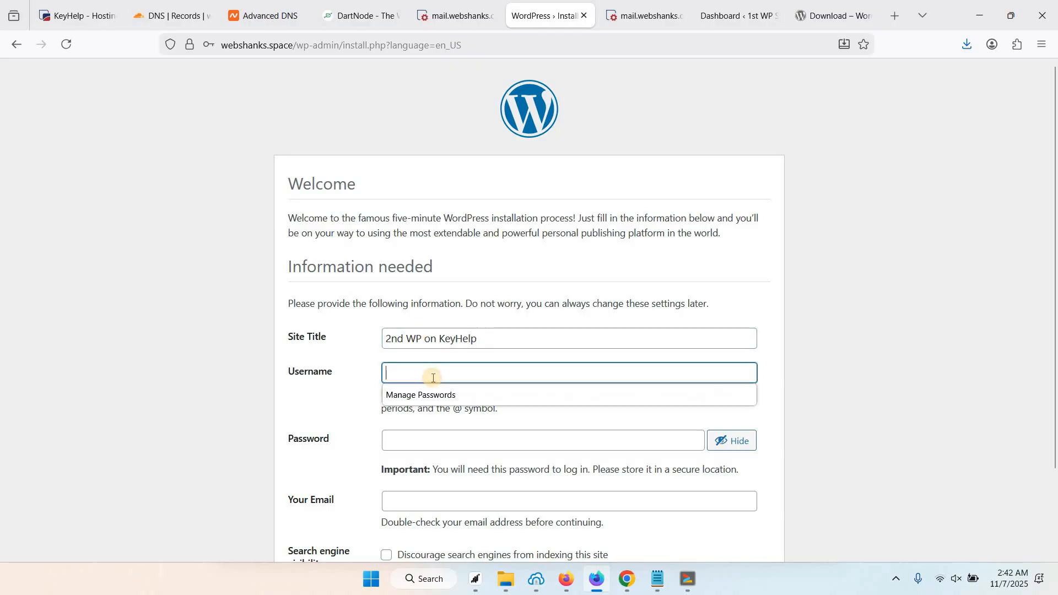
pyautogui.write('webshanks')
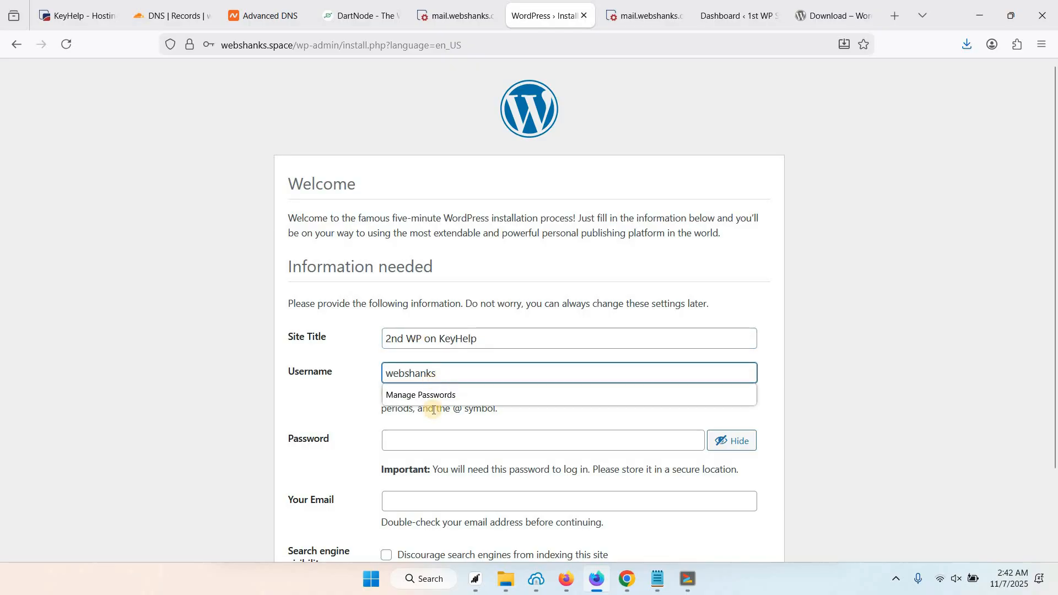
pyautogui.click(430, 433)
pyautogui.hotkey('ctrl', 'v')
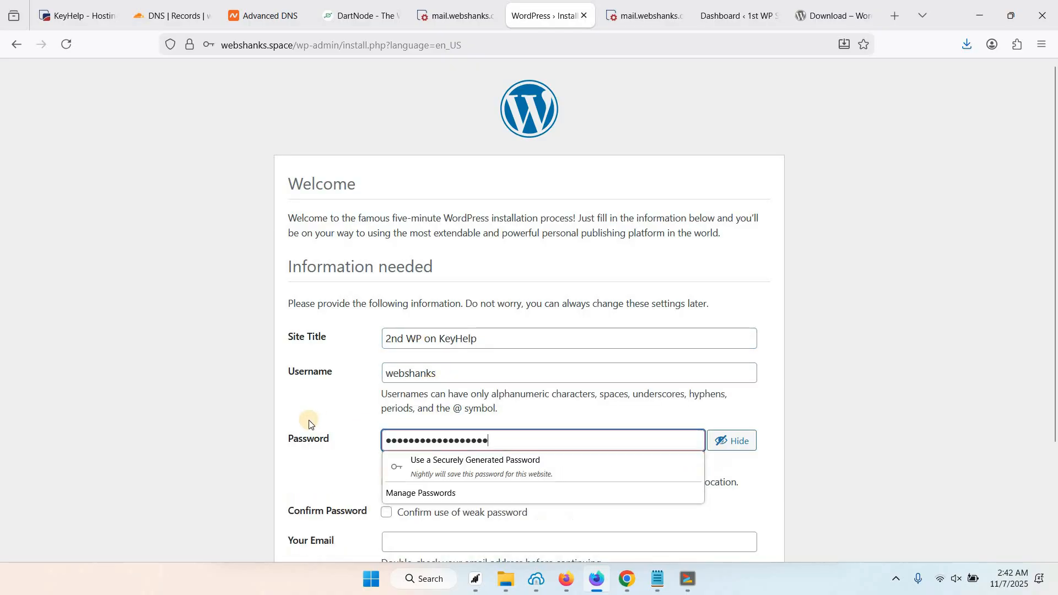
pyautogui.hotkey('ctrl', 'z')
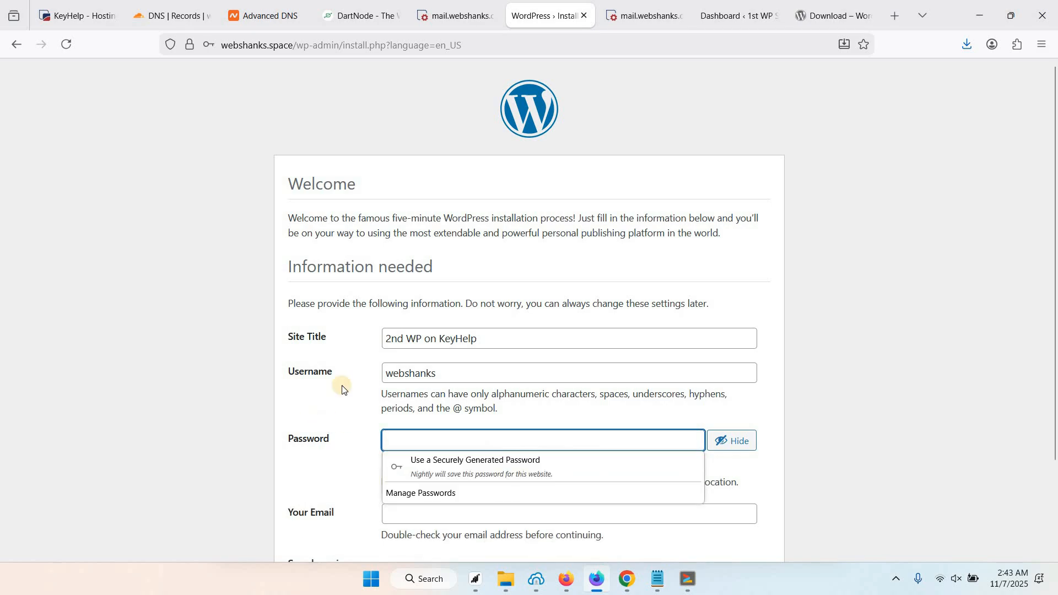
pyautogui.hotkey('ctrl', 'v')
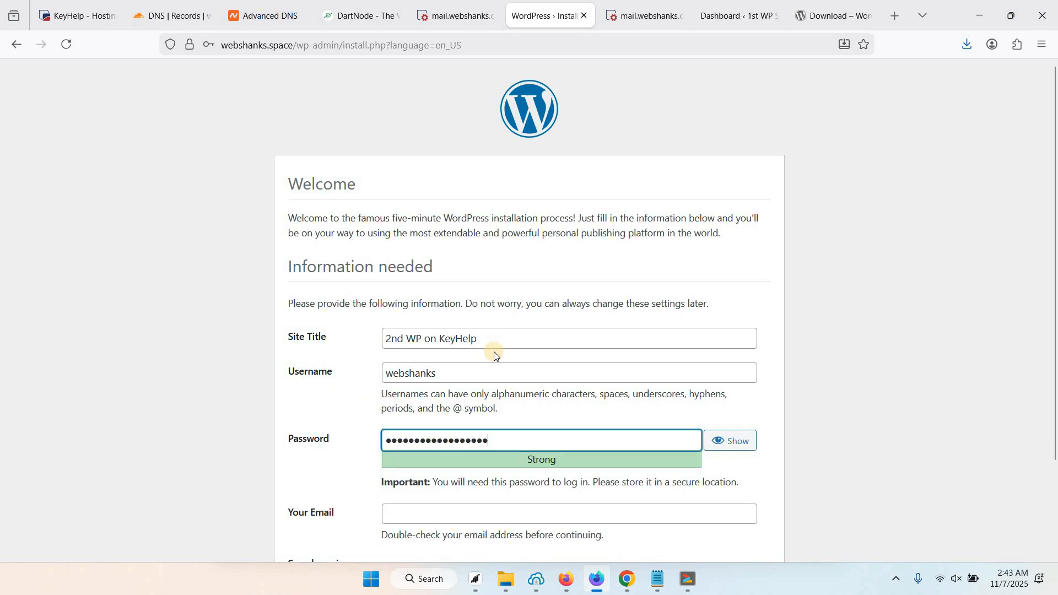
# Add the admin e-mail address, install WordPress, and go to the login page.
pyautogui.scroll(-2, 463, 413)
pyautogui.click(459, 409)
pyautogui.write('w')
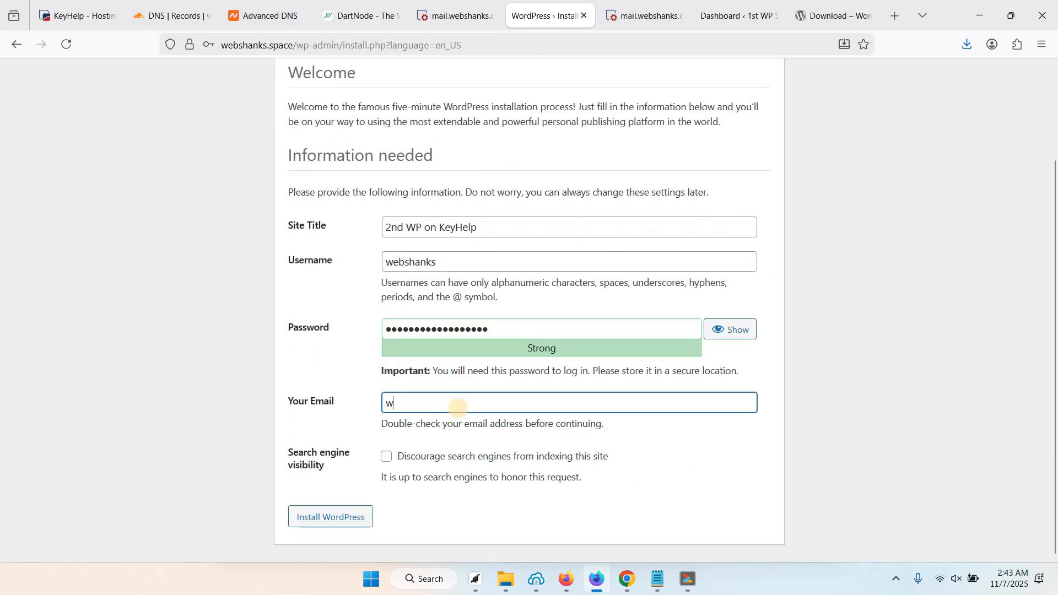
pyautogui.write('ebs')
pyautogui.click(451, 420)
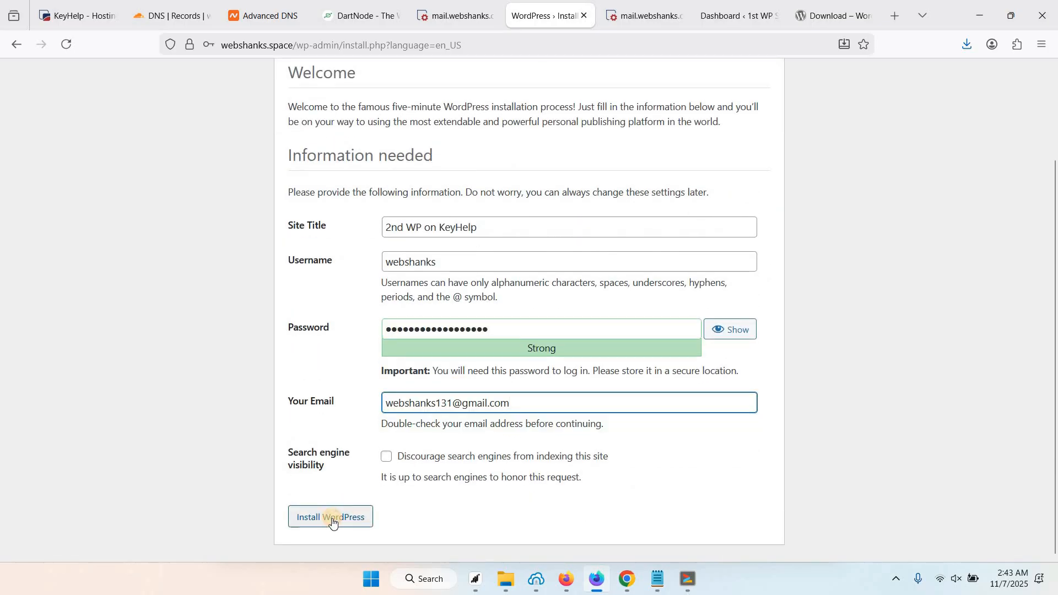
pyautogui.click(332, 521)
pyautogui.click(400, 186)
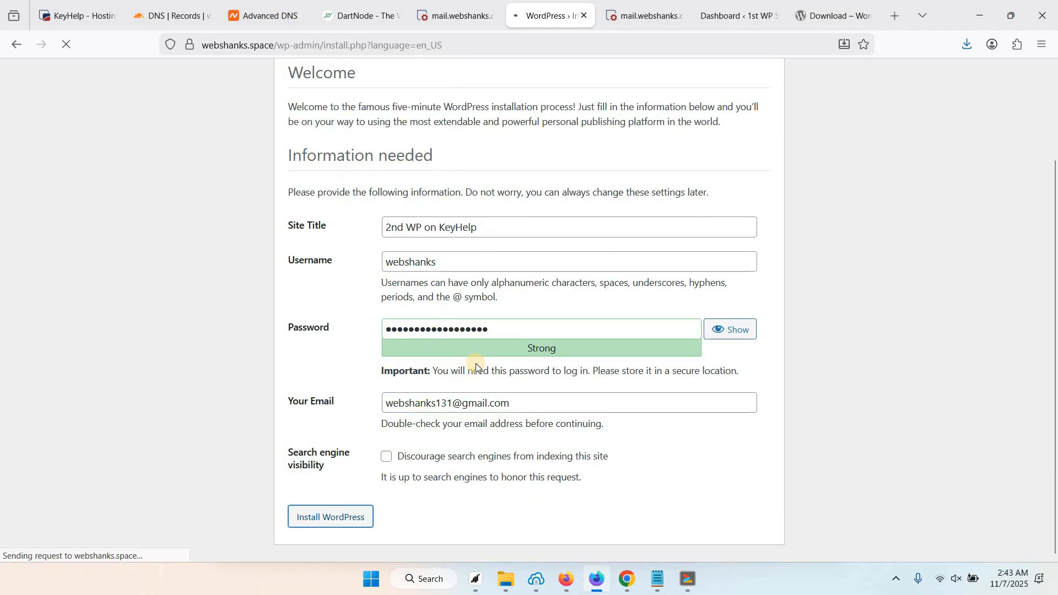
pyautogui.click(291, 333)
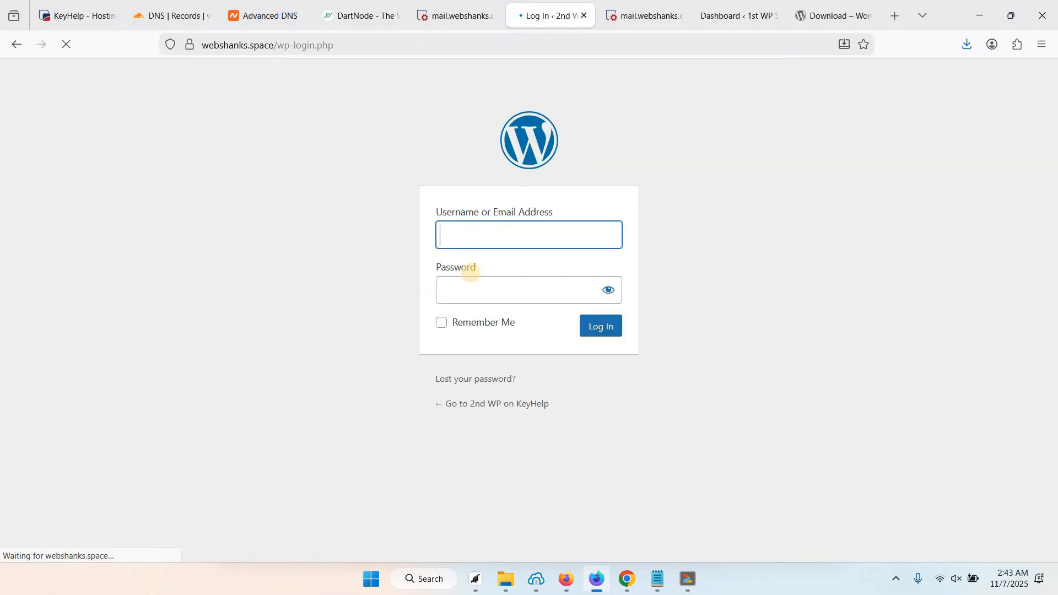
# Log in with the admin username and password, declining to save the password.
pyautogui.write('webshanks')
pyautogui.press('Tab')
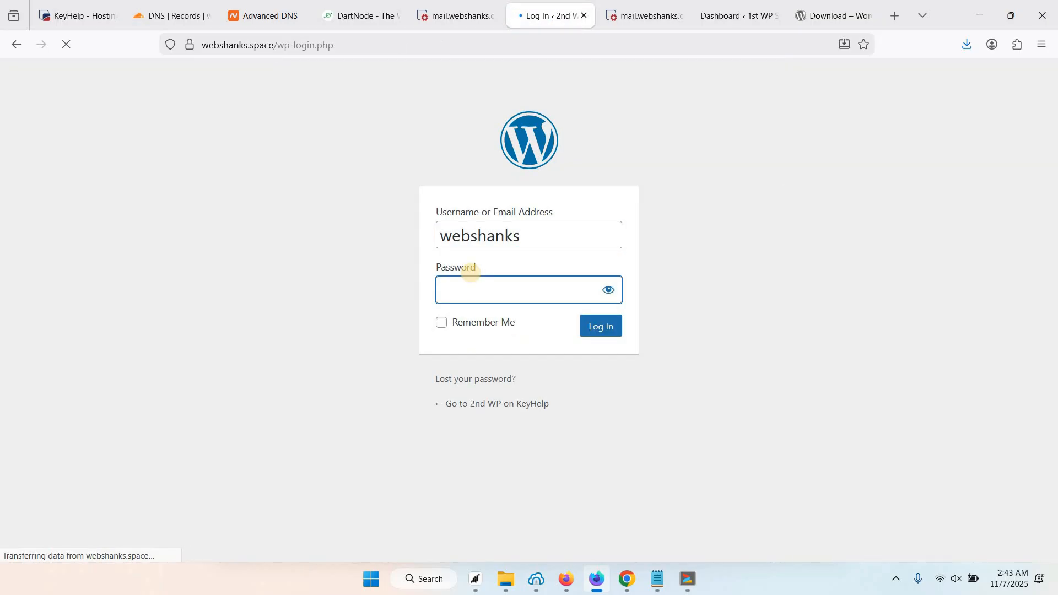
pyautogui.hotkey('ctrl', 'v')
pyautogui.press('Return')
pyautogui.click(396, 186)
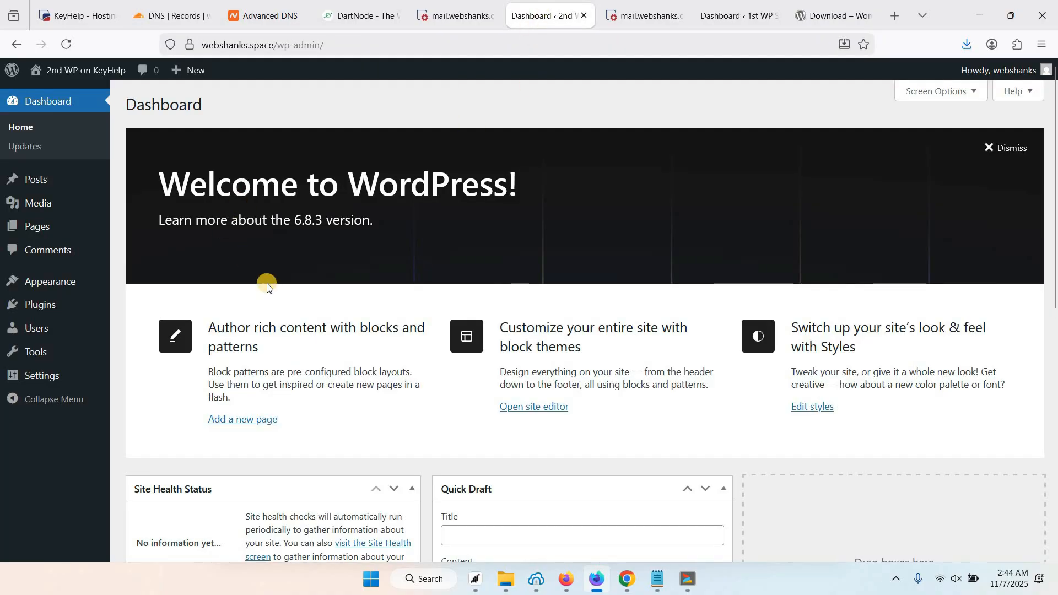
# Go to the Appearance > Themes page listing installed themes.
pyautogui.scroll(-3, 266, 283)
pyautogui.scroll(3, 346, 296)
pyautogui.click(149, 287)
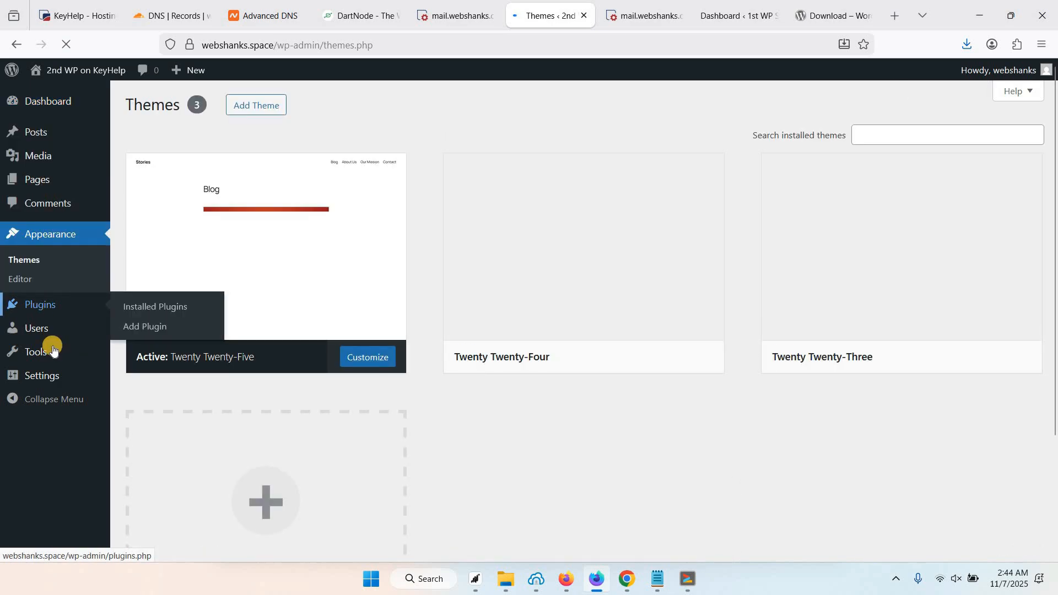
# Search for and install the Kadence theme.
pyautogui.click(256, 104)
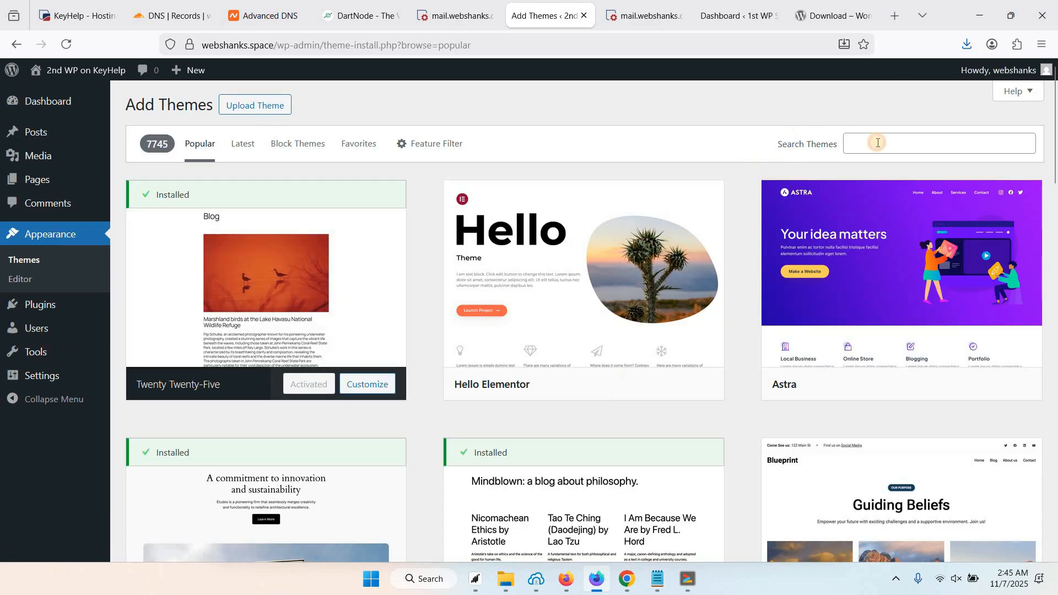
pyautogui.click(877, 143)
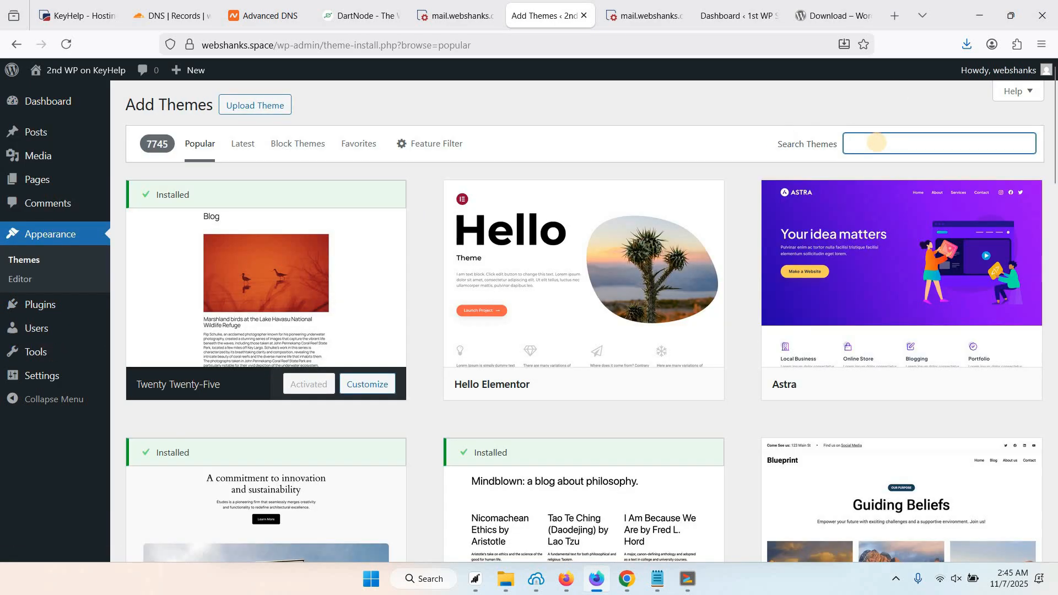
pyautogui.write('kadence')
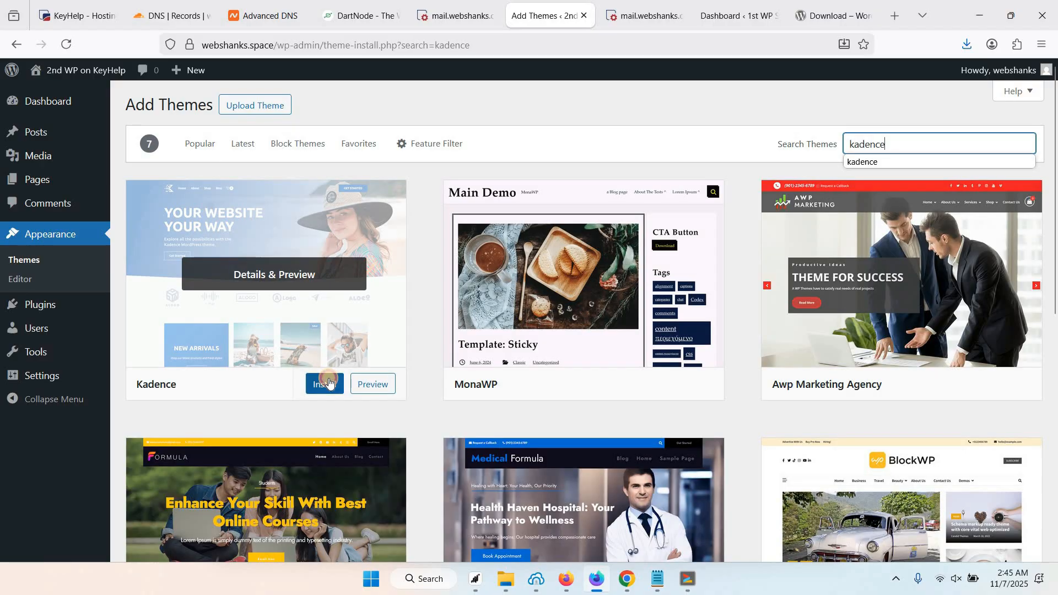
pyautogui.click(308, 385)
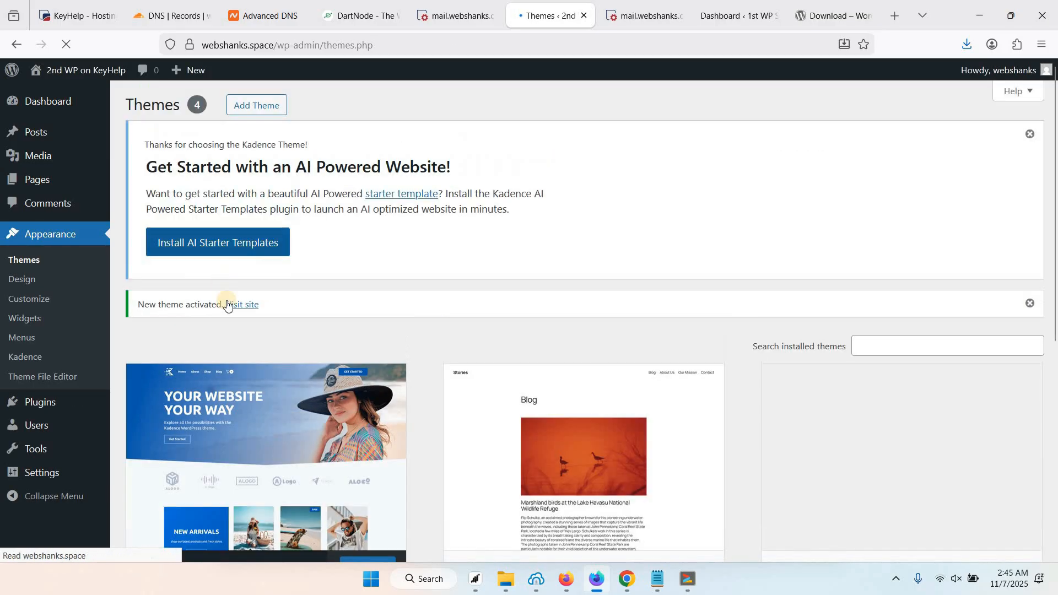
# Install AI Starter Templates and import the free Cornerstone template with default style, then view the site.
pyautogui.click(250, 232)
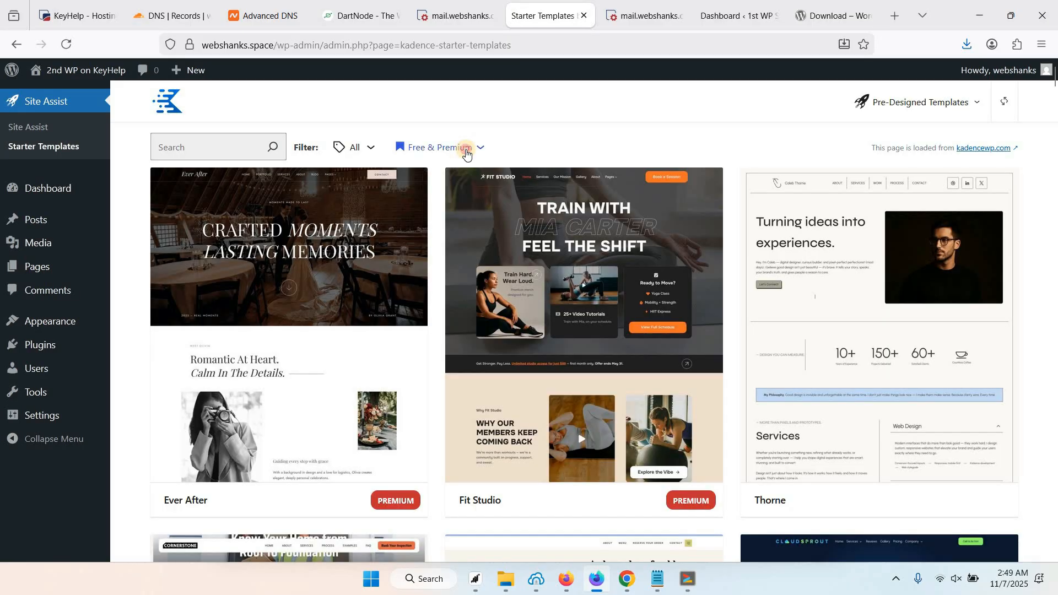
pyautogui.click(466, 149)
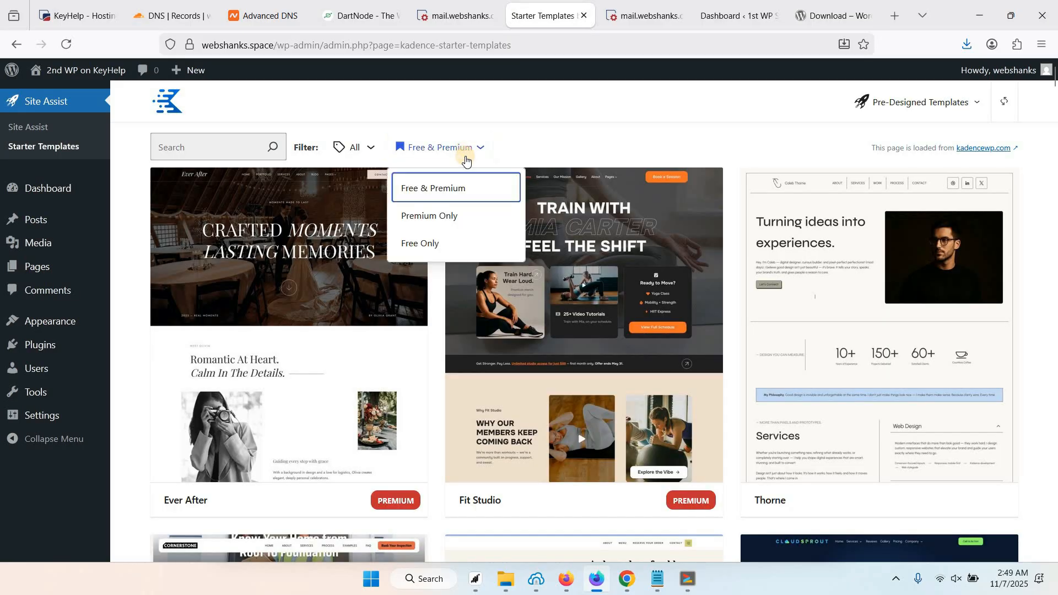
pyautogui.click(419, 243)
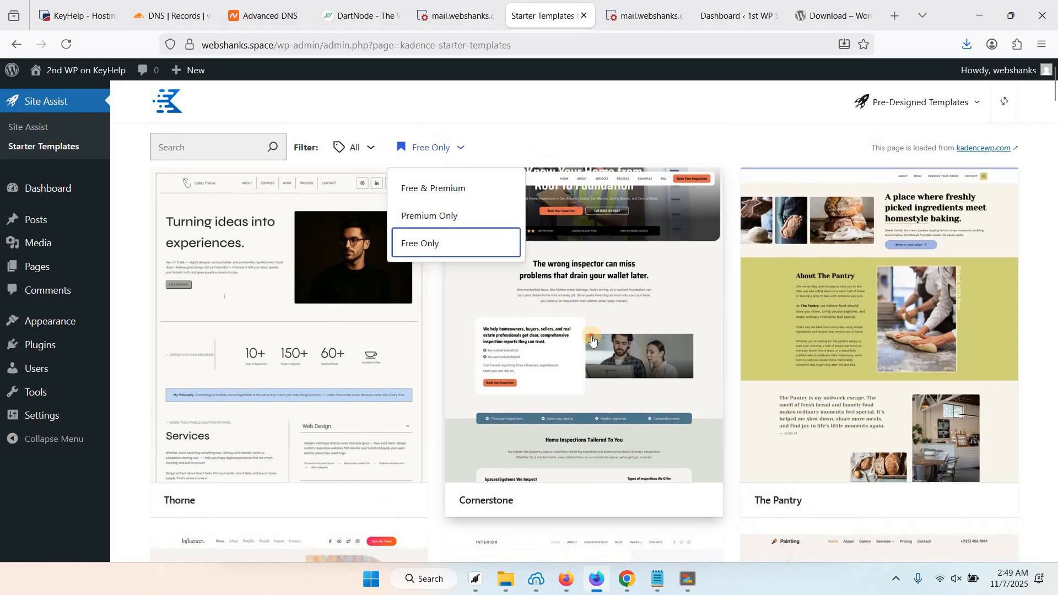
pyautogui.click(591, 335)
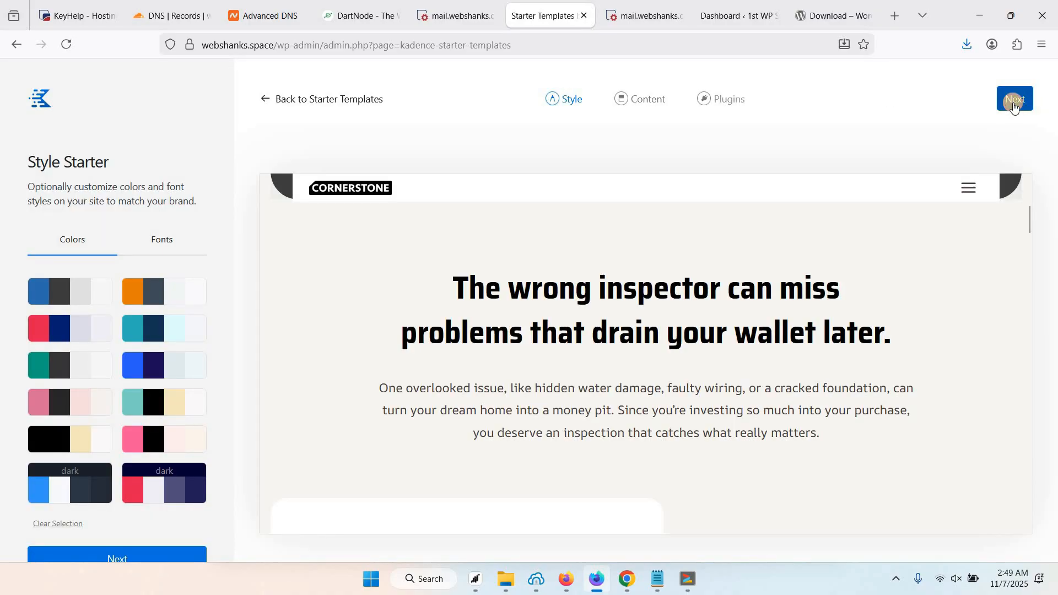
pyautogui.click(1015, 98)
pyautogui.click(150, 529)
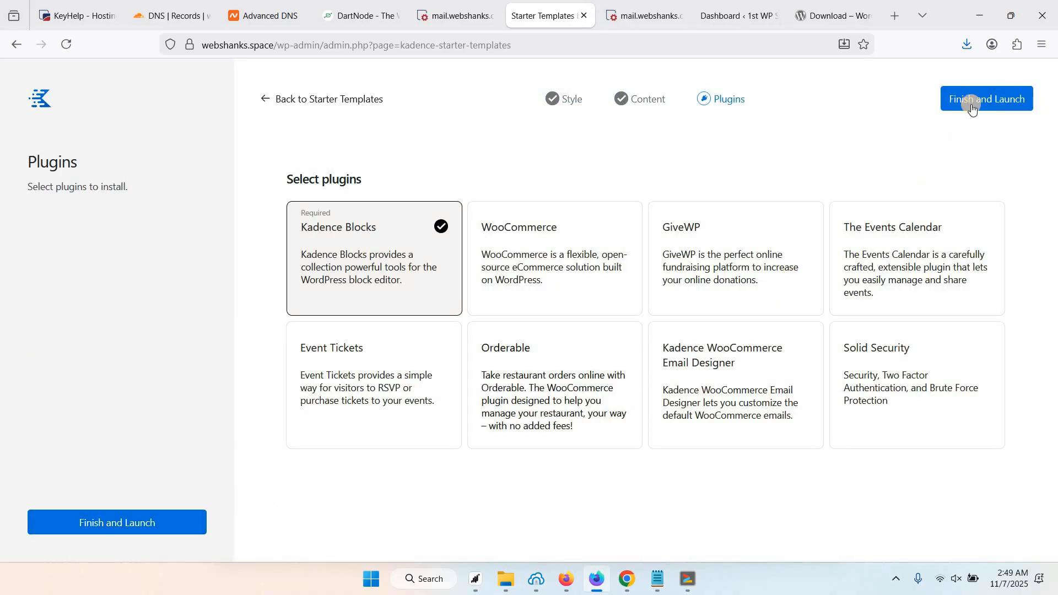
pyautogui.click(987, 98)
pyautogui.click(637, 341)
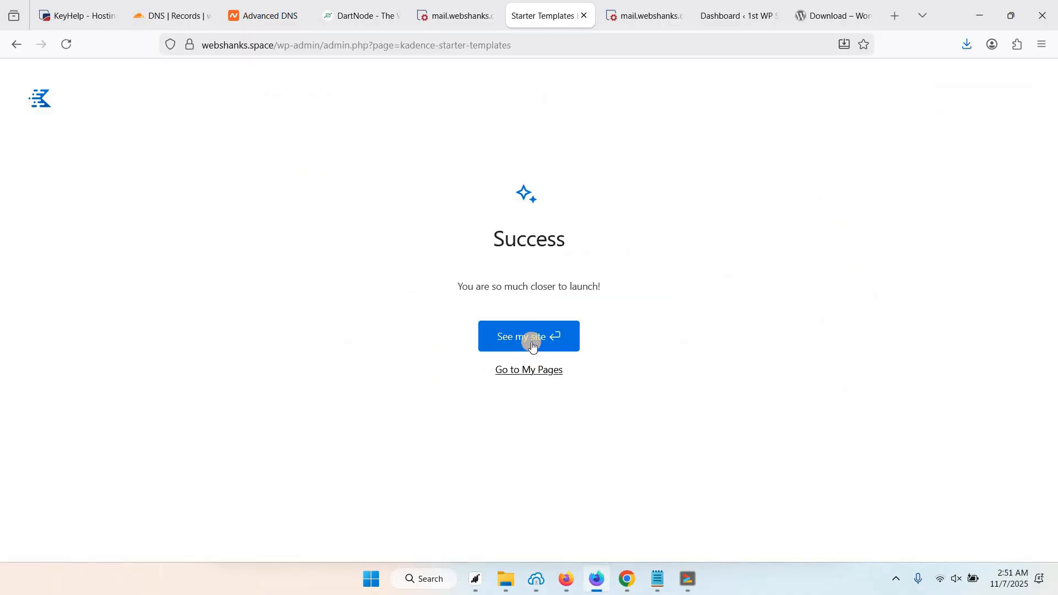
pyautogui.click(534, 341)
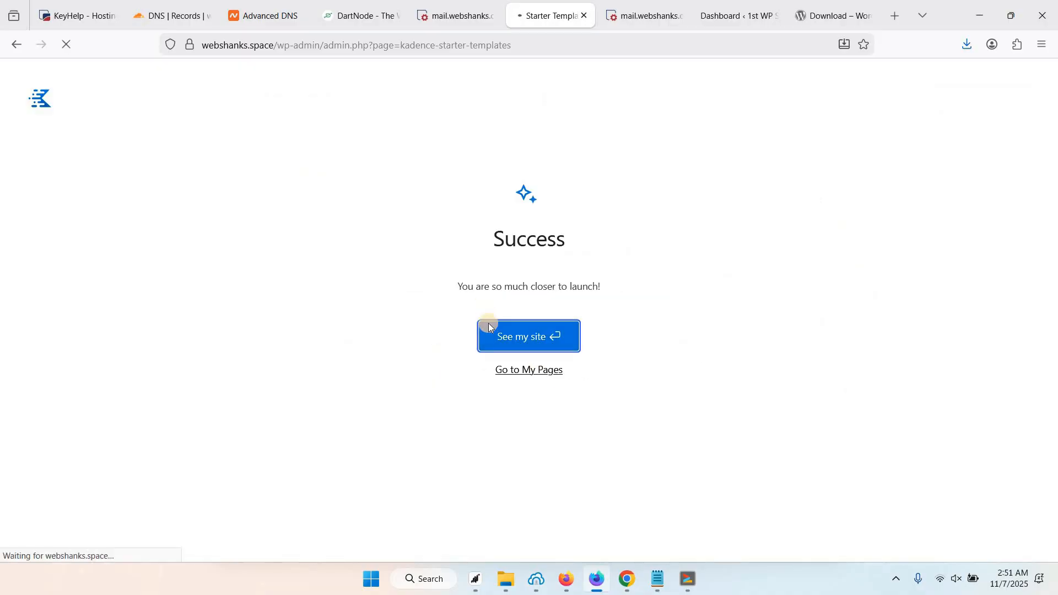